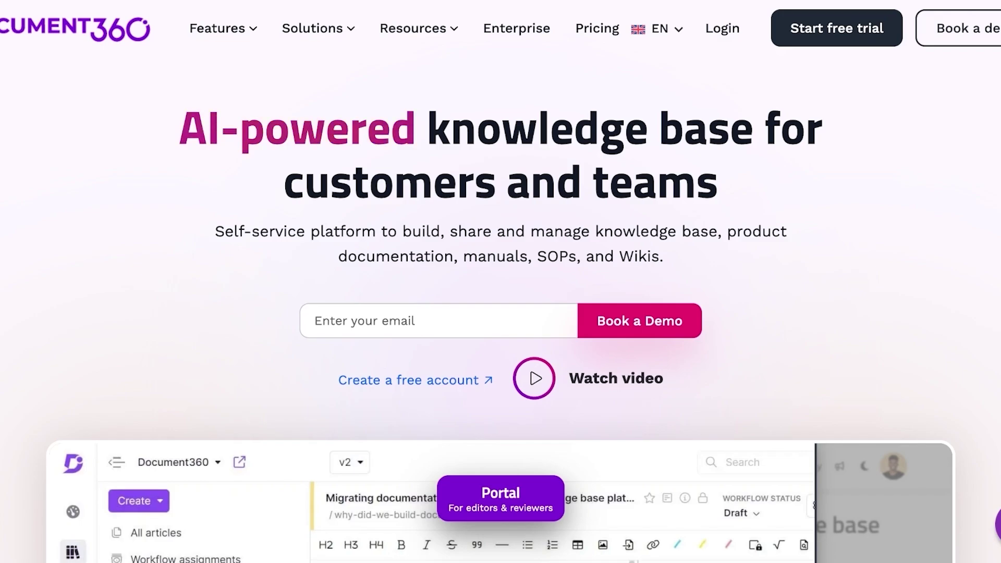
Look over the Document360 home page, including the portal preview, customer logos and quick tour section.
scroll(500, 312, down, 8)
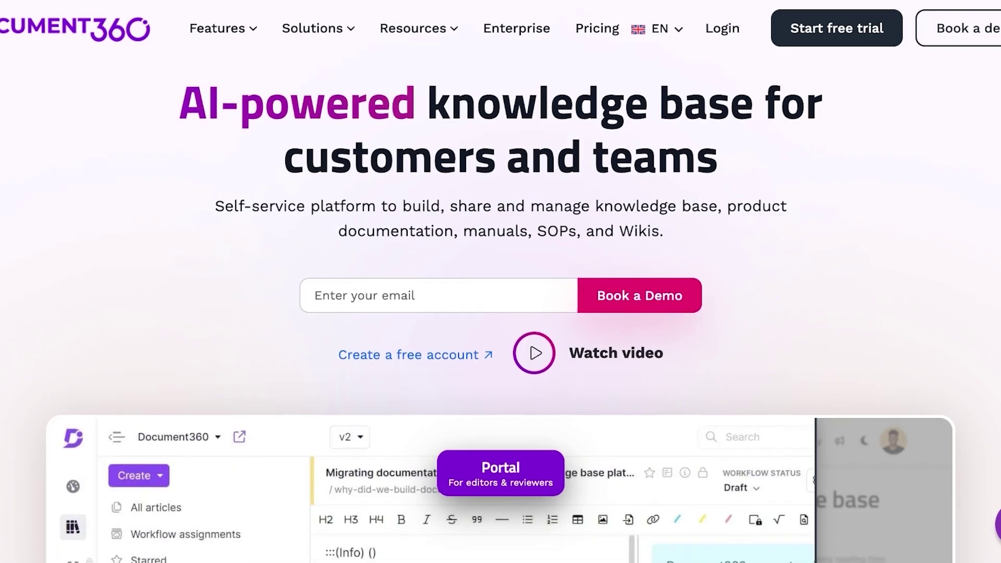
scroll(501, 313, down, 12)
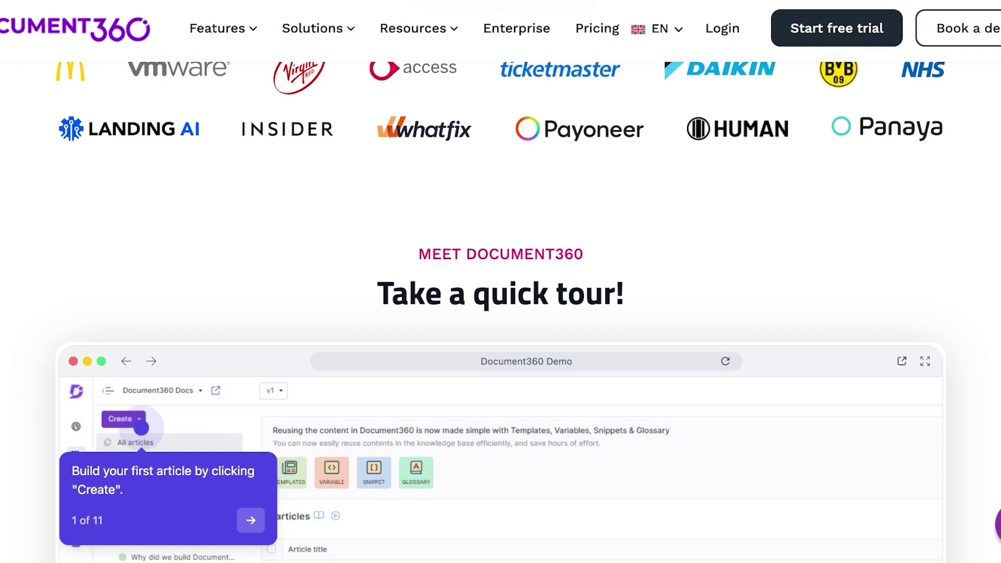
scroll(501, 313, up, 15)
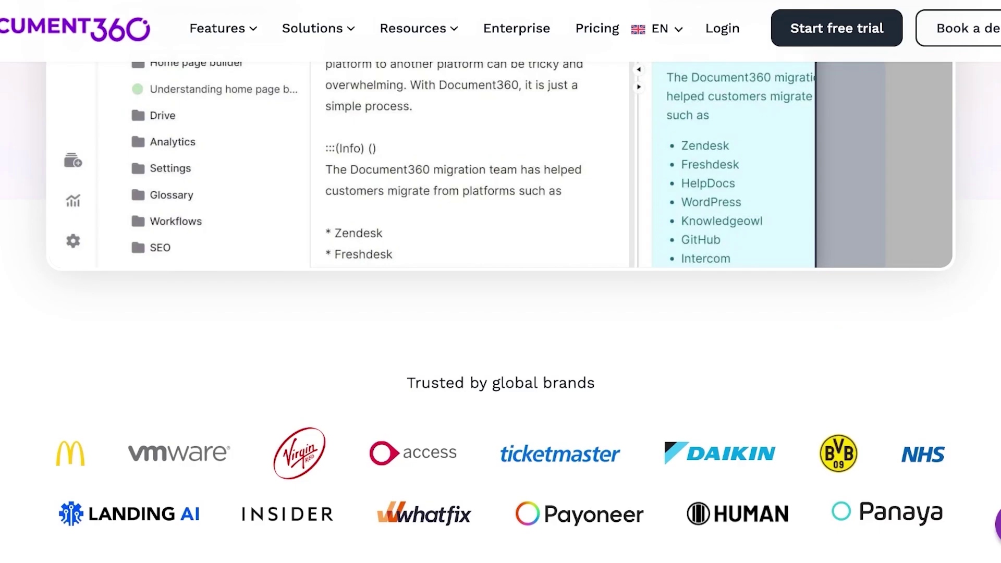
scroll(500, 313, up, 2)
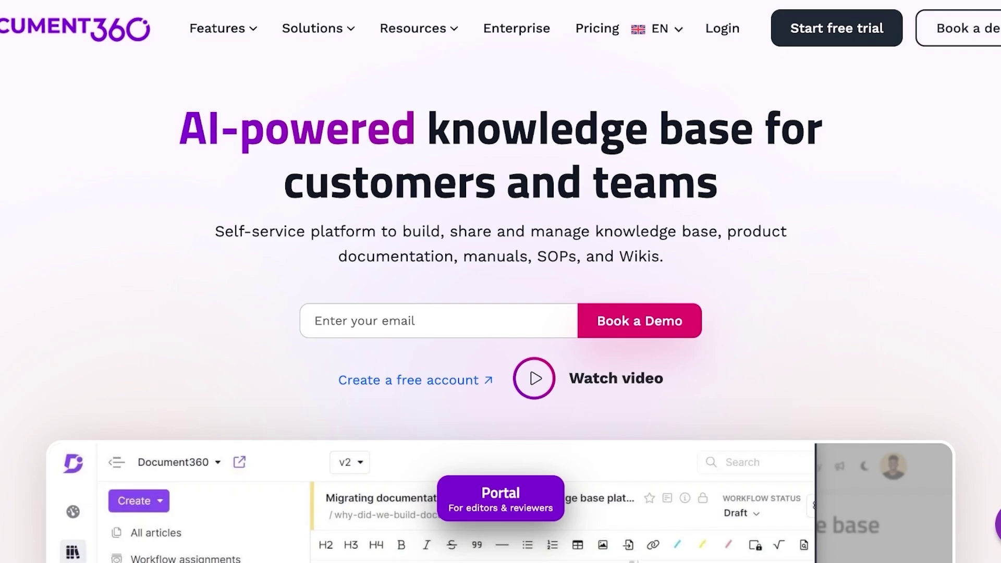
scroll(500, 313, down, 3)
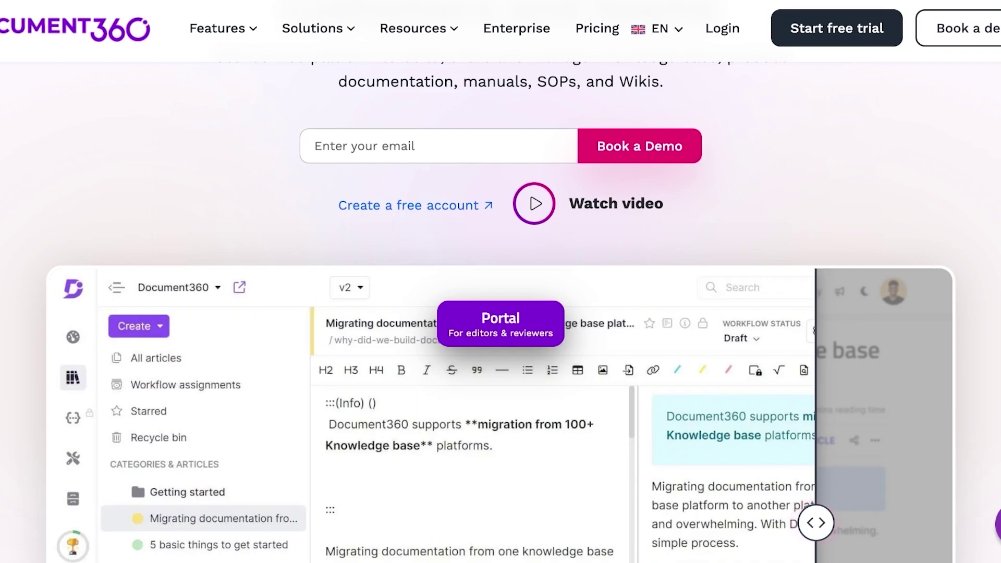
scroll(501, 313, up, 3)
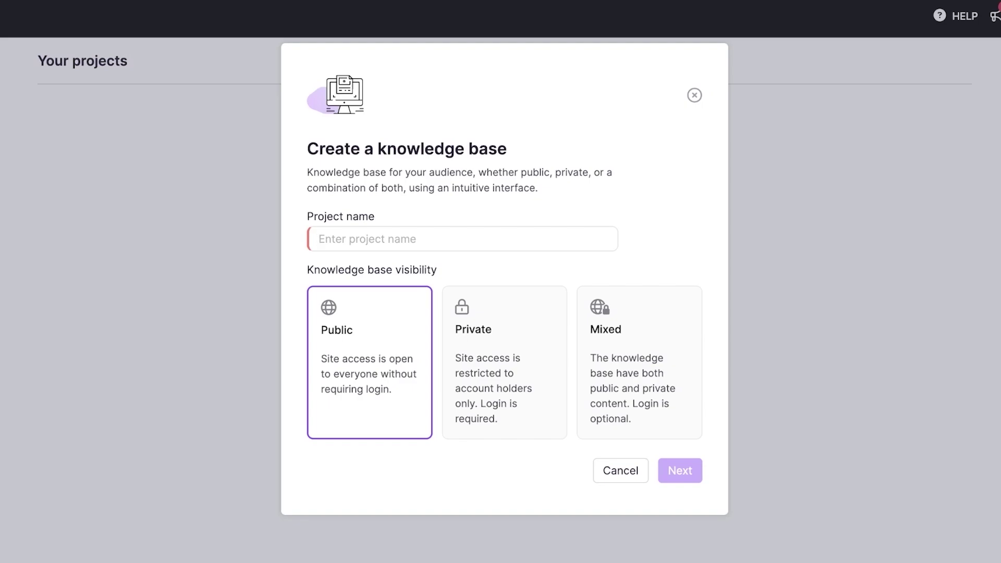
Create a public knowledge base project named Ruffled, with the team invitation role set to Owner and no invitees.
text(R)
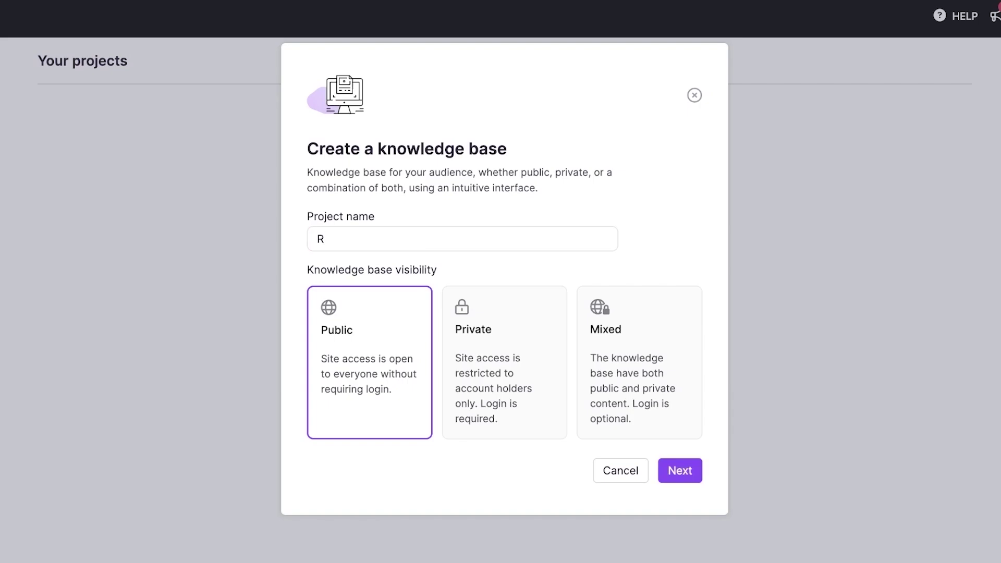
text(uffled)
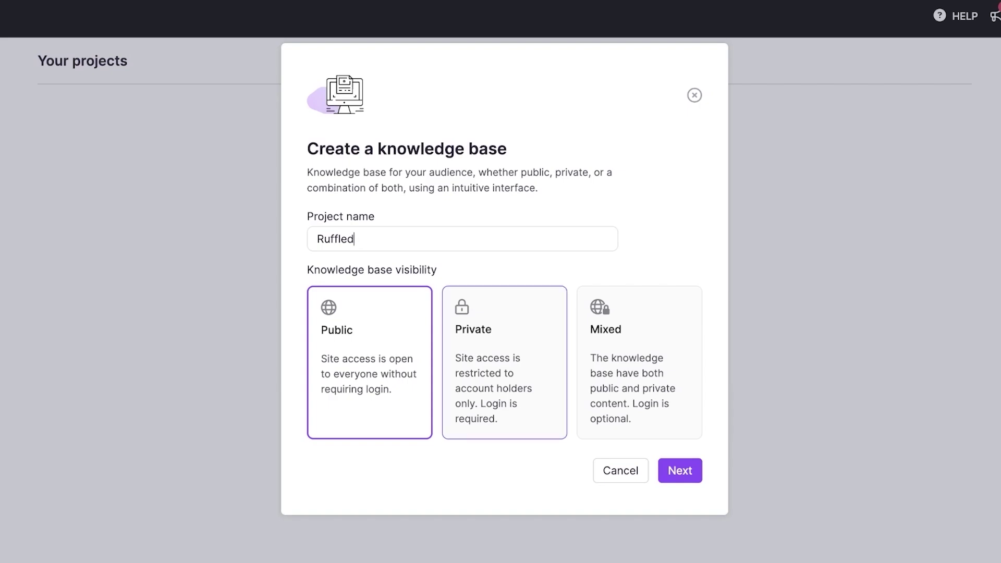
click(679, 470)
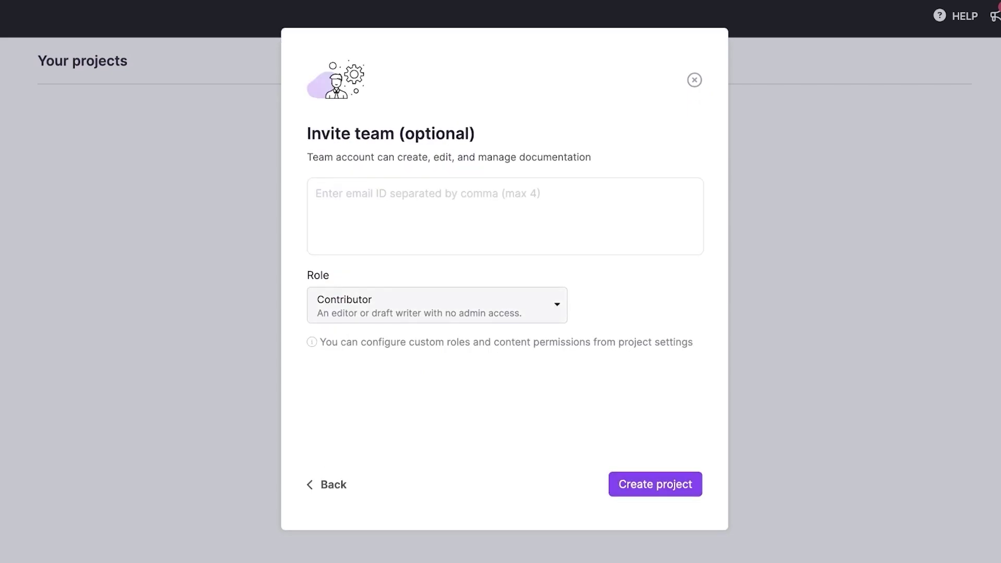
click(437, 305)
click(437, 389)
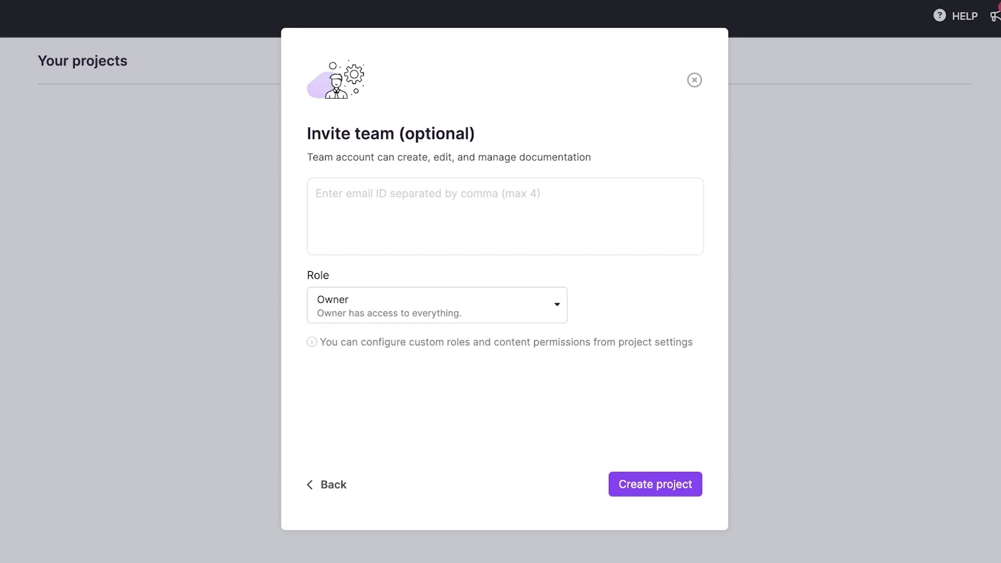
click(655, 484)
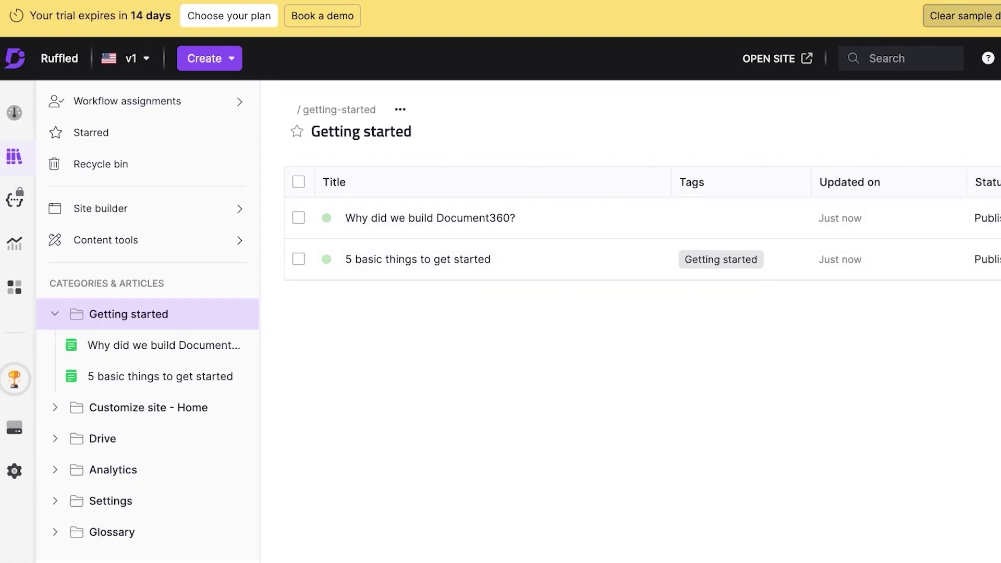
Clear the sample data from the Ruffled project and reopen the project.
click(964, 16)
click(711, 189)
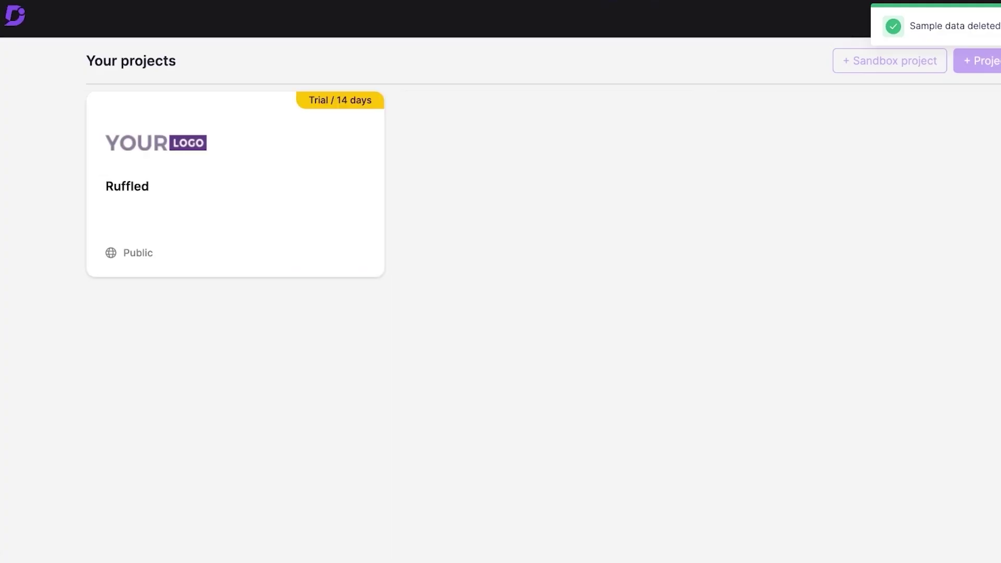
mouse_move(291, 204)
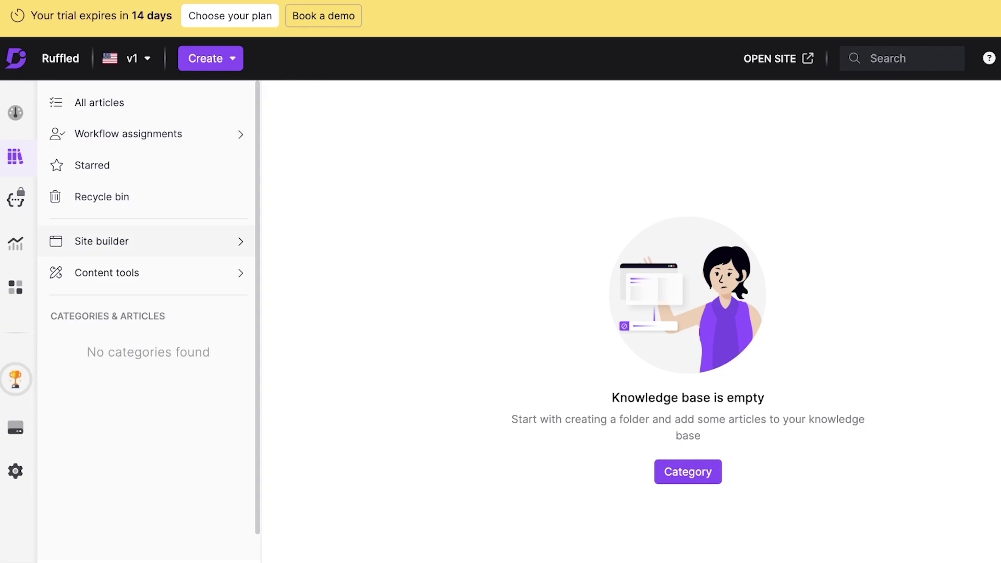
In the site customization settings, replace the logo image with the brand name Ruffled.
click(105, 235)
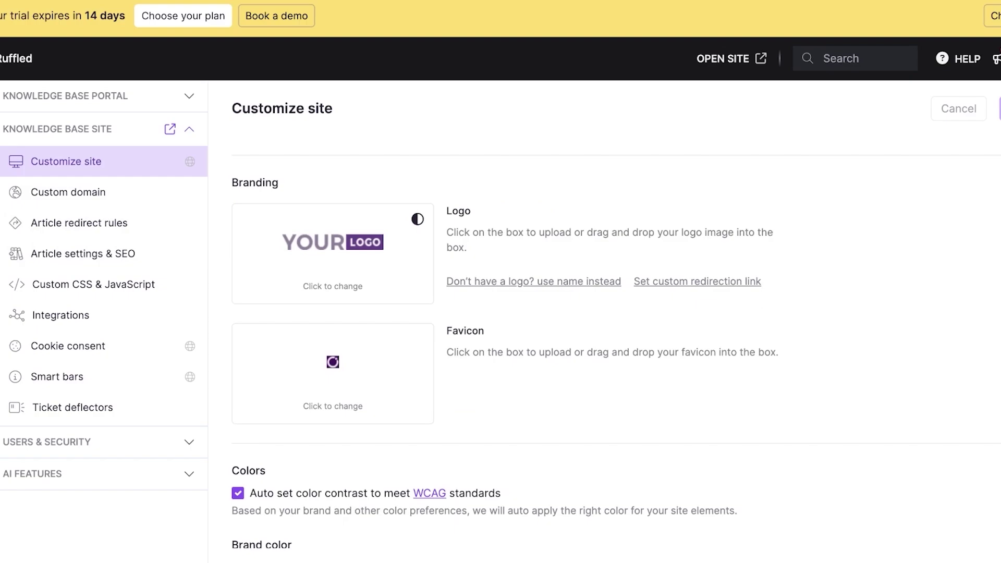
click(533, 282)
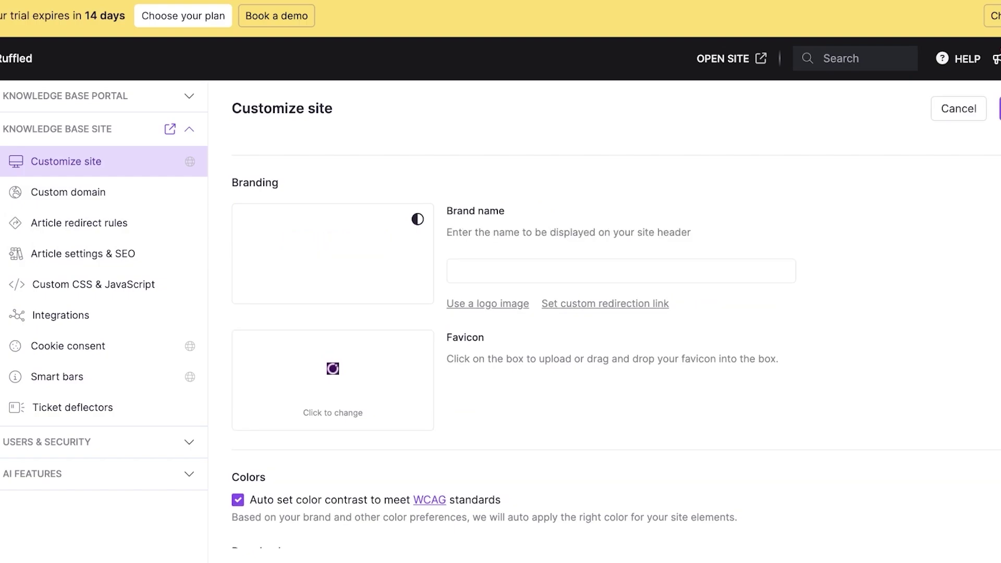
click(533, 271)
text(R)
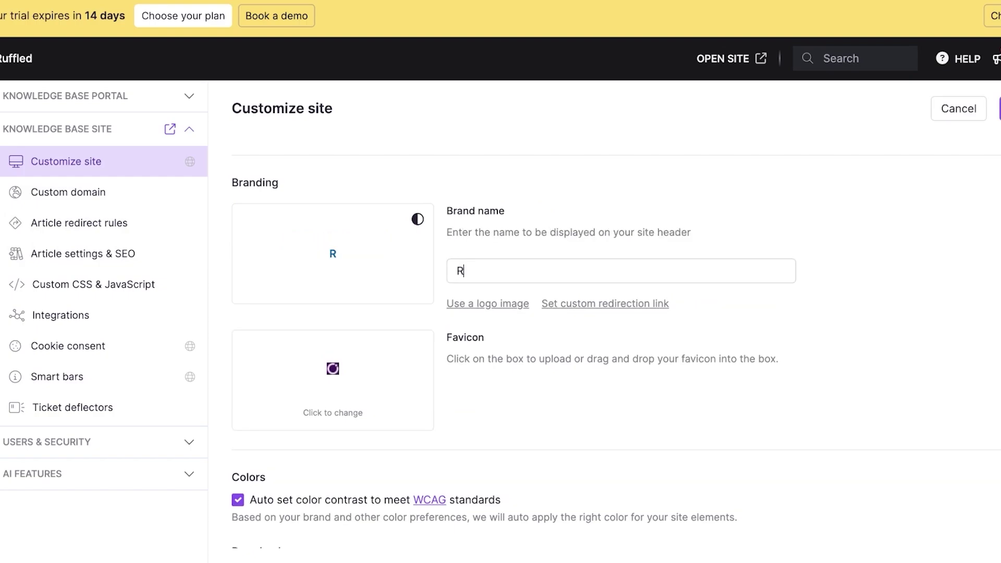
text(uffled)
Change the site's brand color to the magenta #b3007e.
scroll(616, 349, down, 4)
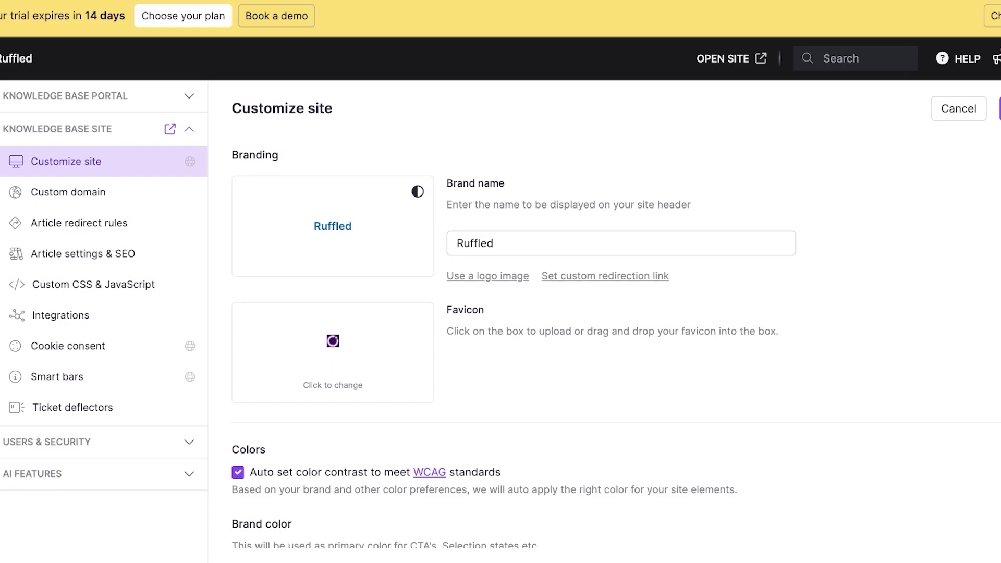
scroll(616, 349, down, 1)
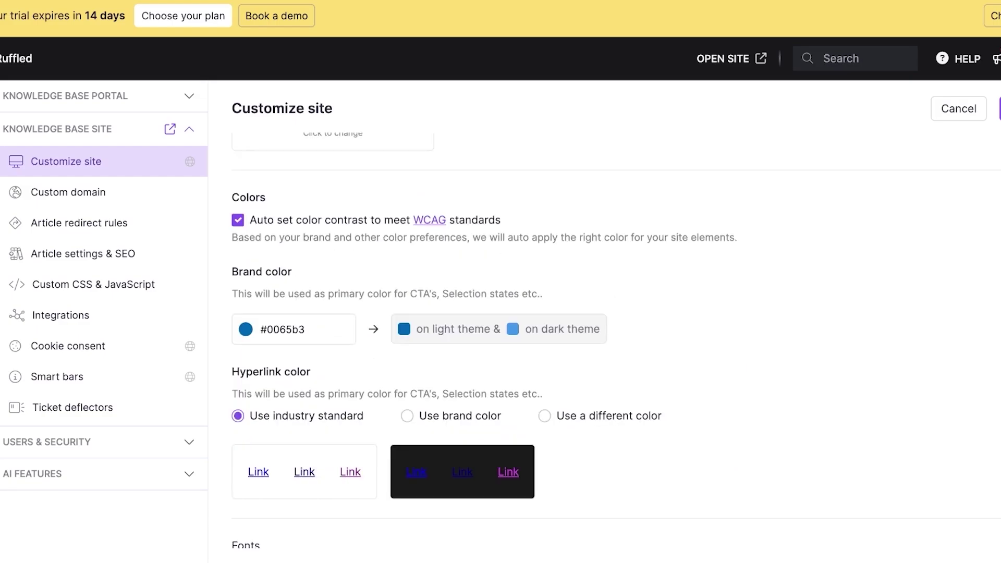
click(246, 331)
drag(491, 262, 529, 262)
key(Escape)
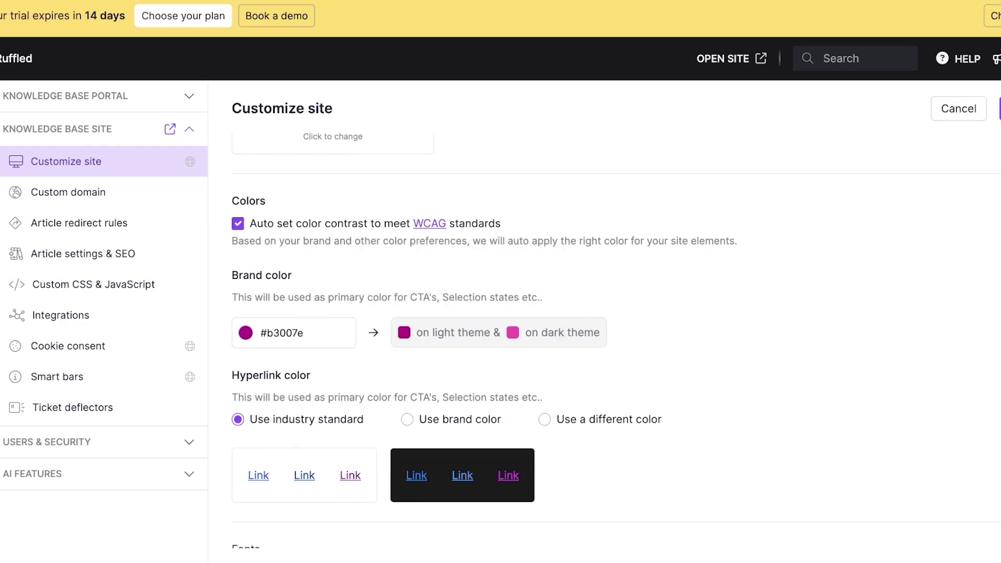
Try the brand color and different color options for hyperlinks, and return to the industry standard.
scroll(605, 323, down, 2)
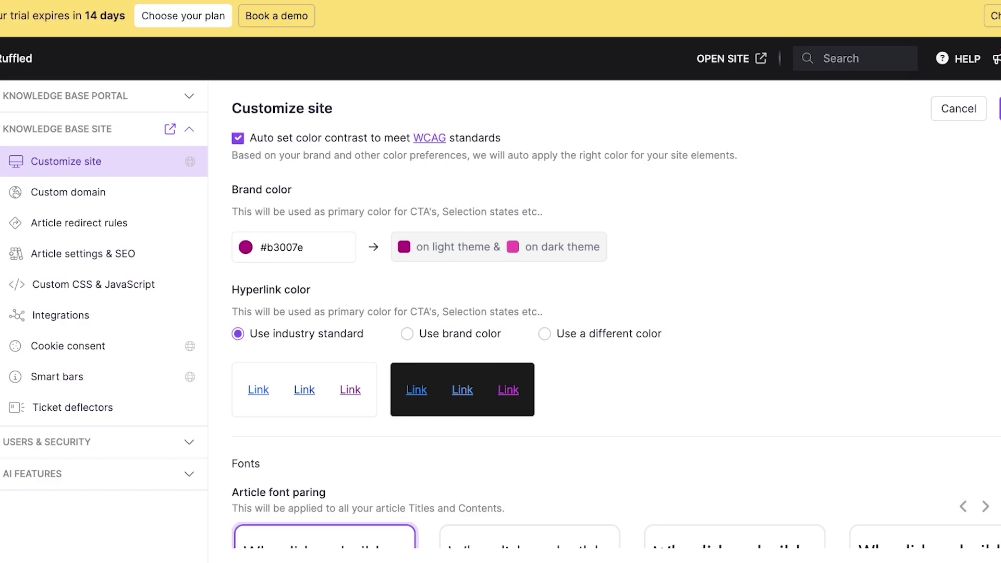
scroll(604, 323, down, 3)
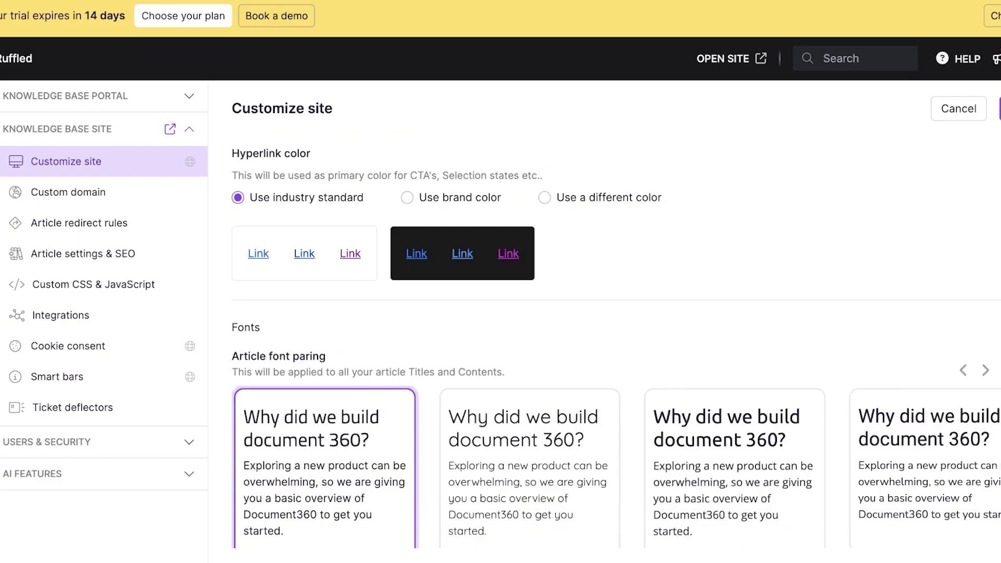
click(407, 198)
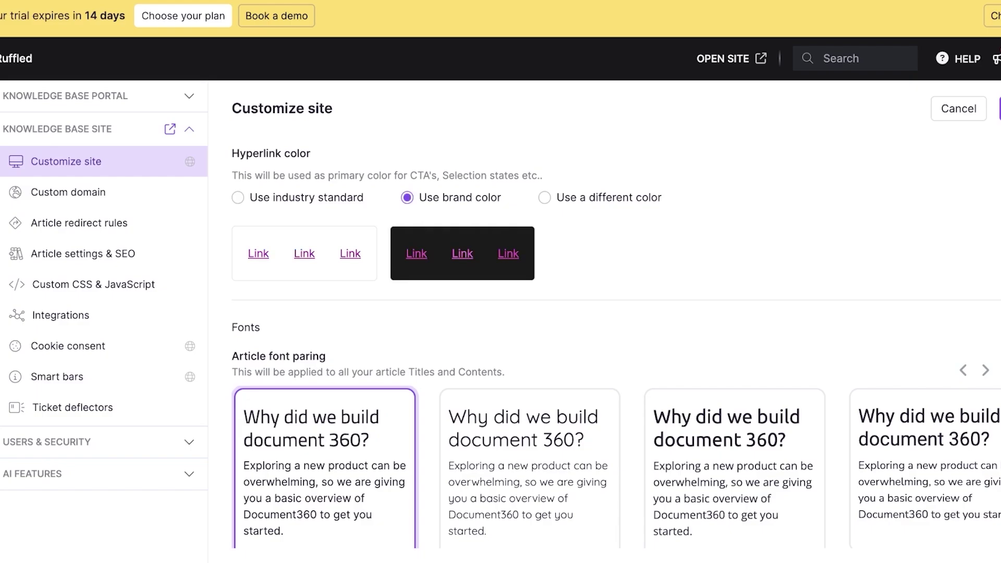
click(544, 198)
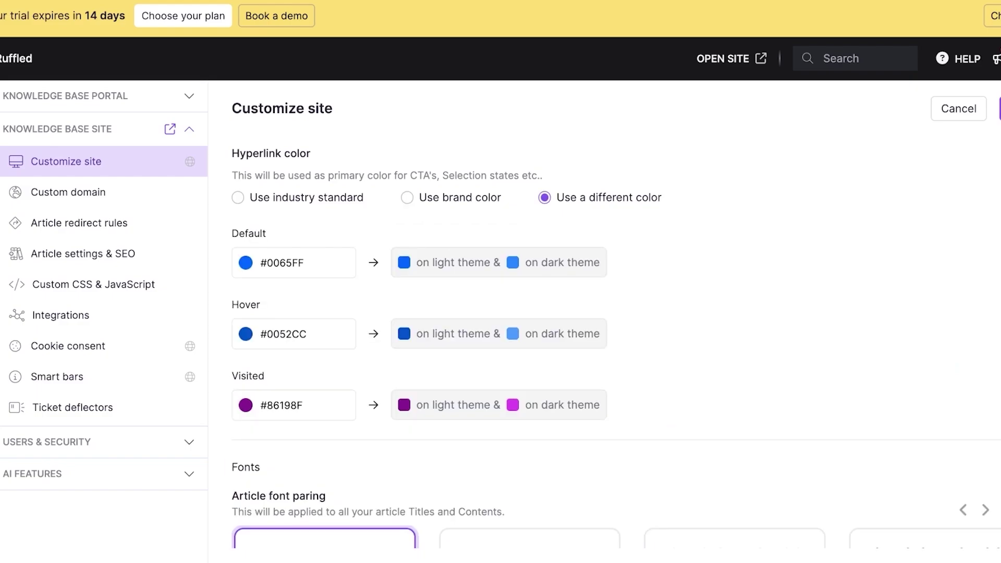
click(238, 198)
Browse the article font pairings and select Playfair Display + Open Sans.
scroll(604, 323, down, 5)
scroll(605, 323, up, 1)
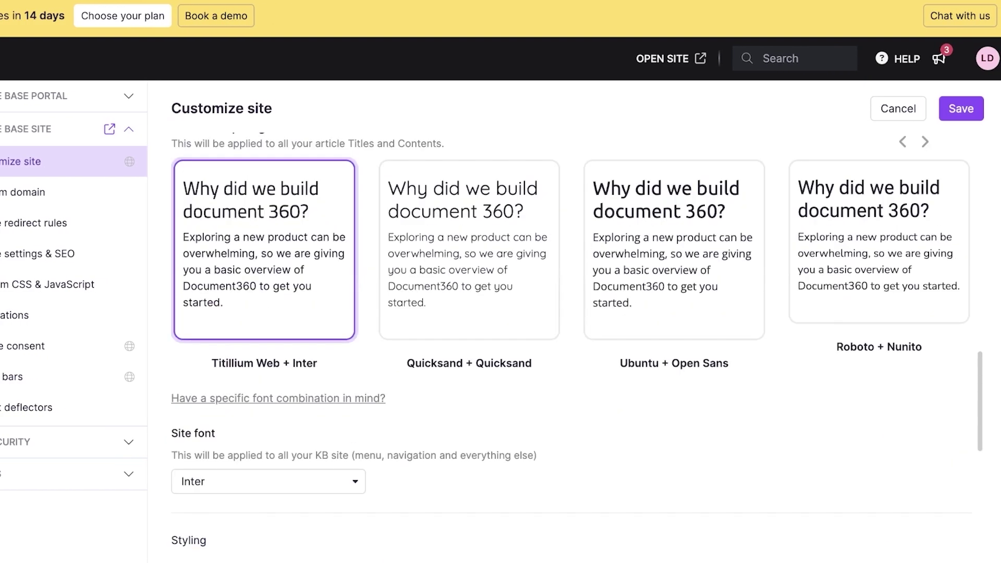
click(924, 141)
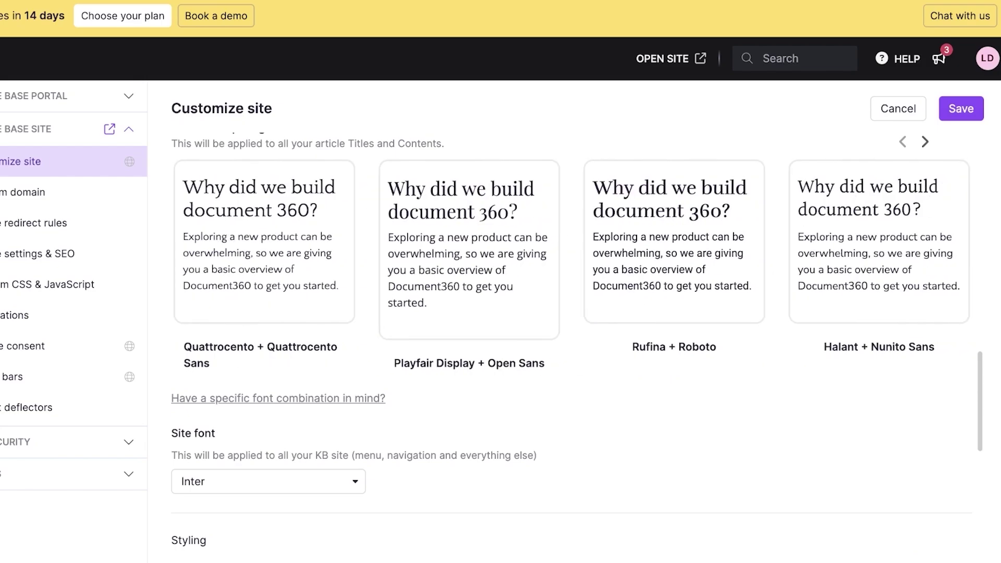
click(878, 241)
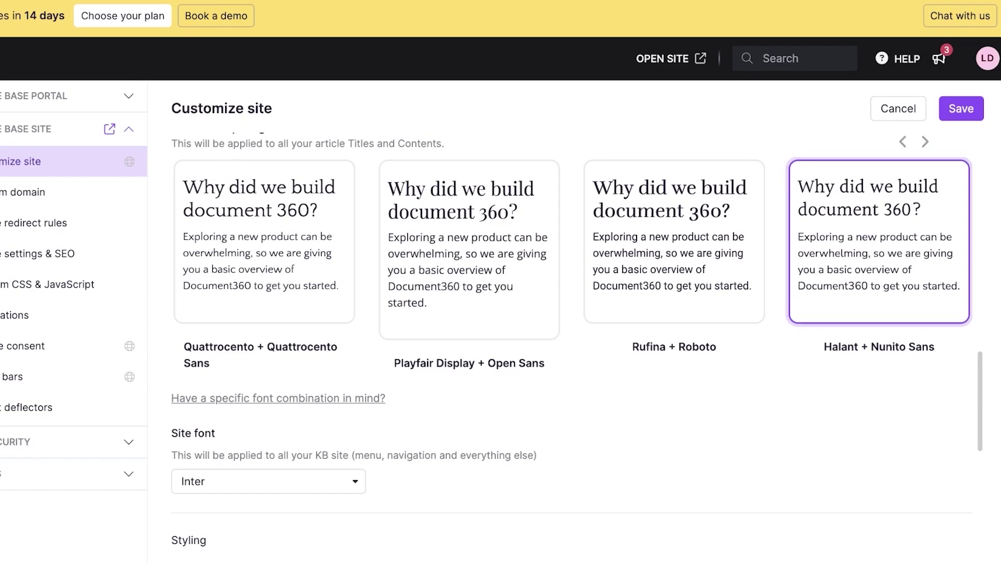
click(469, 250)
Set the site font for menus and navigation to Calibri.
scroll(469, 249, down, 4)
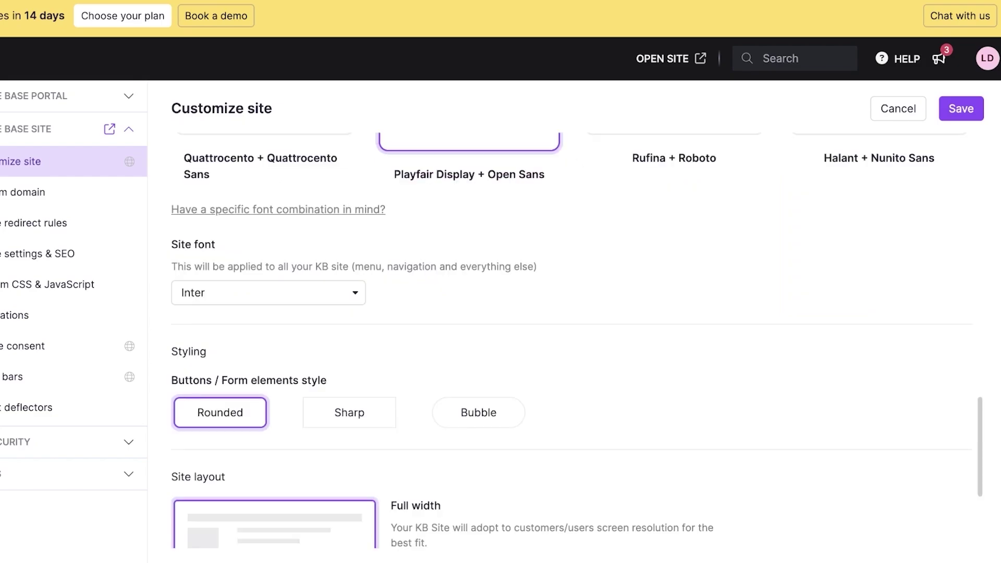
click(269, 293)
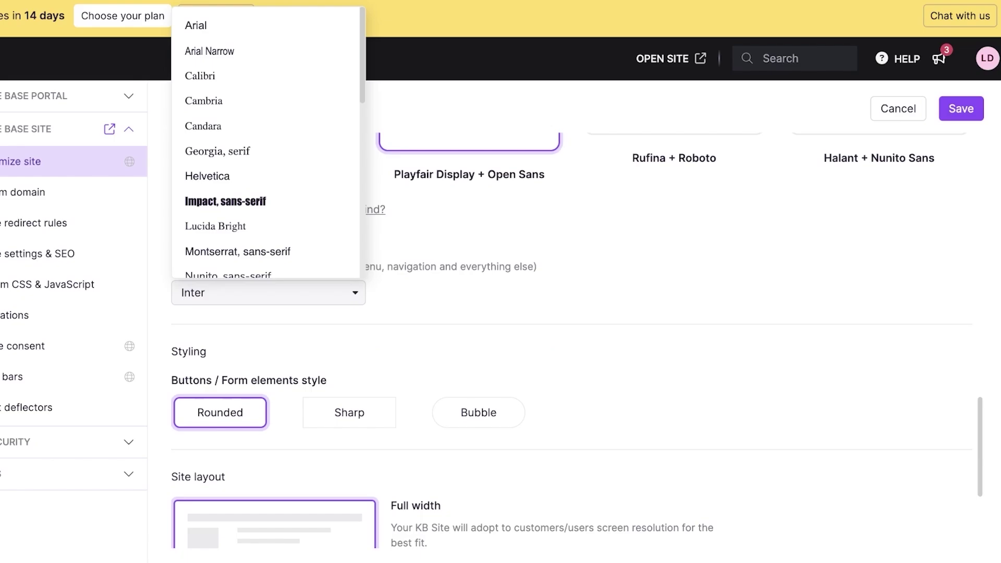
key(Up)
key(Up)
key(Up)
key(Up)
key(Up)
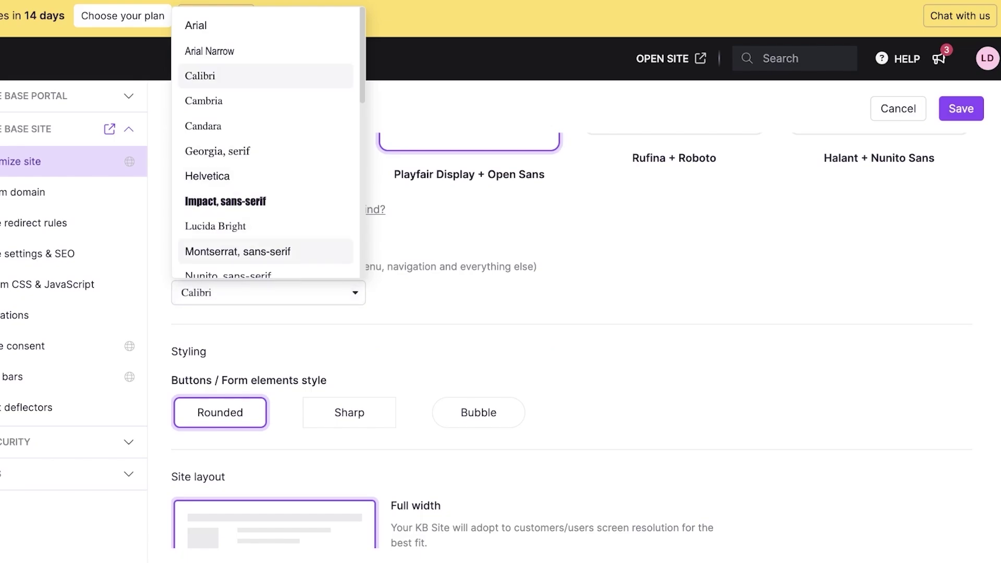
key(Return)
Review the button style and site layout options and save the site design.
scroll(574, 338, down, 3)
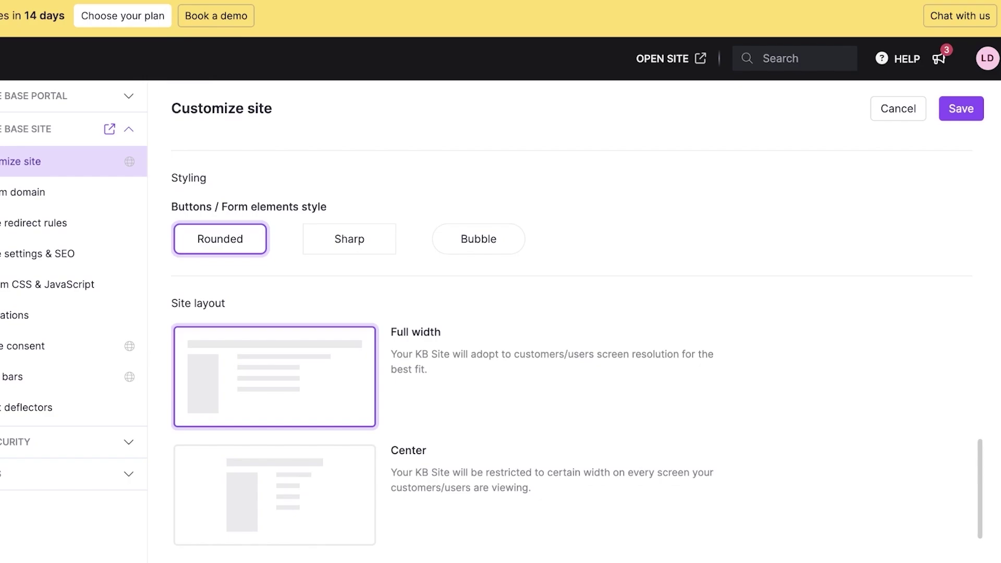
scroll(574, 338, down, 1)
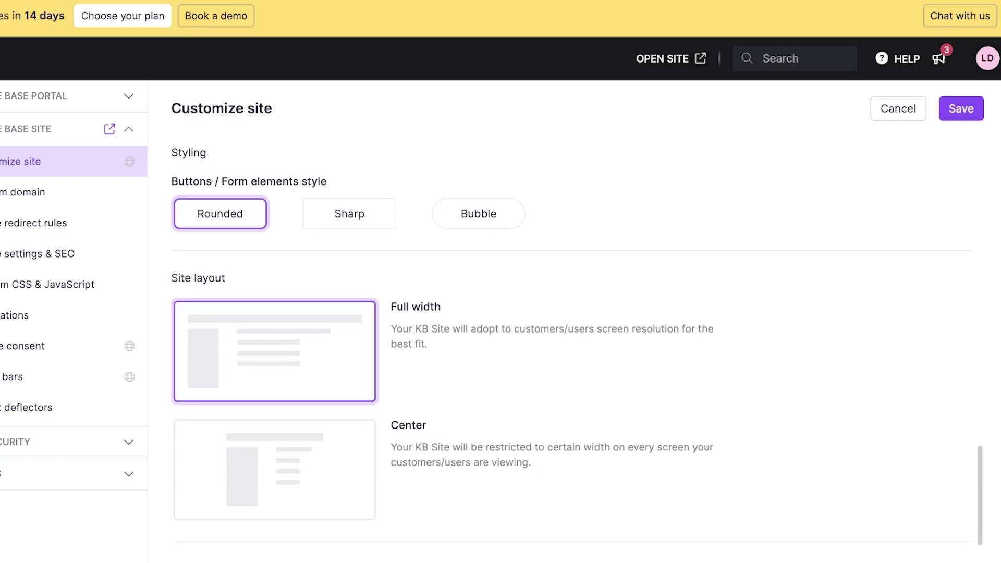
click(961, 108)
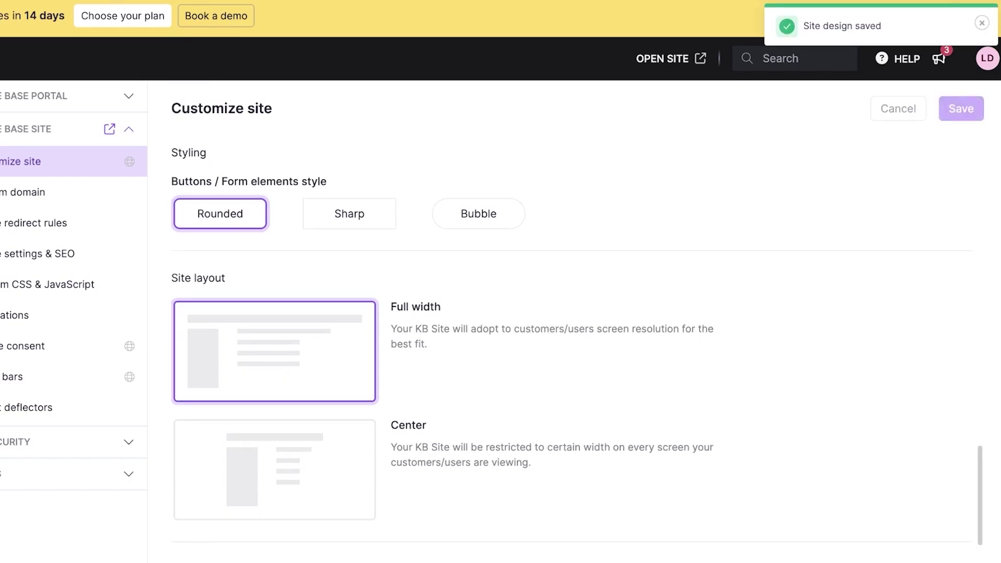
Open the custom domain settings of the knowledge base site and expand the Knowledge base portal settings group.
scroll(573, 339, up, 12)
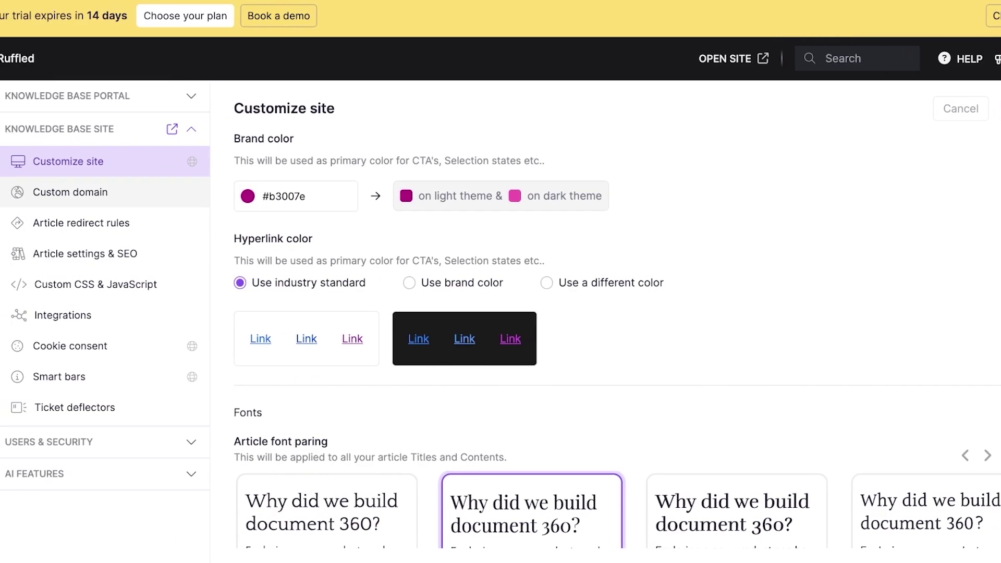
click(71, 192)
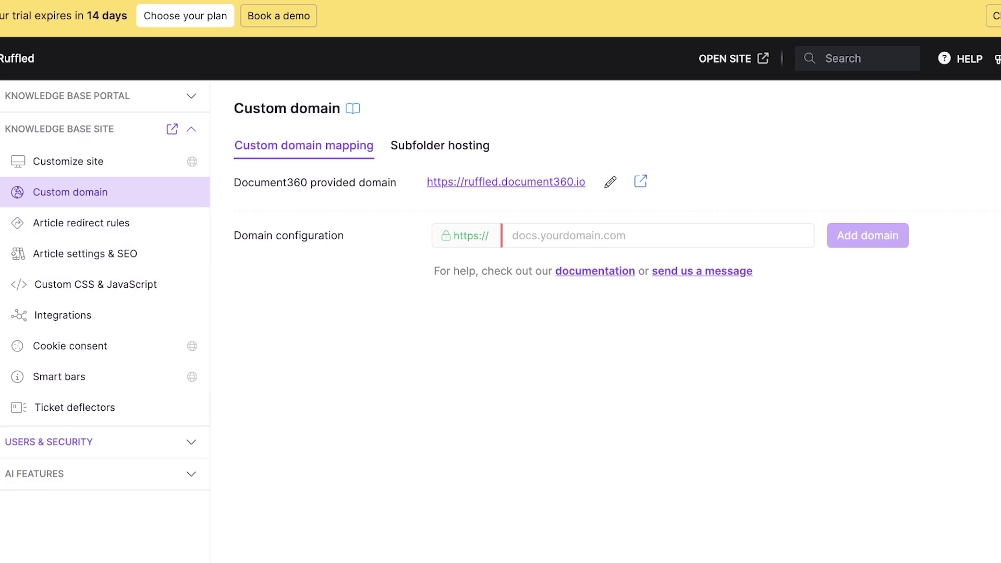
click(67, 96)
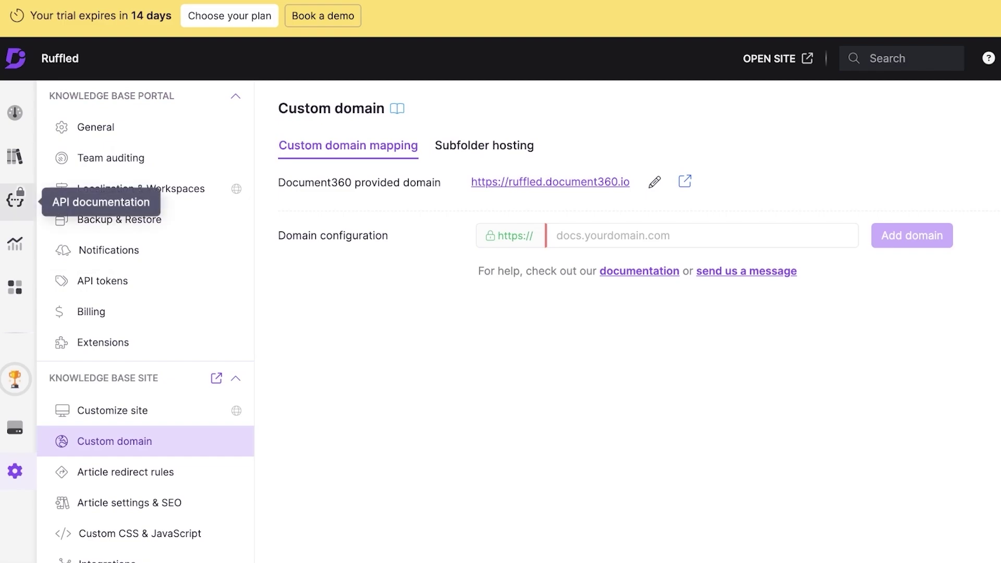
Look over the public site's landing page, then open the documentation section and its content tools.
click(14, 157)
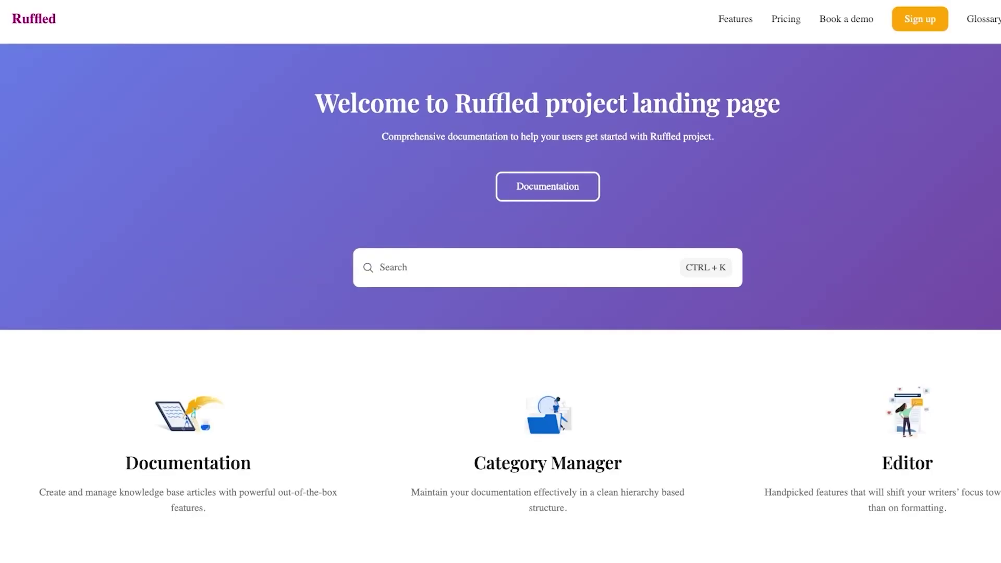
scroll(500, 282, down, 3)
scroll(500, 282, up, 3)
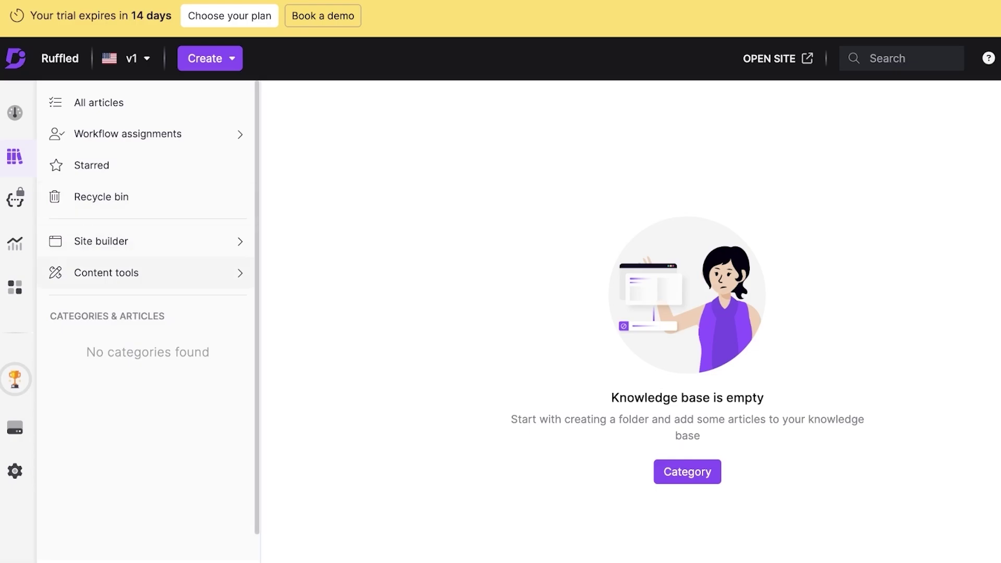
click(106, 273)
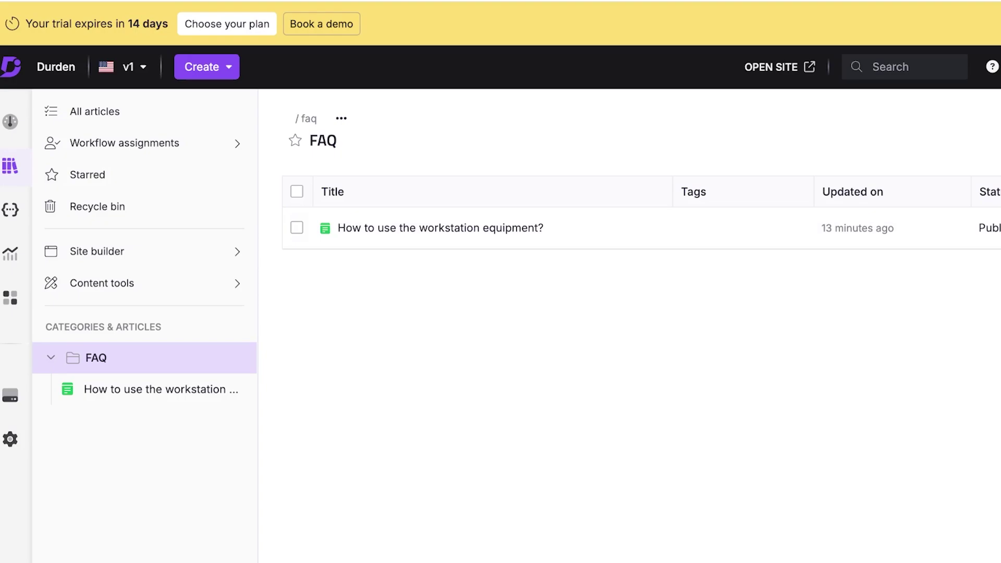
Create a new article named Employee Onboarding in the FAQ category.
click(207, 67)
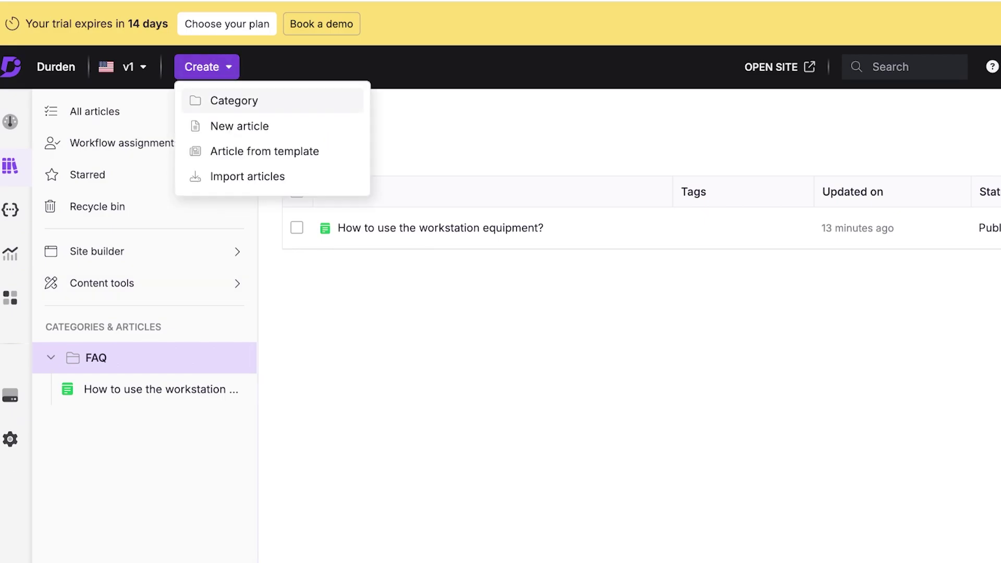
click(240, 126)
key(Return)
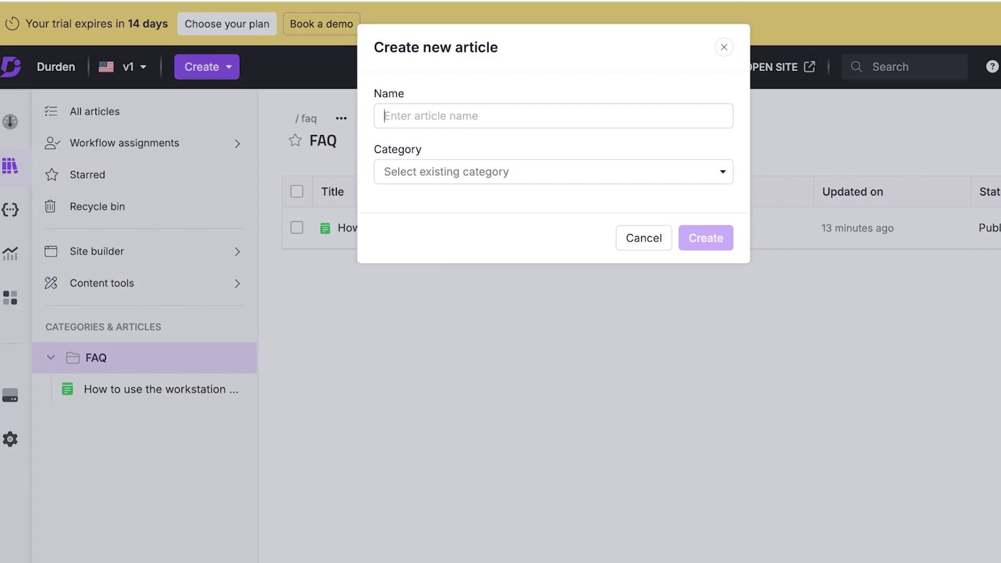
text(Emplo)
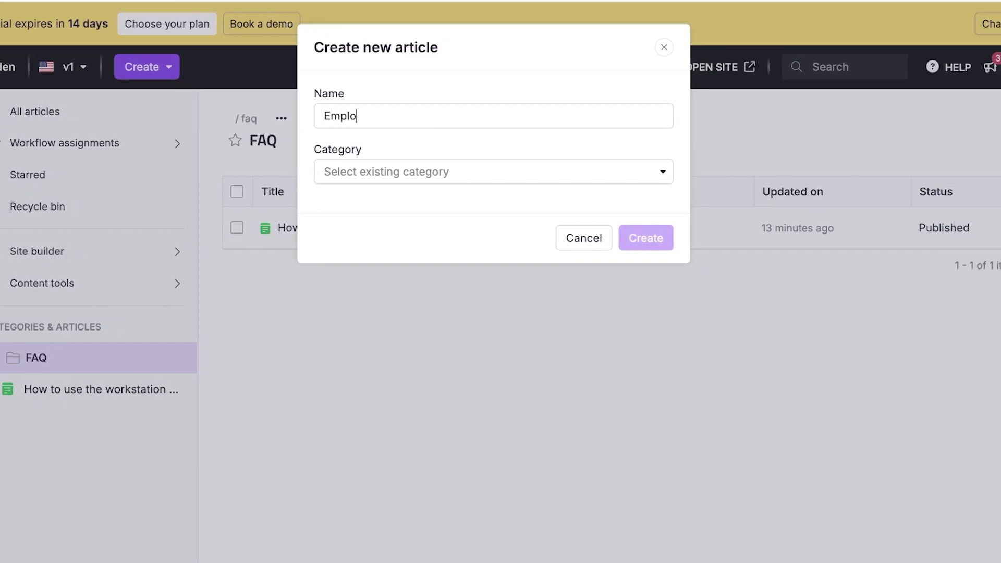
text(yee Onboarding)
click(493, 171)
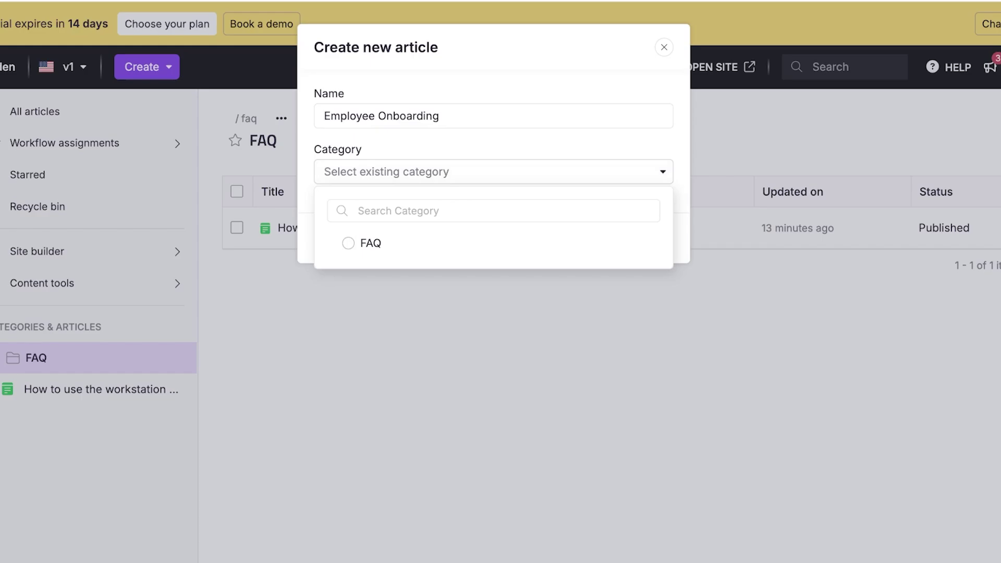
click(370, 243)
click(645, 238)
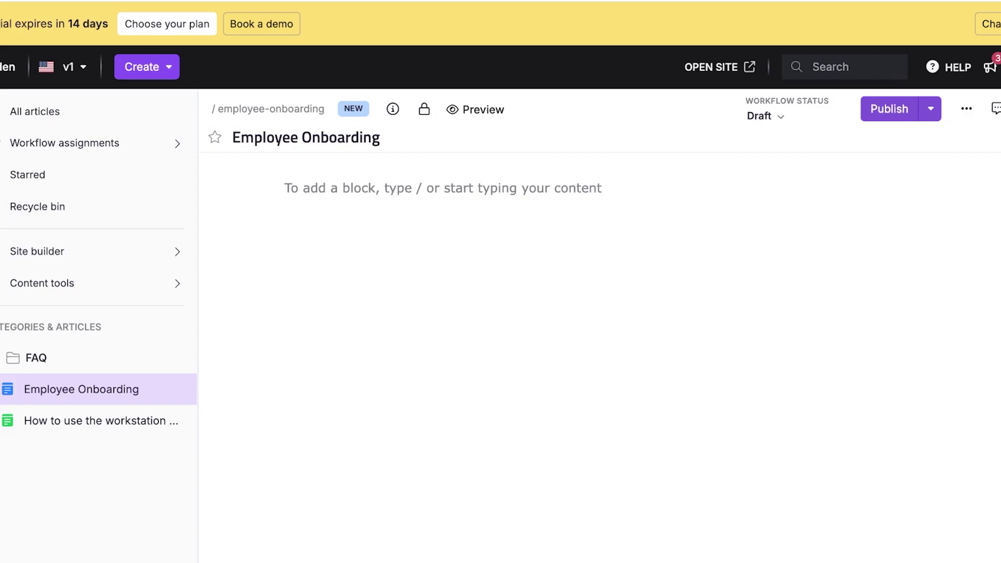
Paste the prepared onboarding text into the article body and check its markup in code view.
key(ctrl+v)
scroll(599, 354, up, 15)
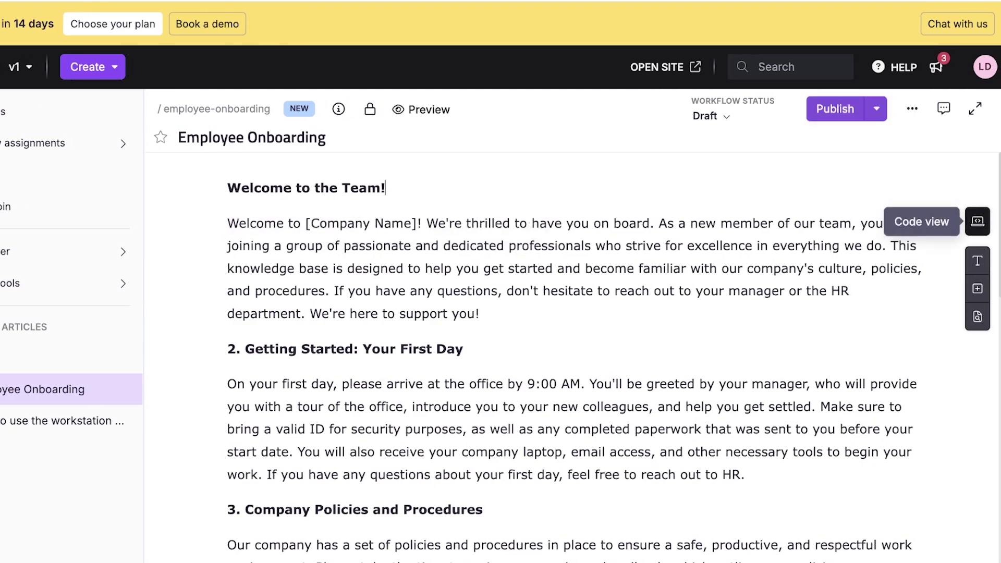
click(977, 221)
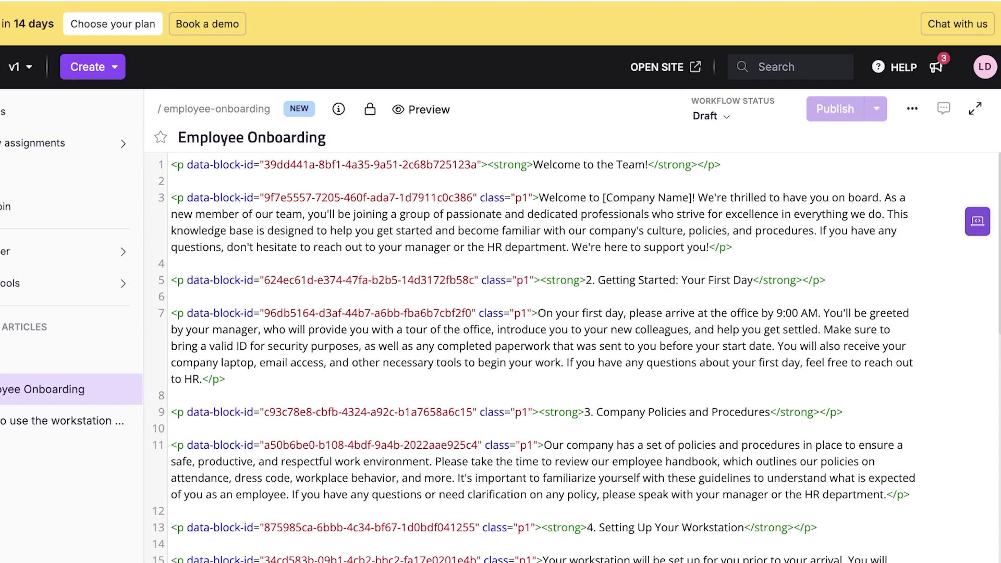
click(977, 221)
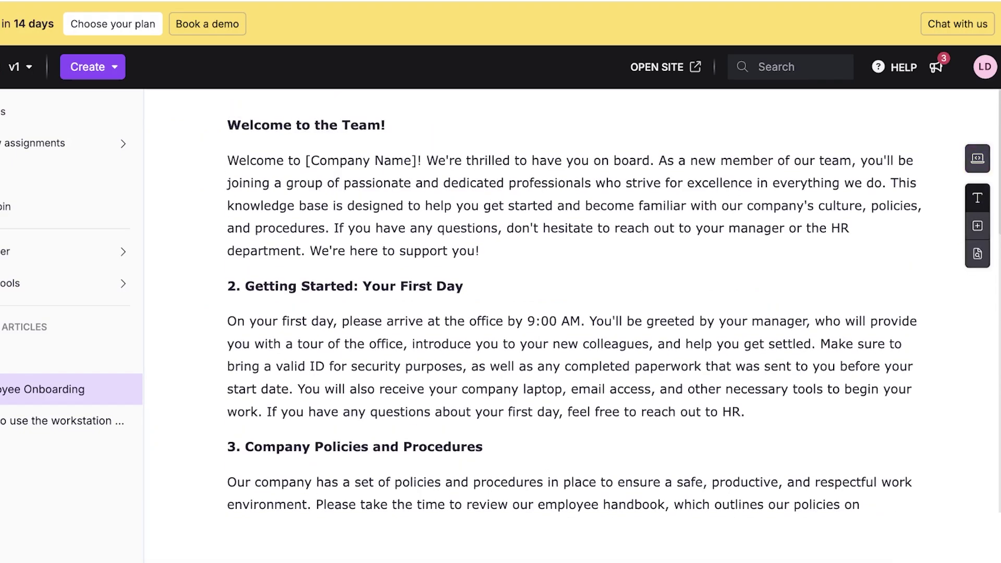
Review the editor's text formatting options, insertable content blocks and find and replace tool.
click(977, 198)
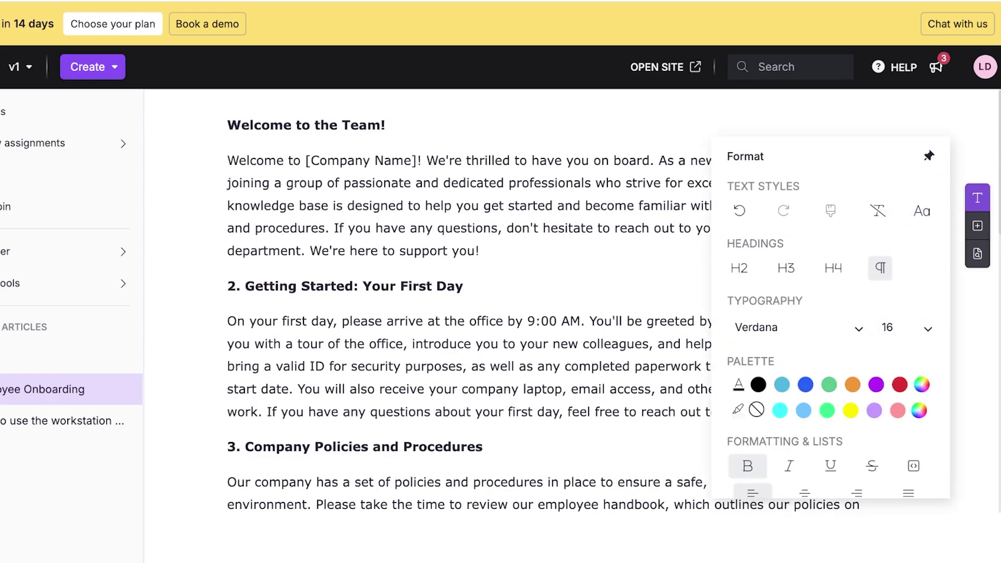
click(977, 225)
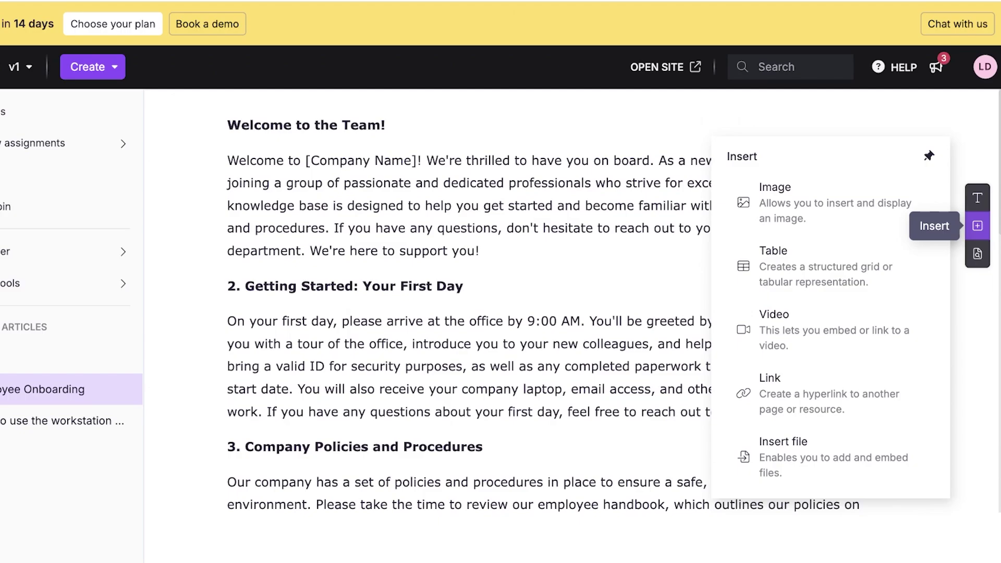
scroll(828, 269, down, 5)
scroll(829, 268, up, 5)
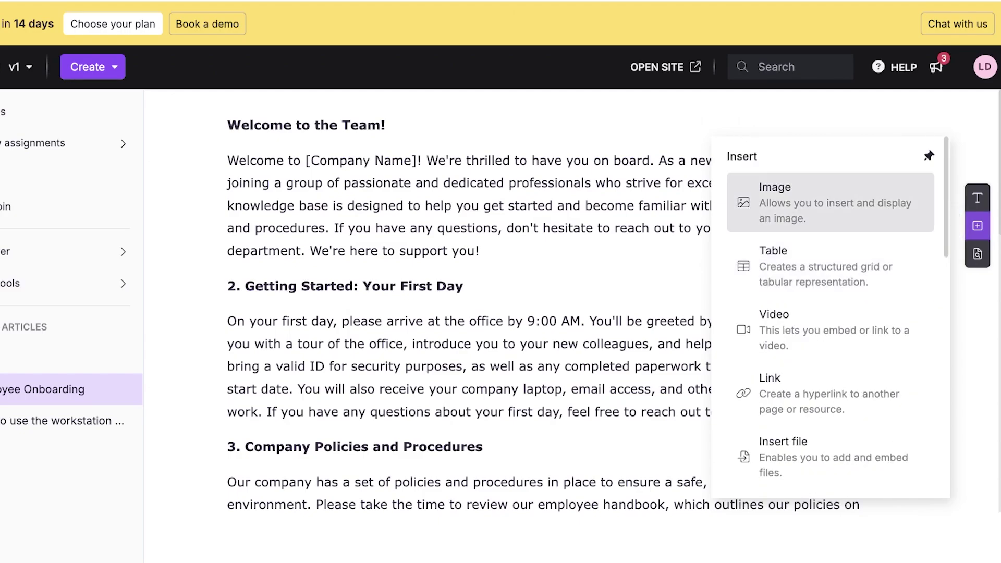
scroll(829, 364, down, 1)
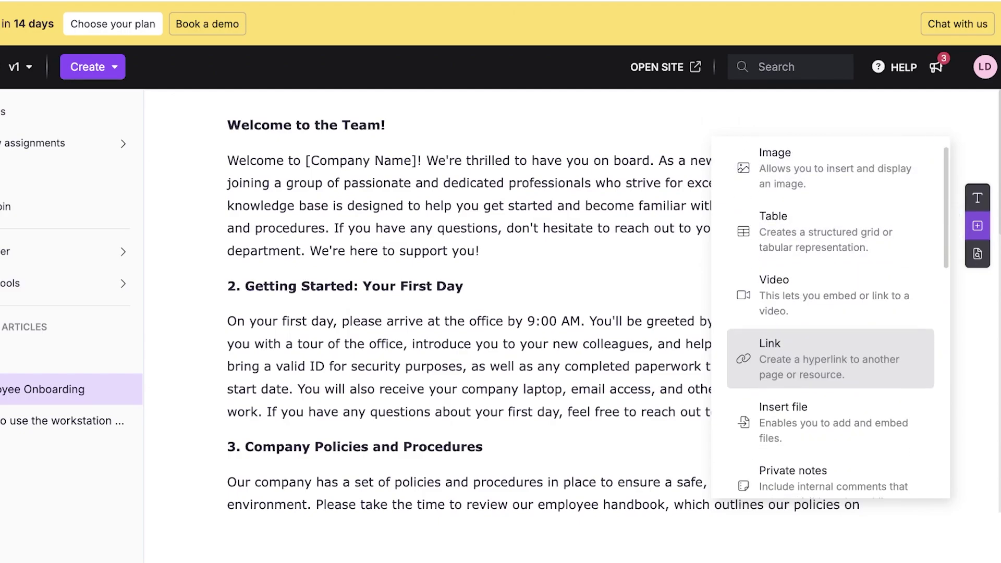
scroll(828, 422, down, 3)
click(977, 254)
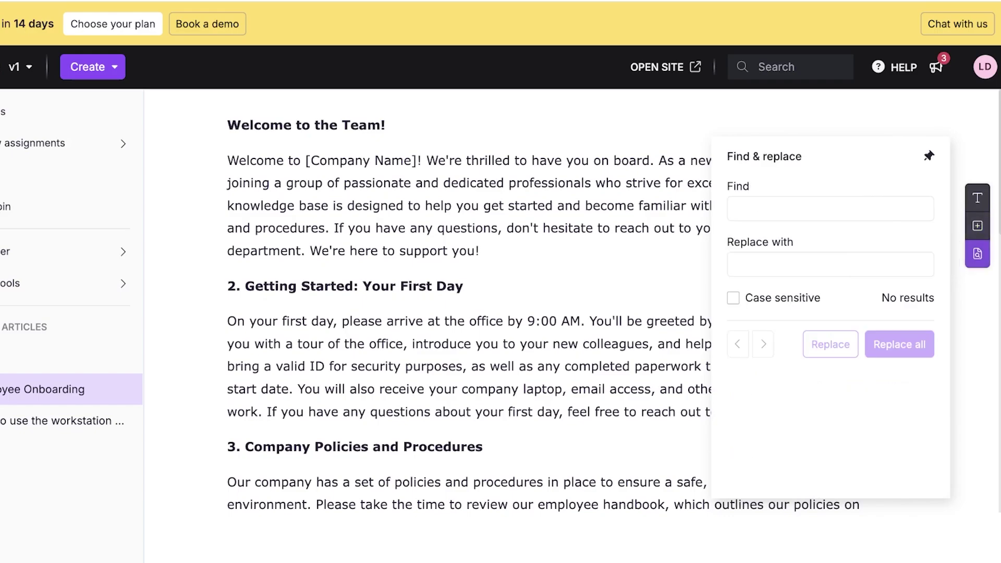
Examine the remaining insertable blocks, including Variable, Snippet, Glossary, Emoji, Callouts, Accordion, Divider and FAQs.
click(977, 226)
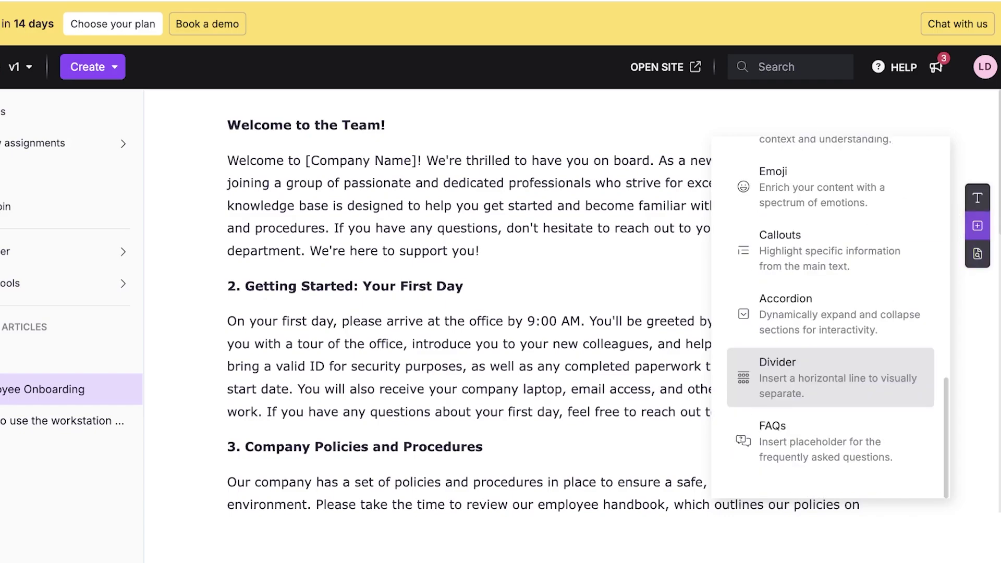
key(Down)
key(Up)
key(Up)
key(Down)
key(Up)
key(Up)
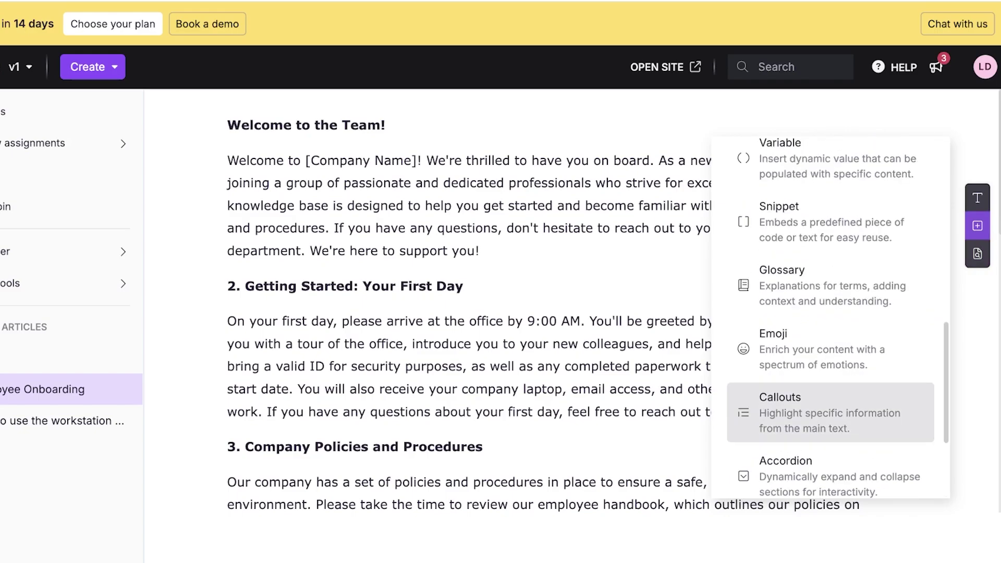
key(Escape)
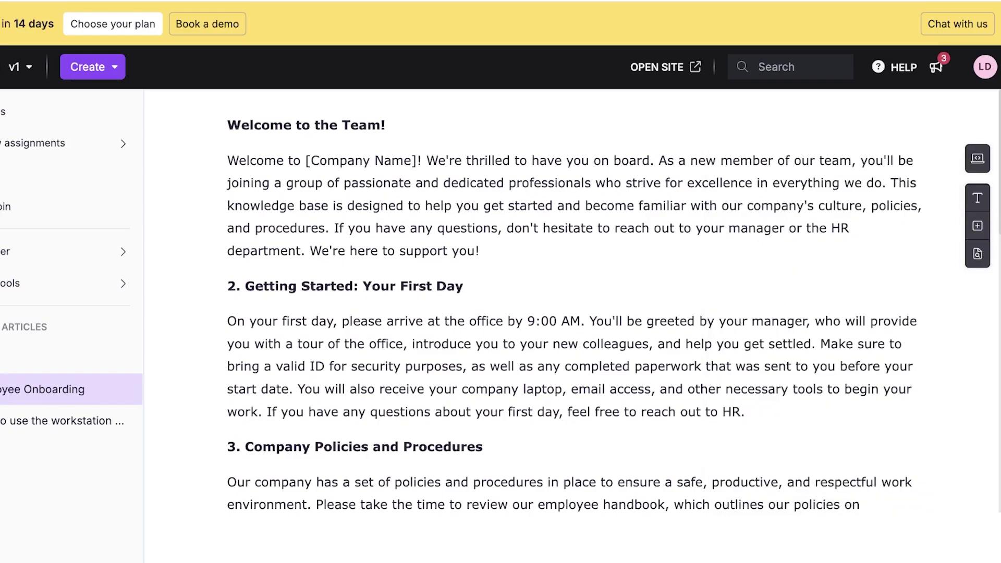
Try a checklist block on a new line between the welcome paragraph and section 2, and remove it again.
scroll(573, 313, down, 1)
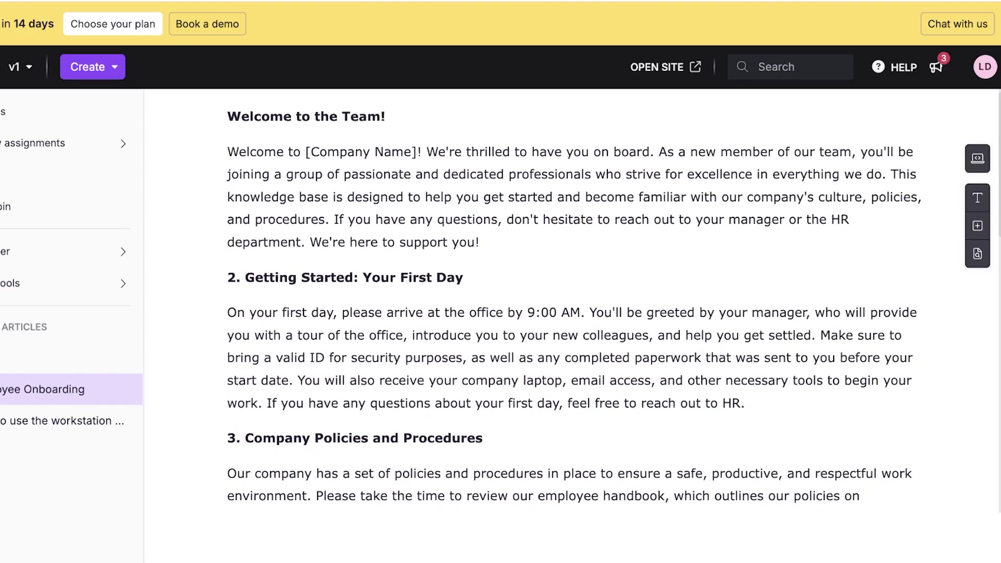
scroll(573, 312, up, 1)
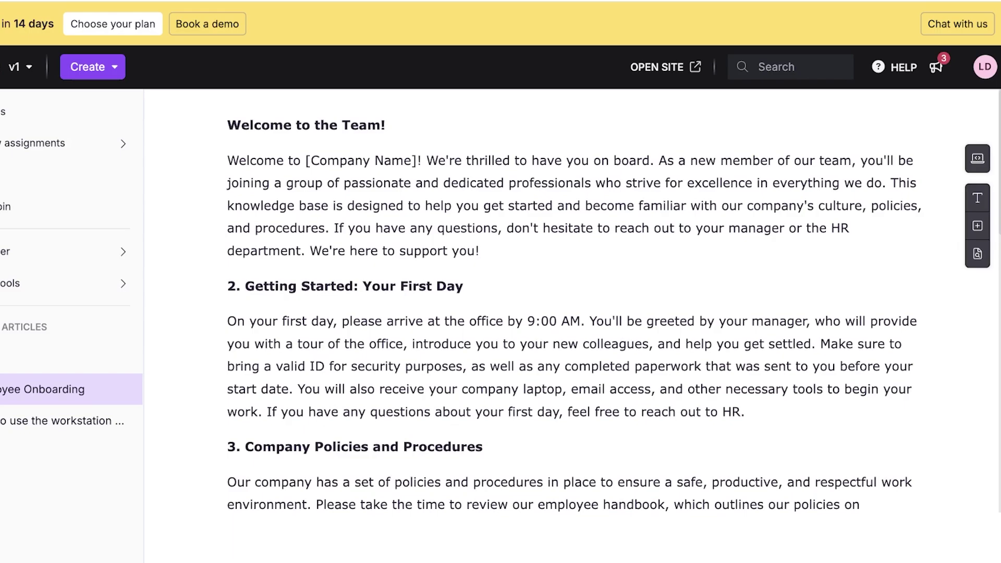
scroll(573, 313, down, 2)
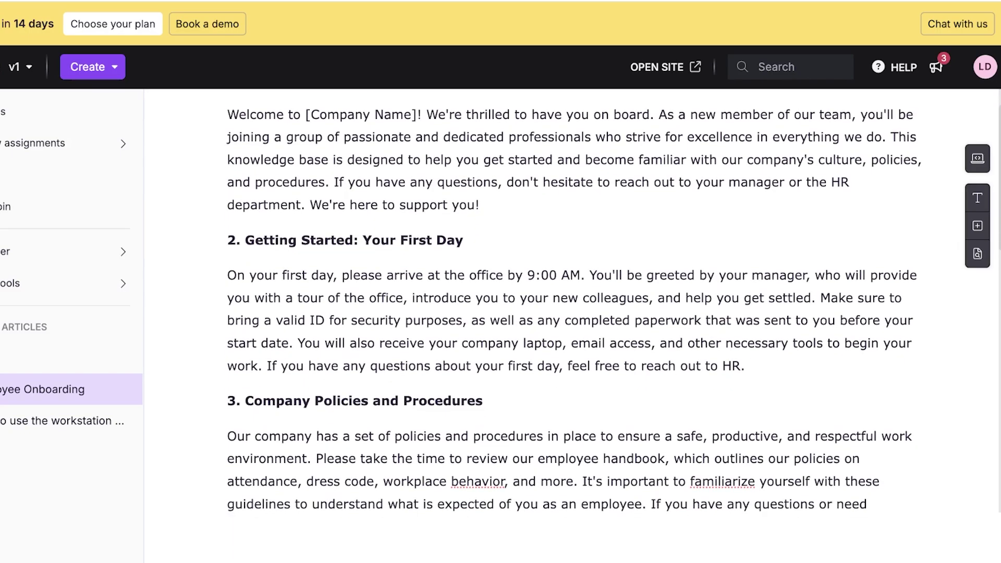
scroll(574, 312, down, 8)
scroll(573, 313, up, 9)
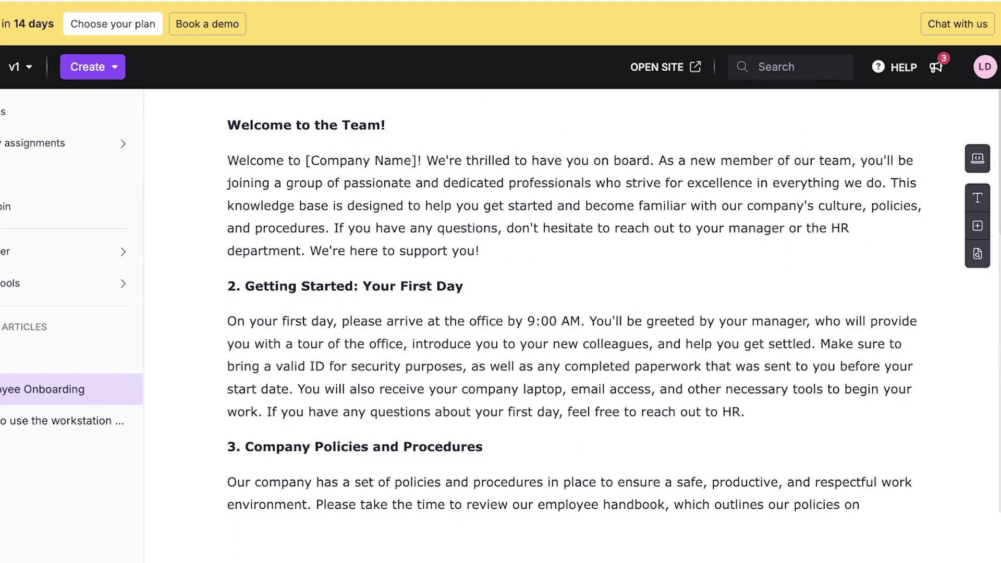
key(Return)
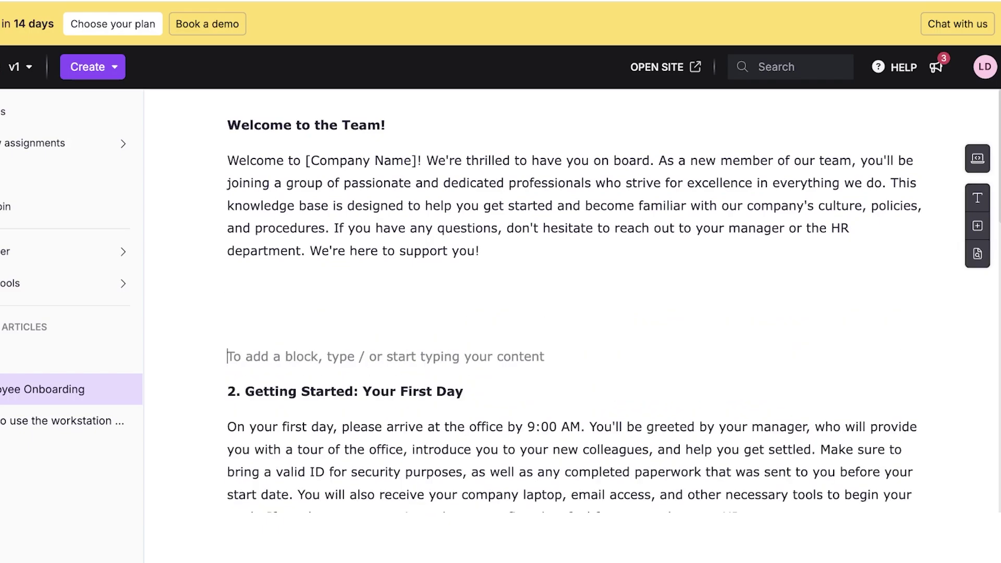
text(/)
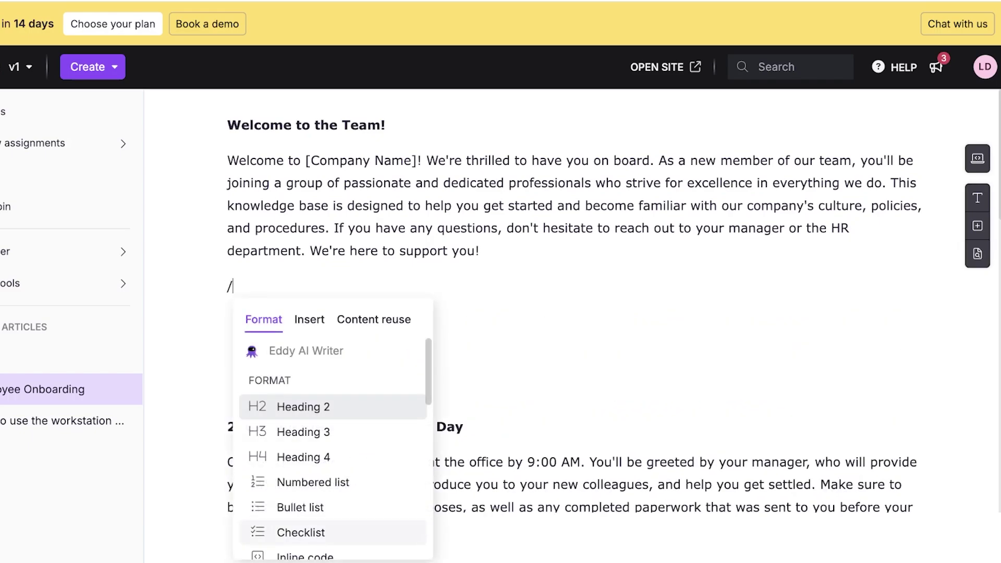
click(301, 532)
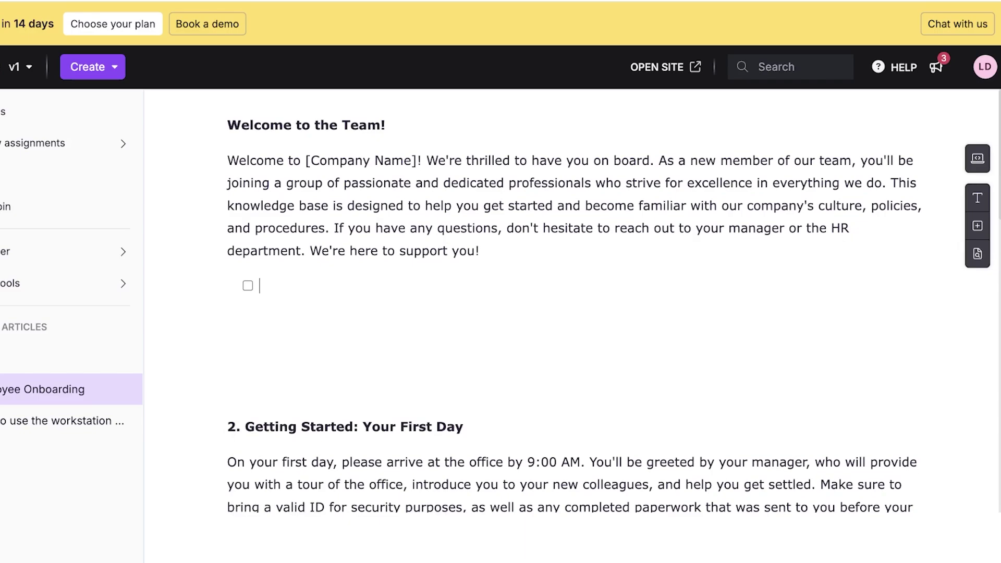
key(BackSpace)
Insert a numbered list below the welcome paragraph with "getting started" as its first item.
text(/)
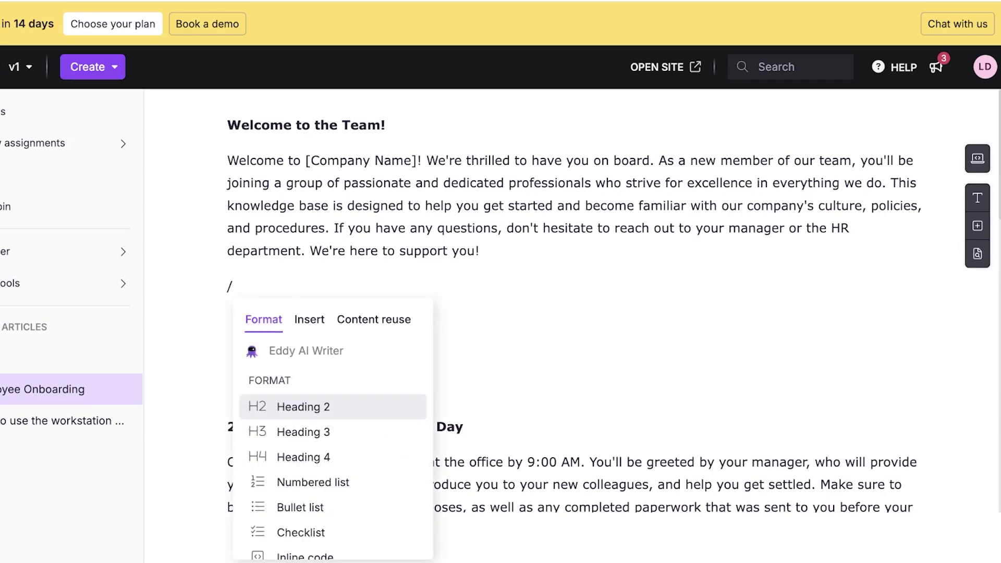
click(313, 482)
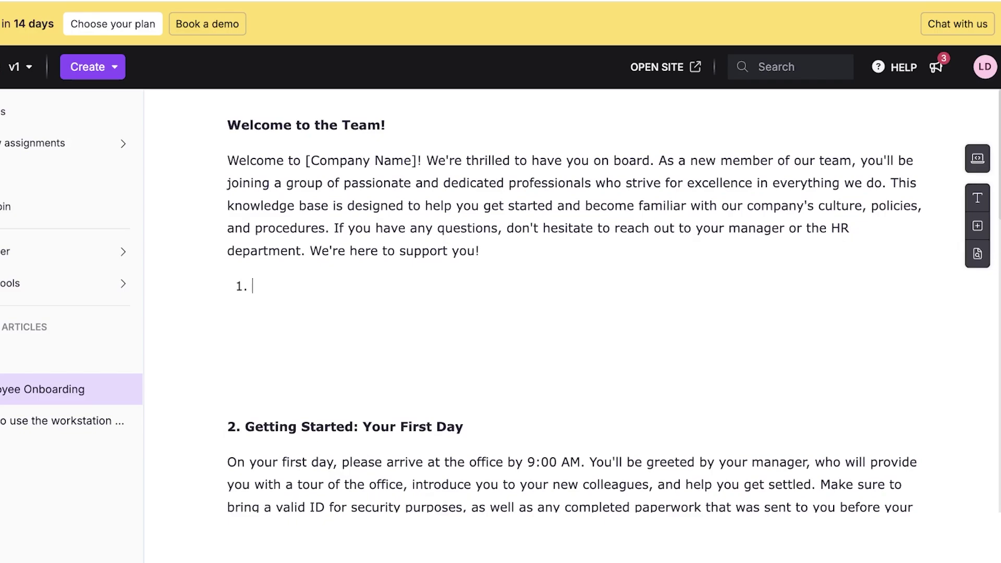
text(gettings)
key(BackSpace)
text(started)
key(Return)
Add "intro" and "health & safety" as the second and third items of the numbered list.
scroll(573, 302, down, 8)
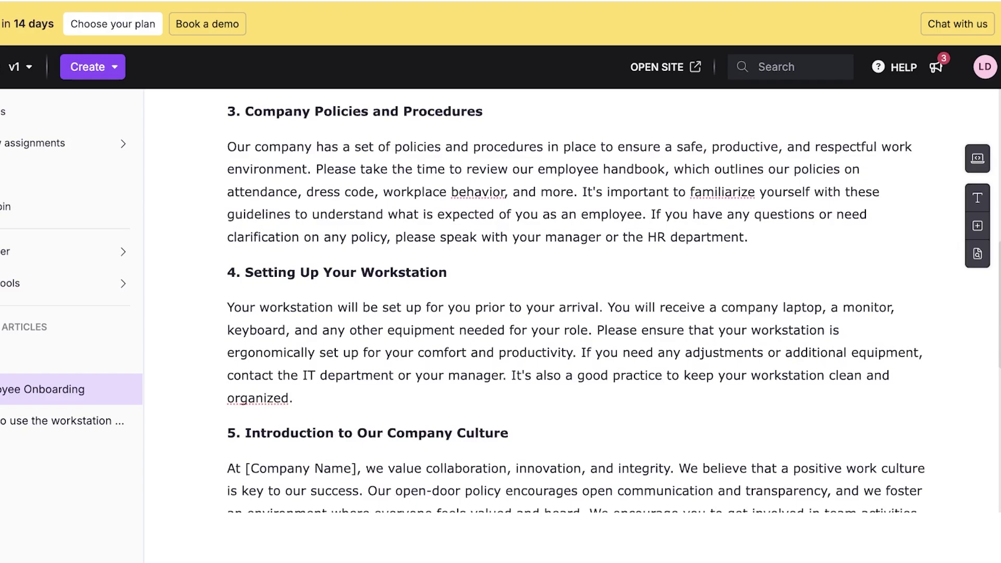
scroll(573, 303, down, 4)
scroll(573, 302, up, 12)
text(intro)
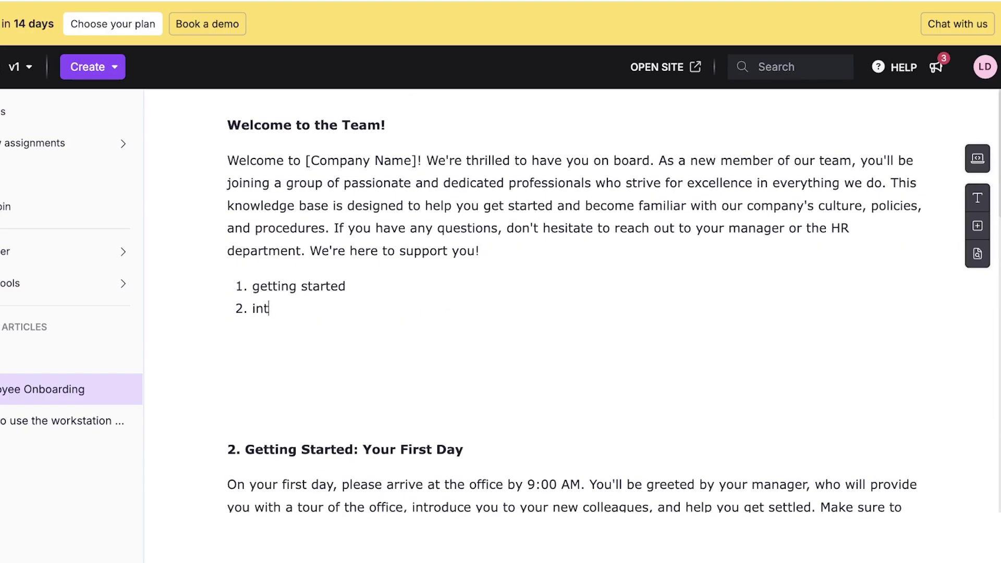
key(Return)
scroll(573, 302, down, 10)
scroll(573, 302, down, 5)
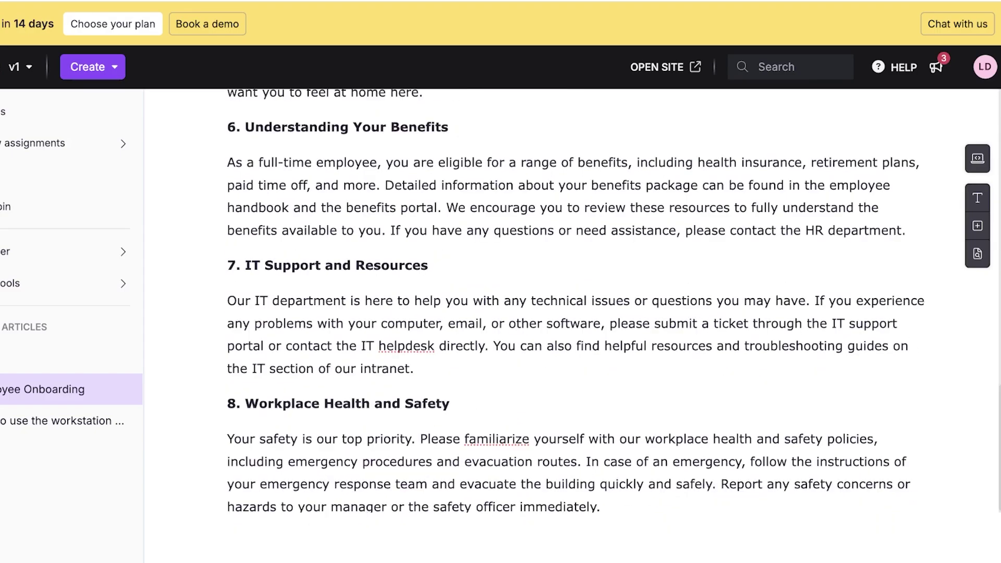
scroll(573, 302, up, 15)
text(health )
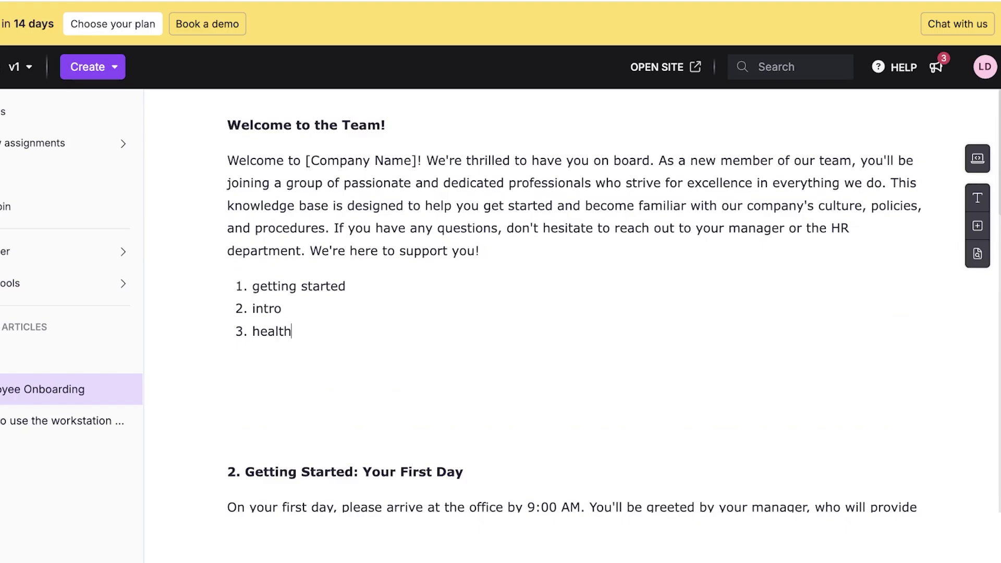
text(& safety)
key(Return)
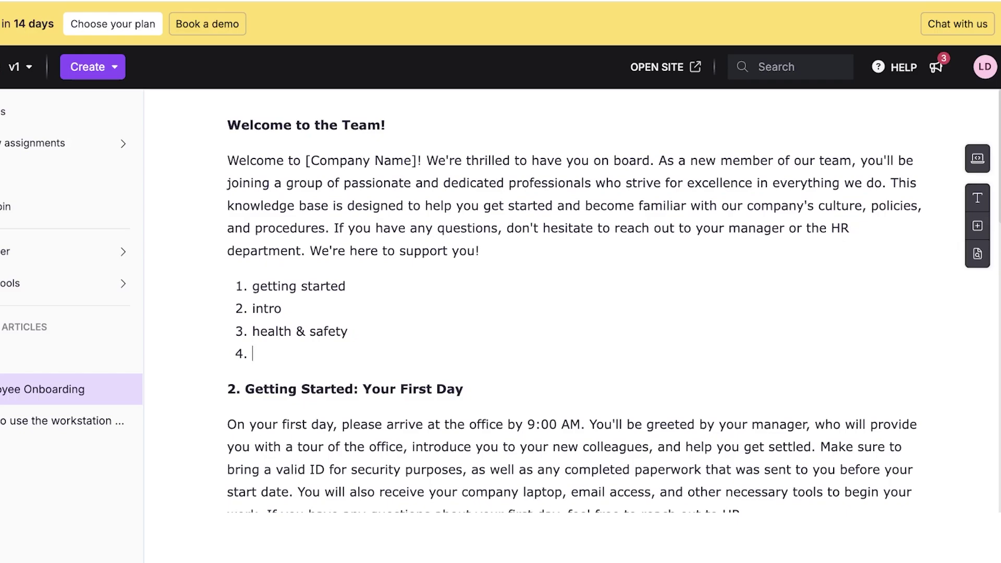
Delete the whole numbered list and the empty lines below the welcome paragraph.
key(shift+Up)
key(shift+Up)
key(shift+Up)
key(BackSpace)
key(BackSpace)
key(BackSpace)
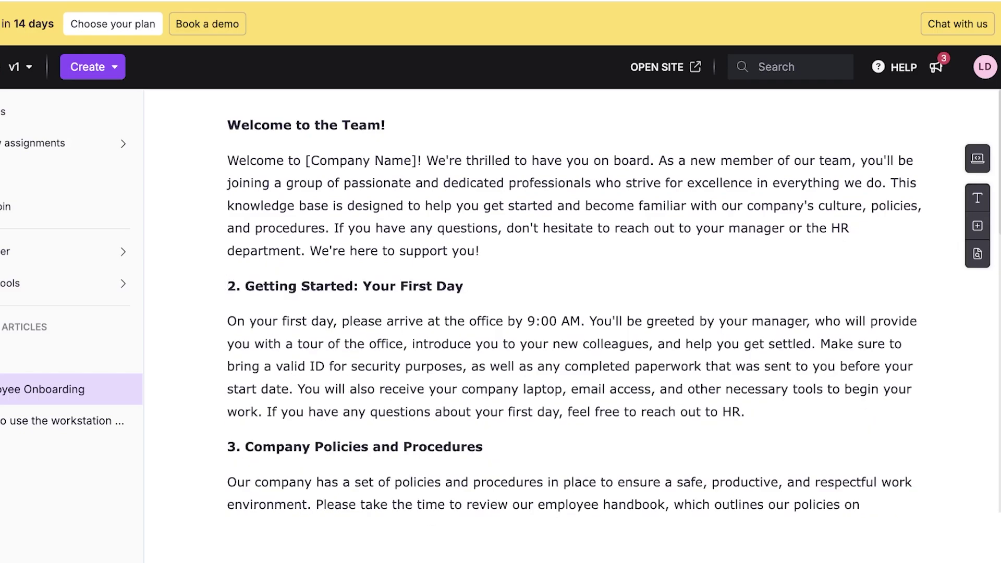
Add an empty line between the welcome paragraph and the "2. Getting Started: Your First Day" heading.
key(Return)
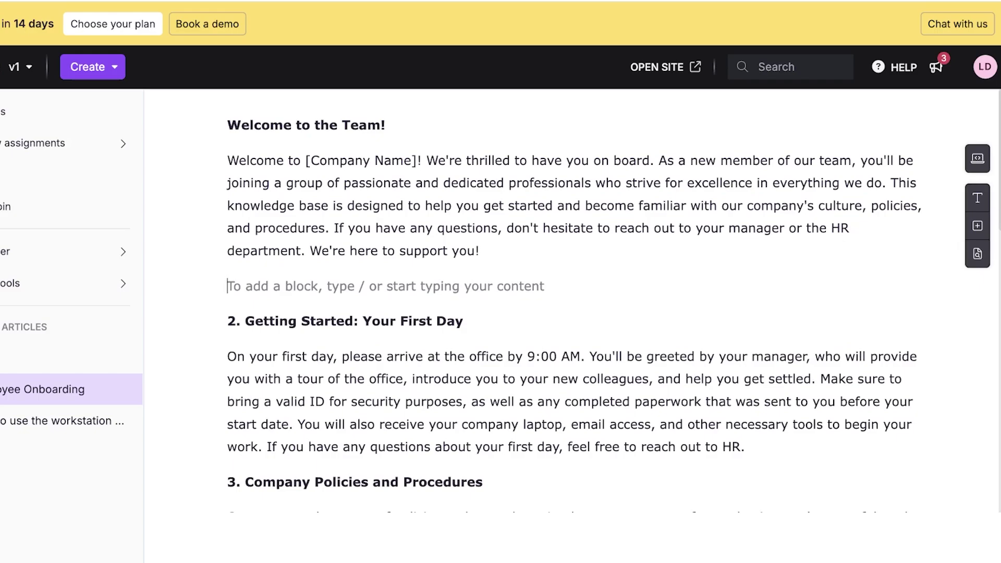
key(Return)
key(Return)
key(Return)
key(Return)
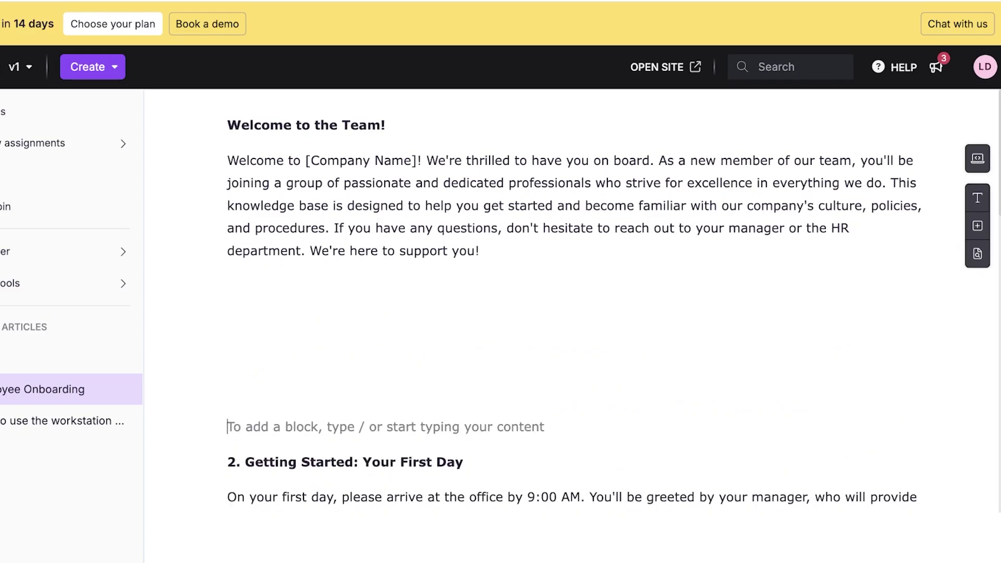
key(BackSpace)
key(BackSpace)
key(BackSpace)
key(BackSpace)
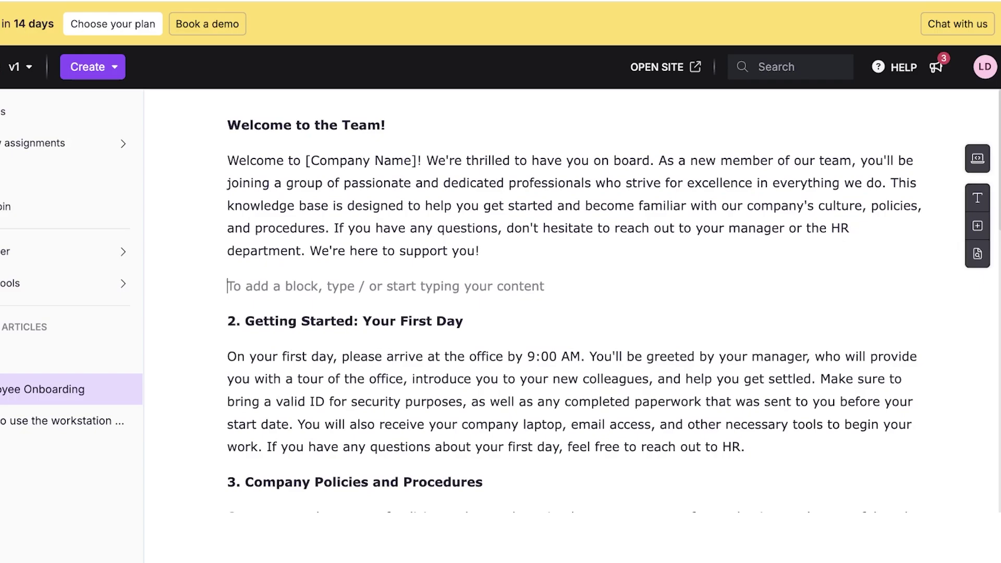
Insert a divider on the empty line between the welcome paragraph and section 2.
text(/)
key(Down)
key(Down)
key(Down)
key(Down)
key(Down)
key(Down)
key(Down)
key(Down)
key(Down)
key(Down)
key(Down)
key(Down)
key(Down)
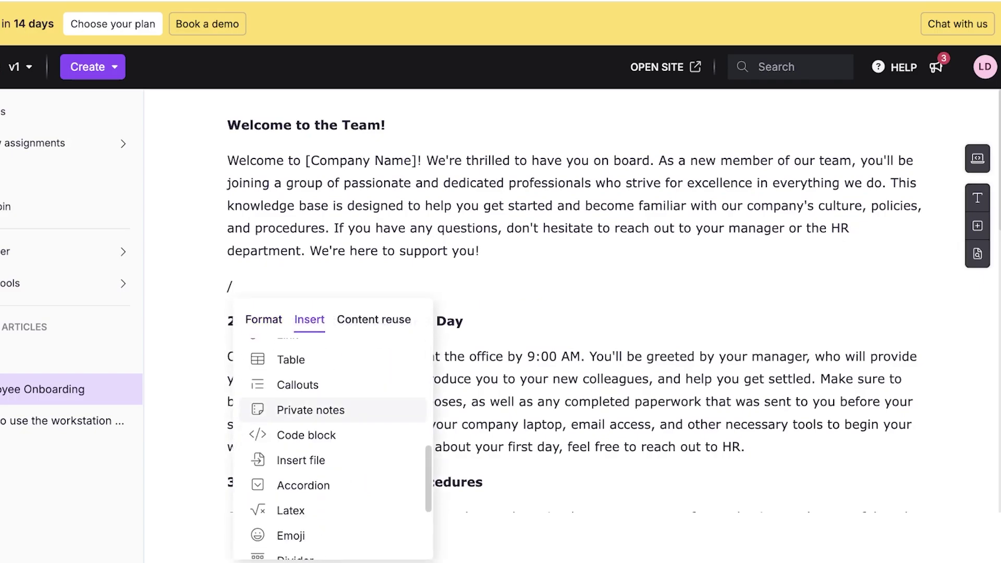
scroll(333, 423, up, 1)
scroll(334, 423, down, 1)
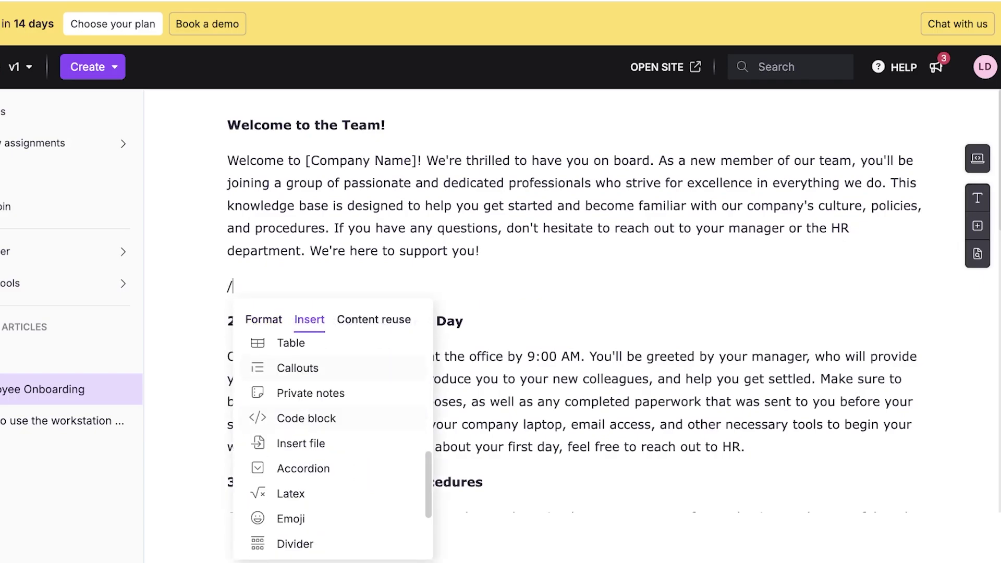
scroll(334, 477, down, 1)
click(295, 512)
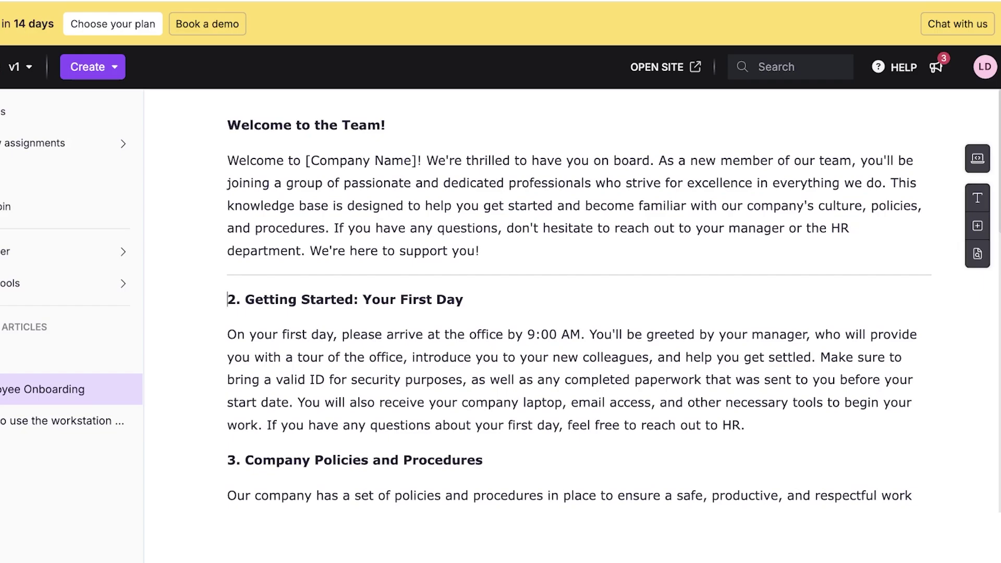
Insert a three-by-three table below the paragraph of section 3, Company Policies and Procedures.
scroll(573, 312, down, 15)
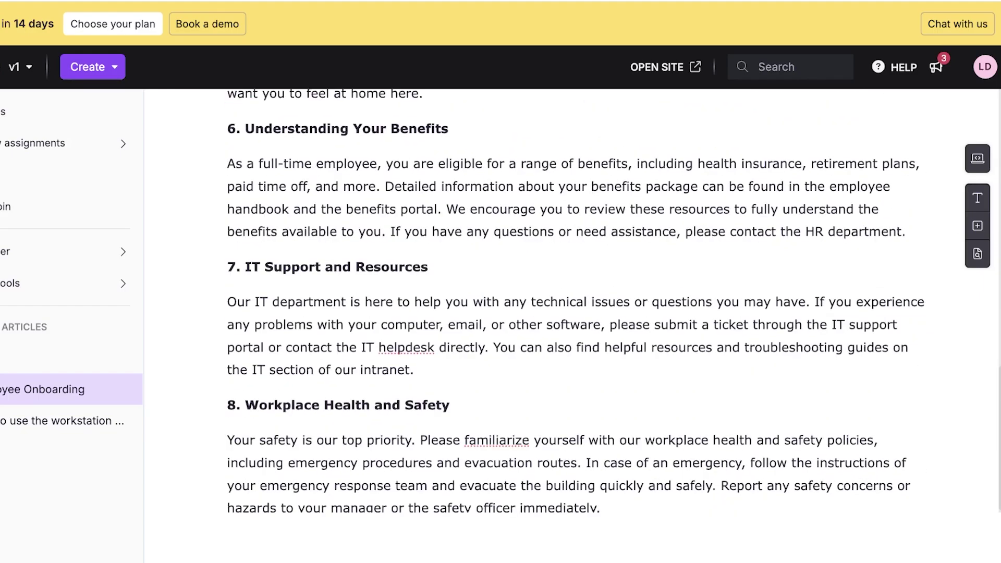
scroll(573, 313, up, 15)
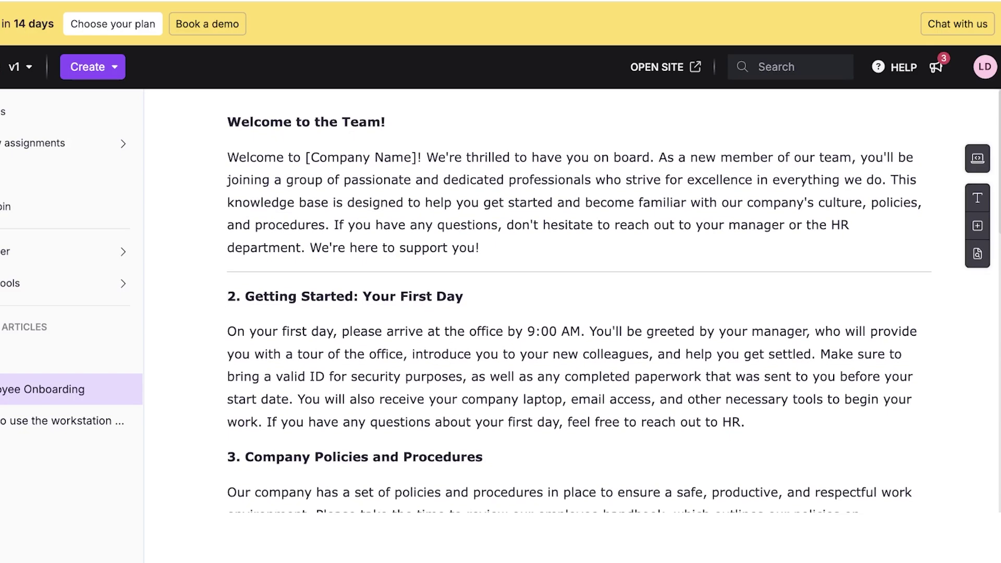
scroll(574, 312, down, 2)
scroll(573, 313, down, 1)
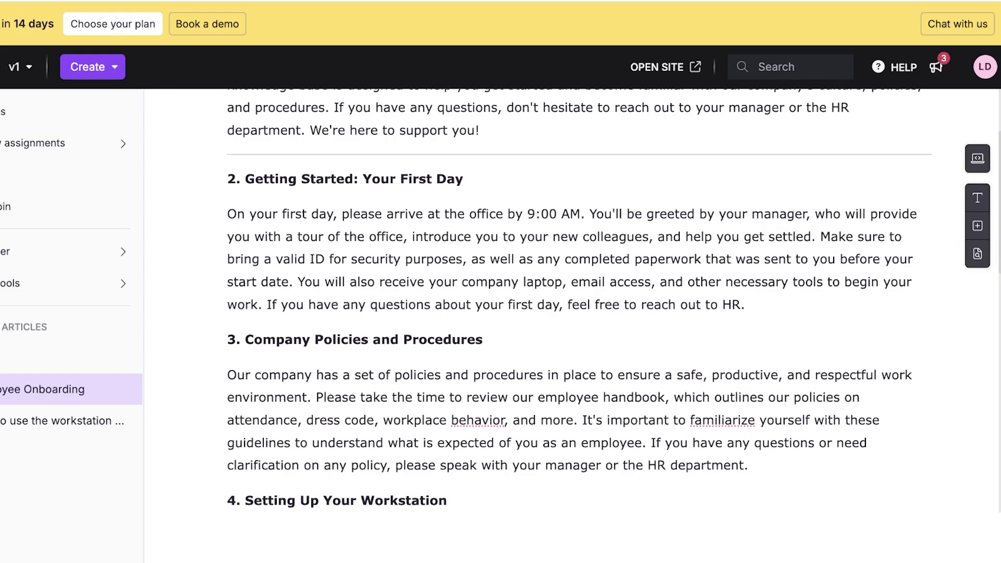
scroll(574, 313, down, 5)
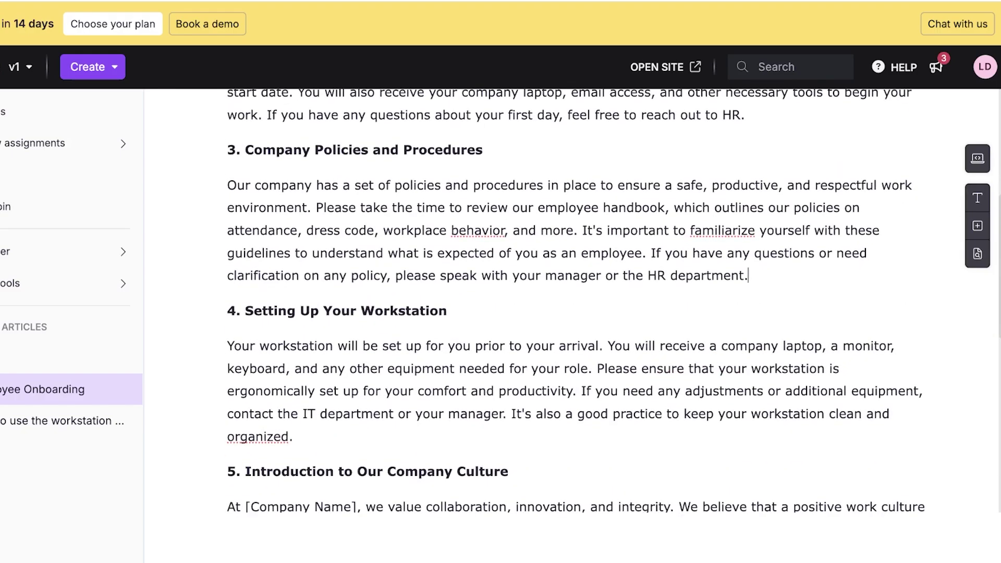
key(Return)
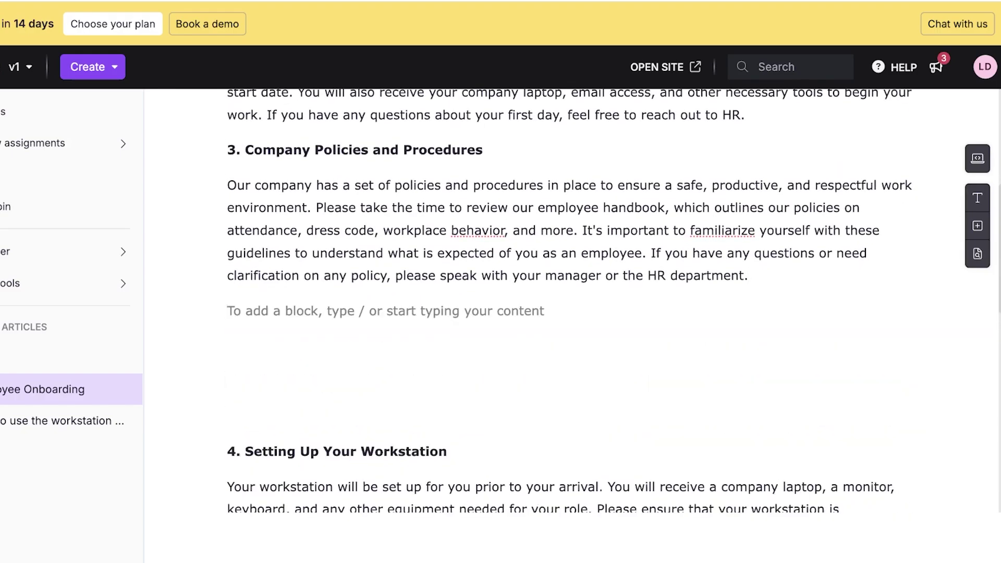
text(/)
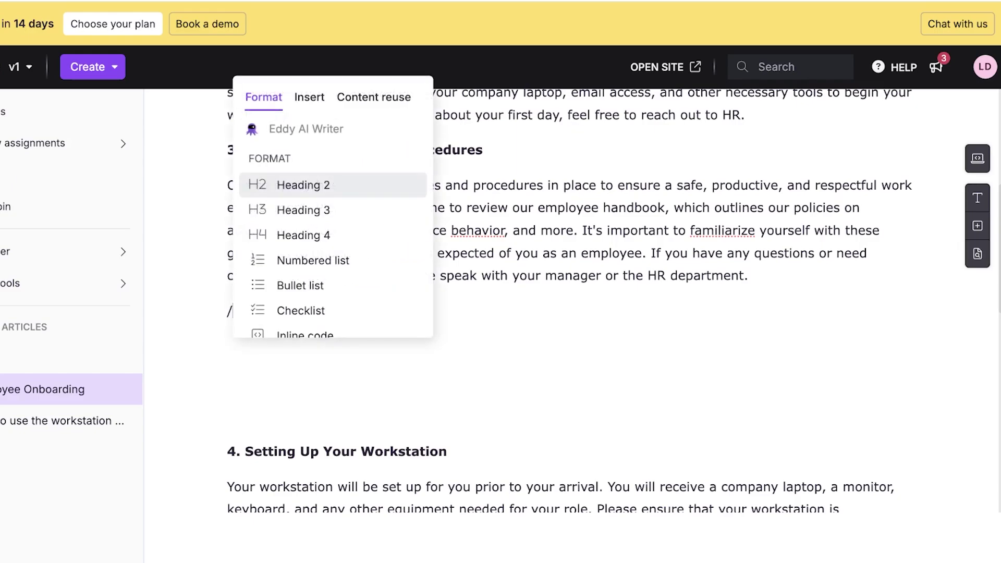
text(ta)
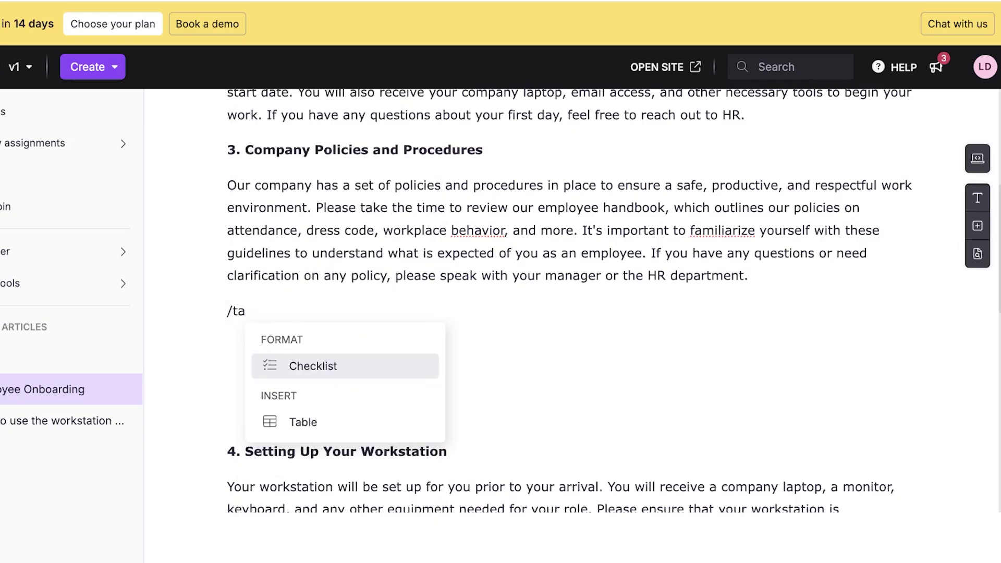
key(Down)
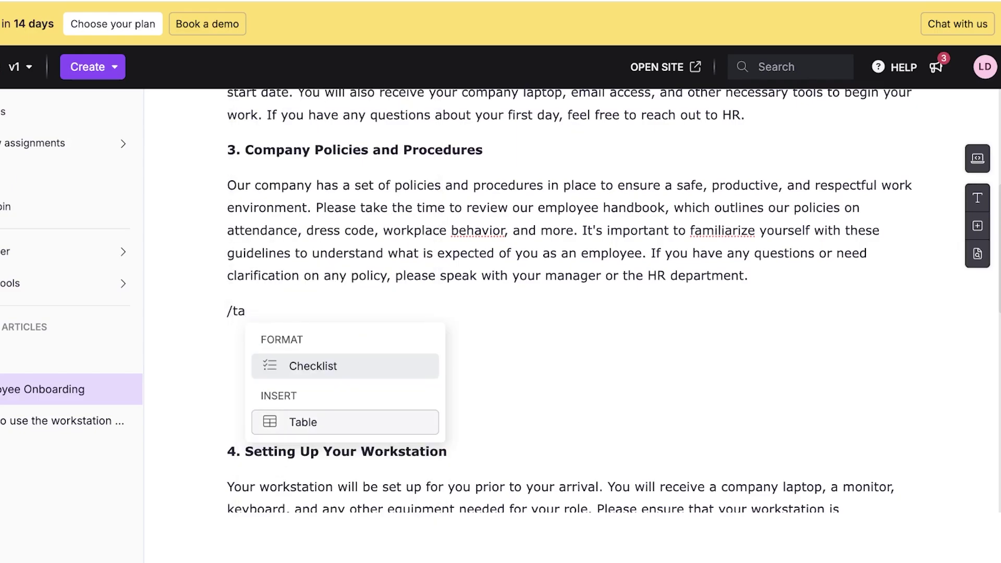
key(Return)
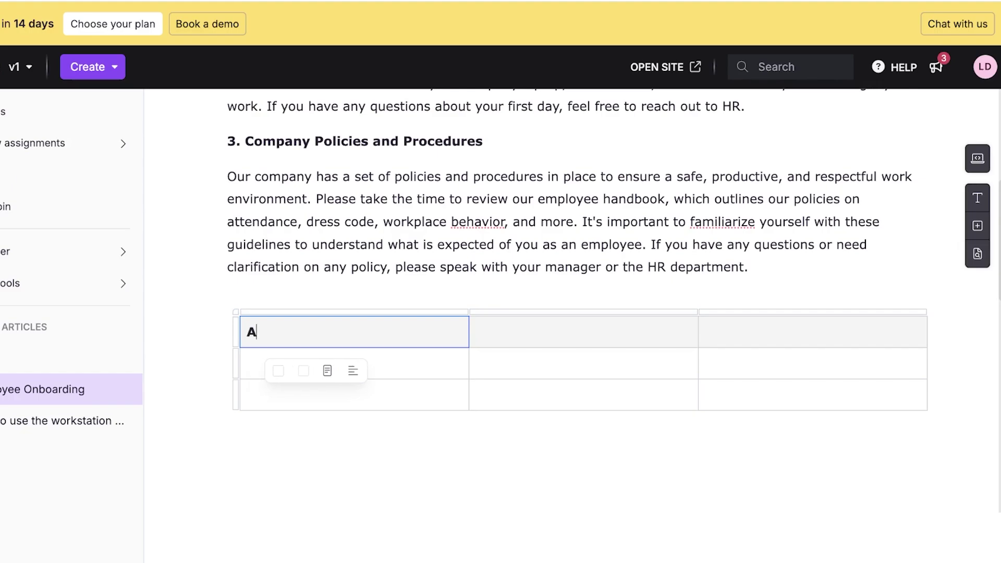
Fill the table's header row with "Table Arrangements", "Yes" and "No".
text(Table Arrangements)
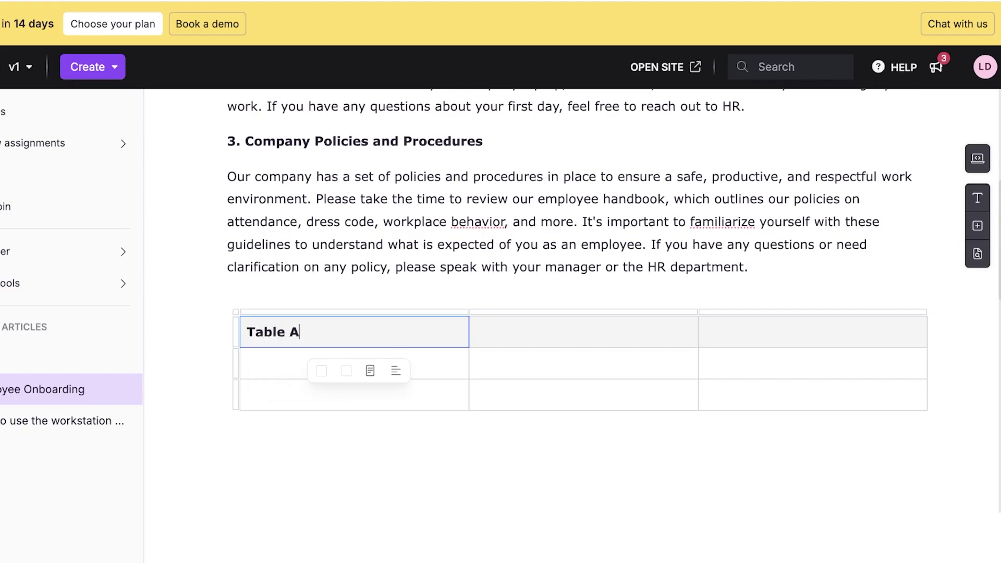
key(Tab)
text(Yes)
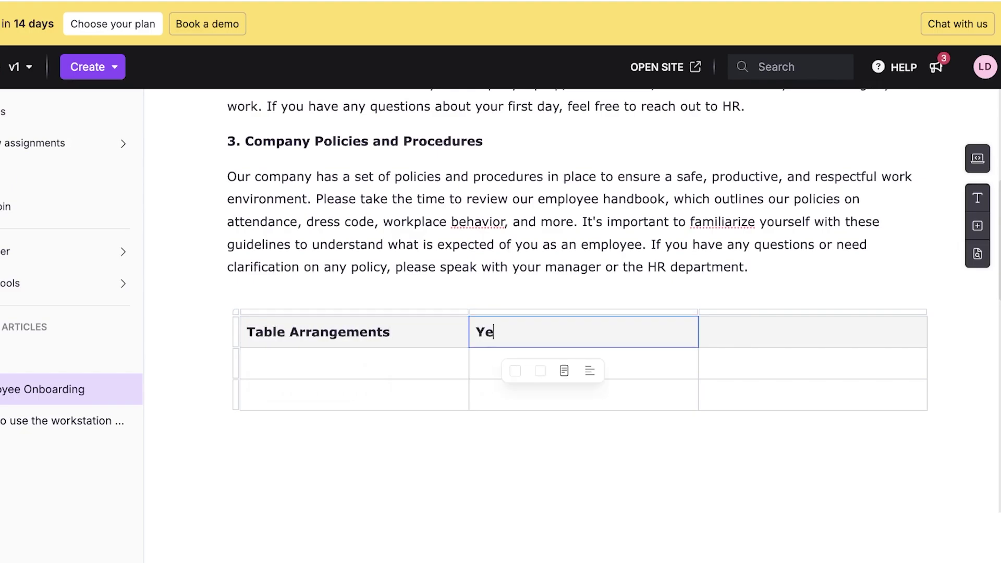
key(Tab)
text(No)
key(Tab)
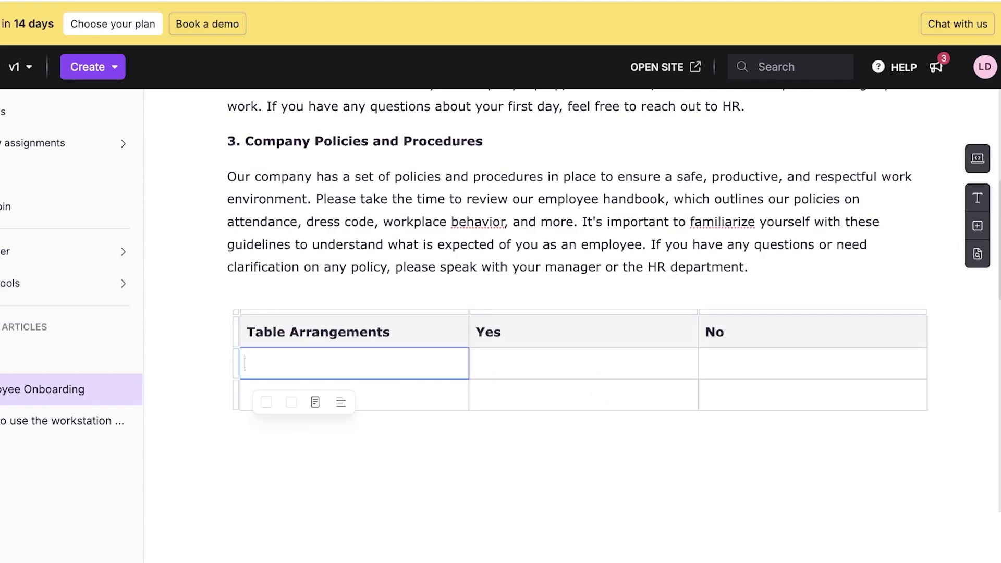
Enter "frames" under Yes and "posters" under No in the table's second row.
click(583, 363)
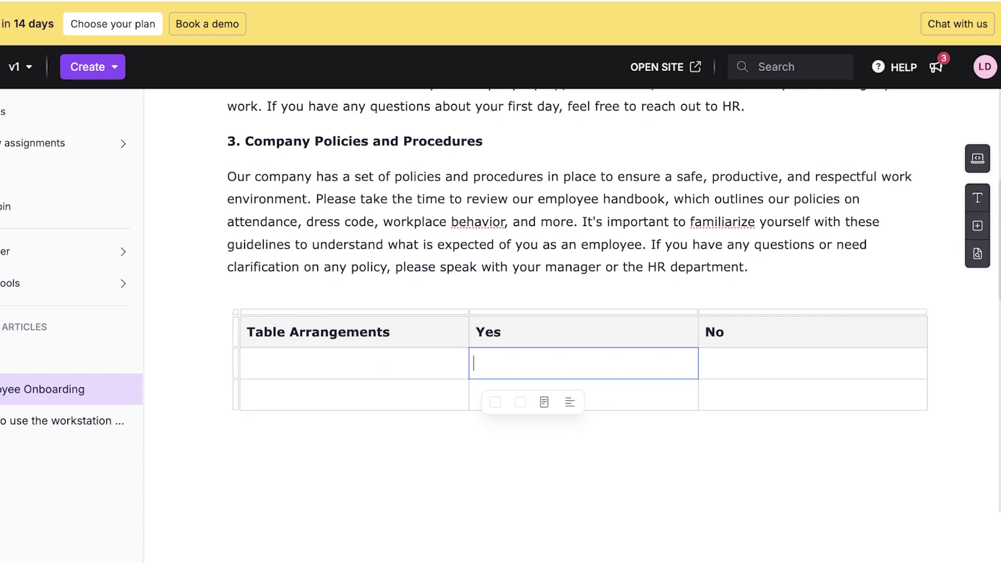
drag(354, 363, 354, 394)
click(582, 391)
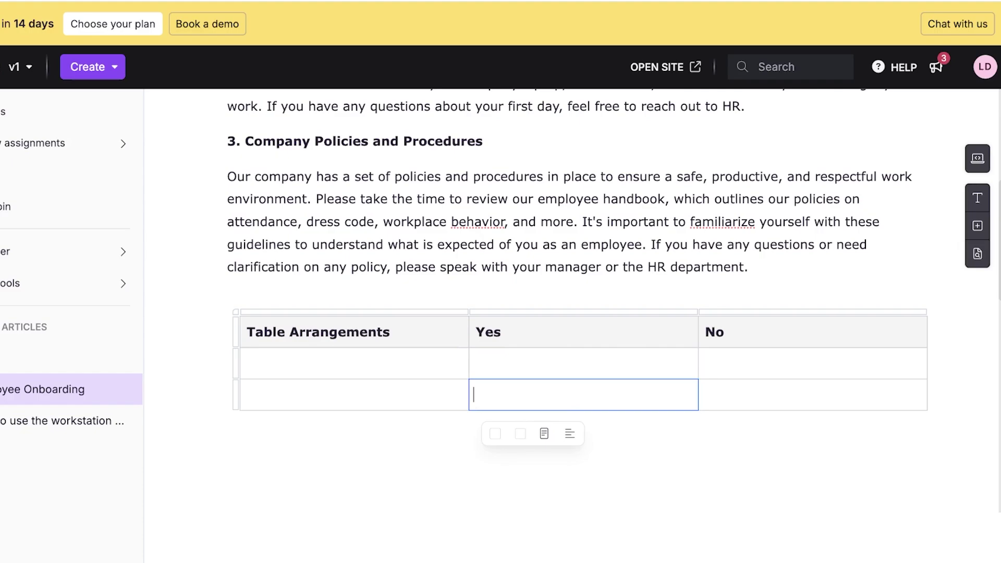
click(583, 363)
text(frames)
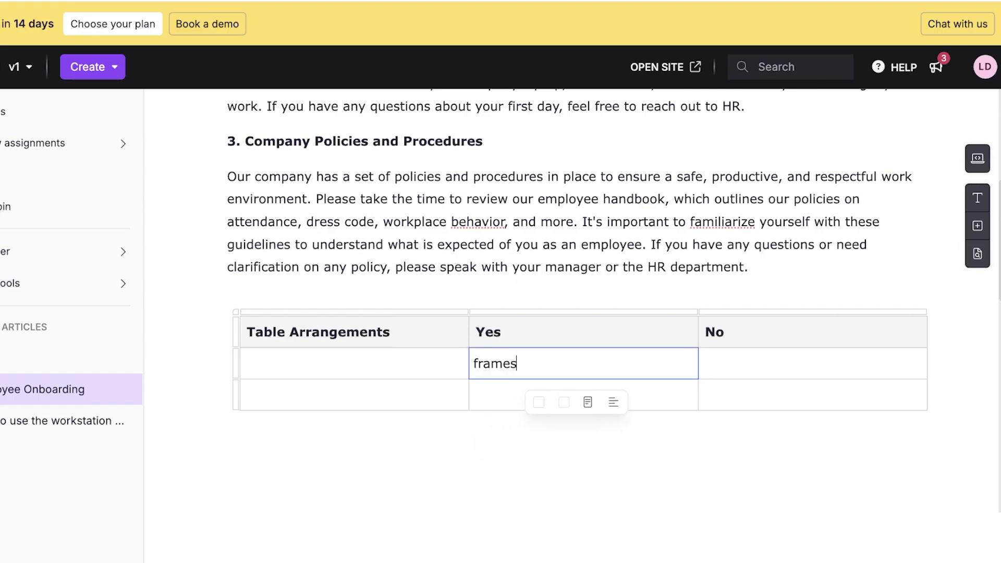
key(Tab)
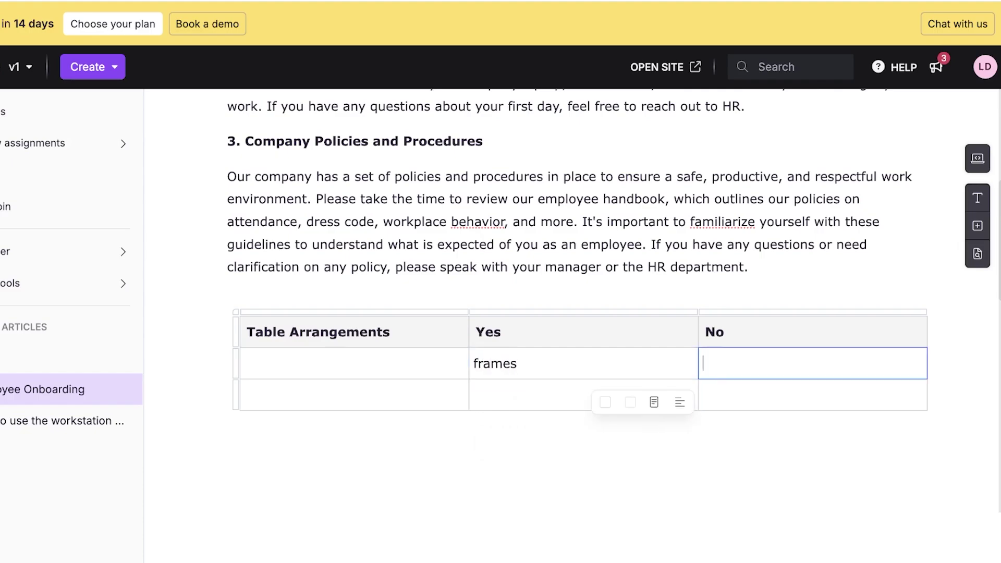
text(posters)
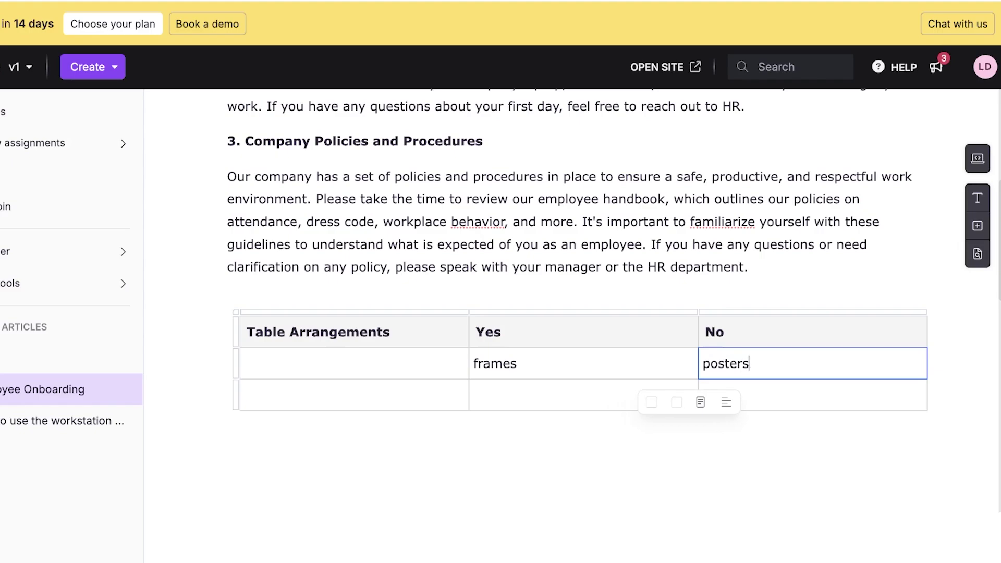
click(503, 332)
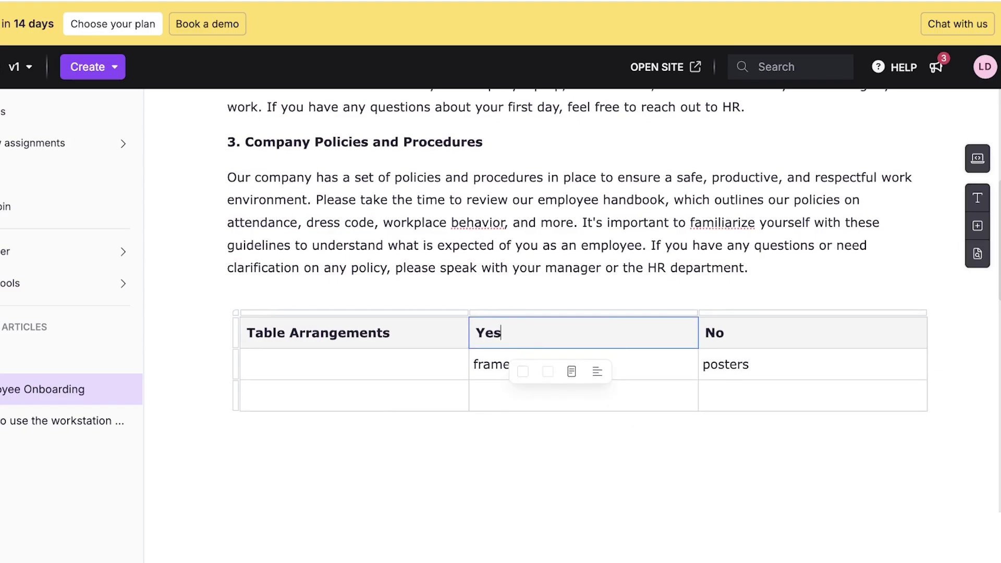
Switch to the Nike Get Help page and examine how its Quick Assists topics are grouped into categories.
scroll(578, 313, up, 3)
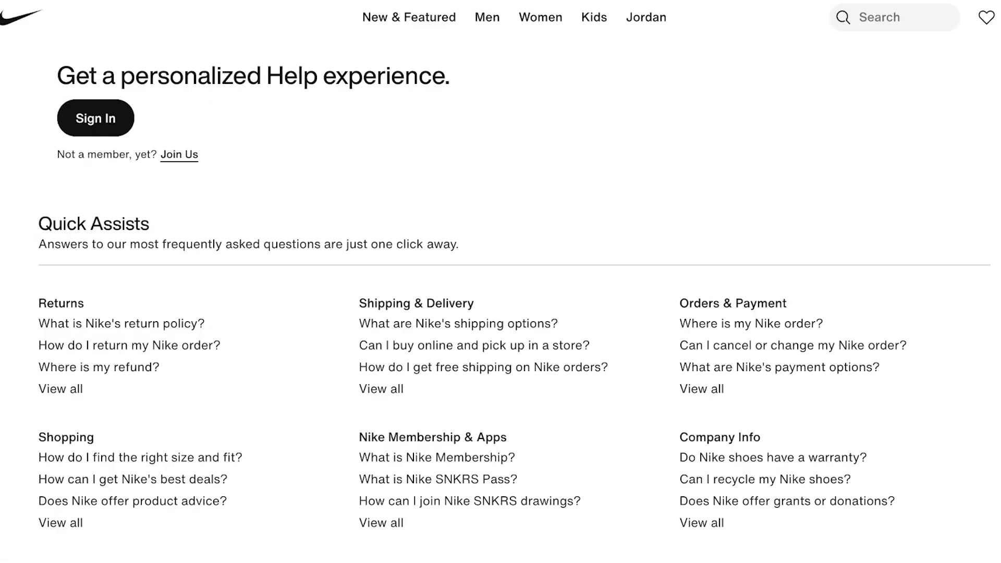
scroll(501, 282, up, 4)
scroll(500, 281, down, 3)
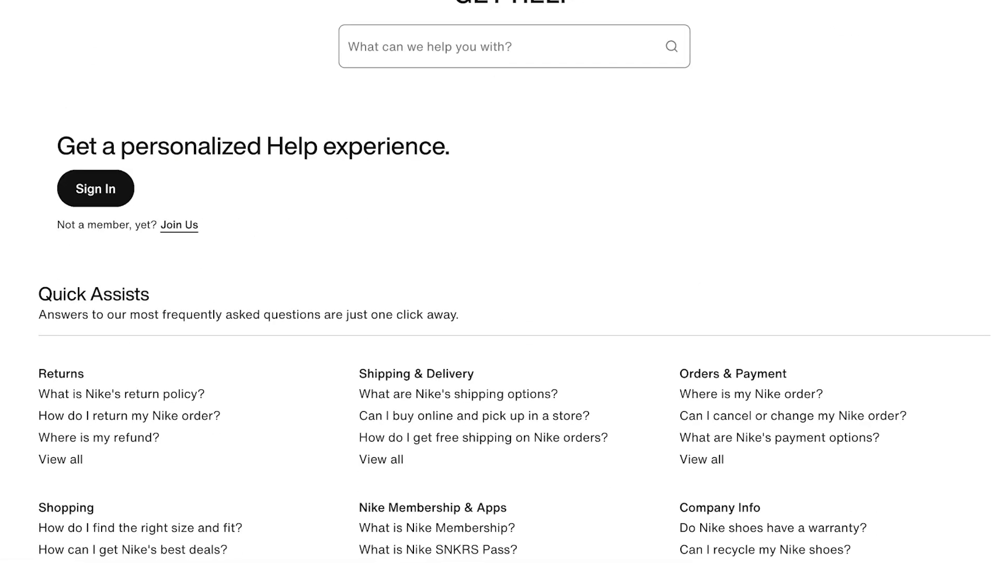
scroll(500, 281, down, 7)
scroll(500, 282, up, 10)
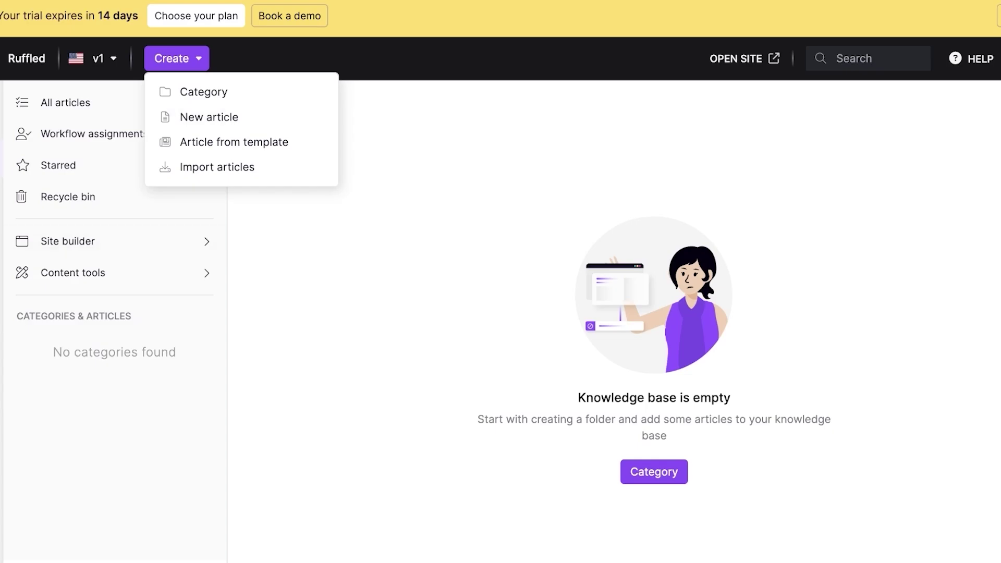
In Document360, start a new category and try the Index, Page and GitHub types, leaving the extensions page that GitHub leads to.
click(203, 91)
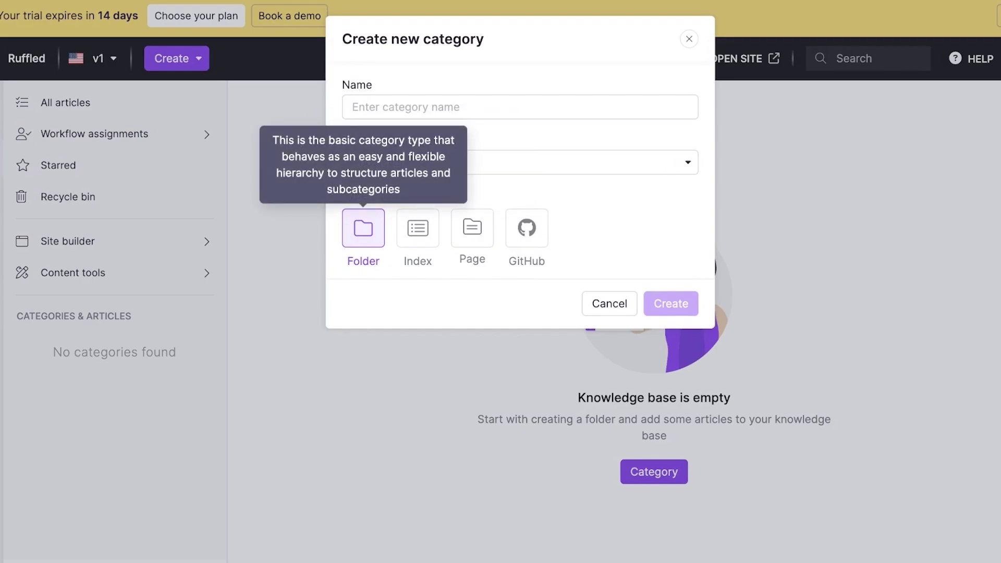
click(418, 229)
click(472, 228)
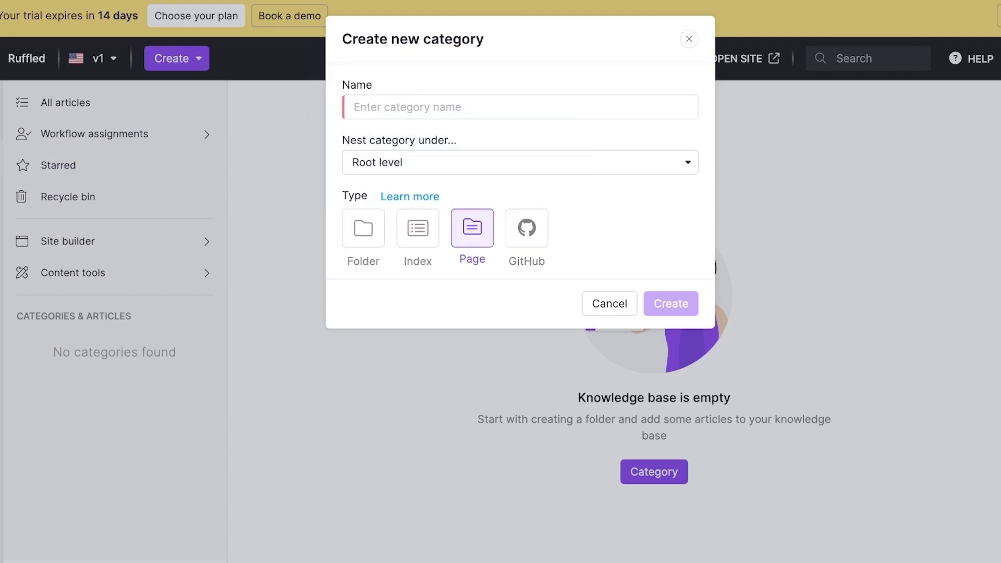
click(526, 229)
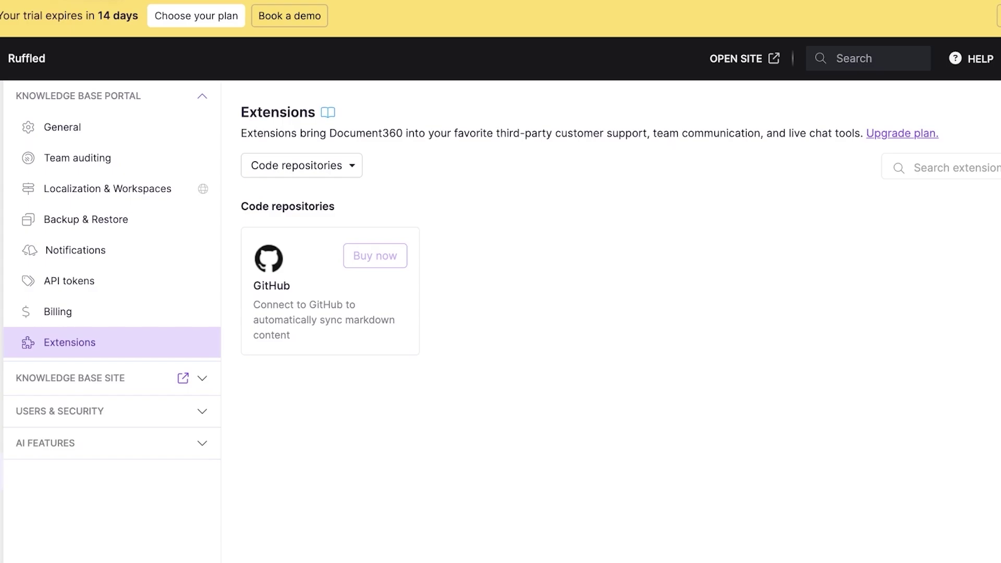
click(1, 158)
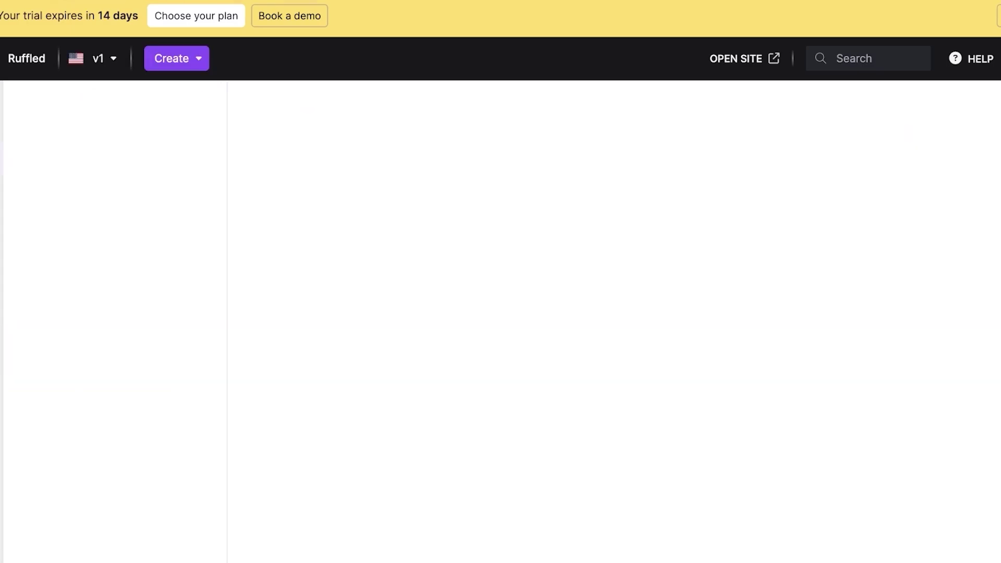
Create a root-level category named "Returns" with the Folder type.
click(177, 59)
click(203, 92)
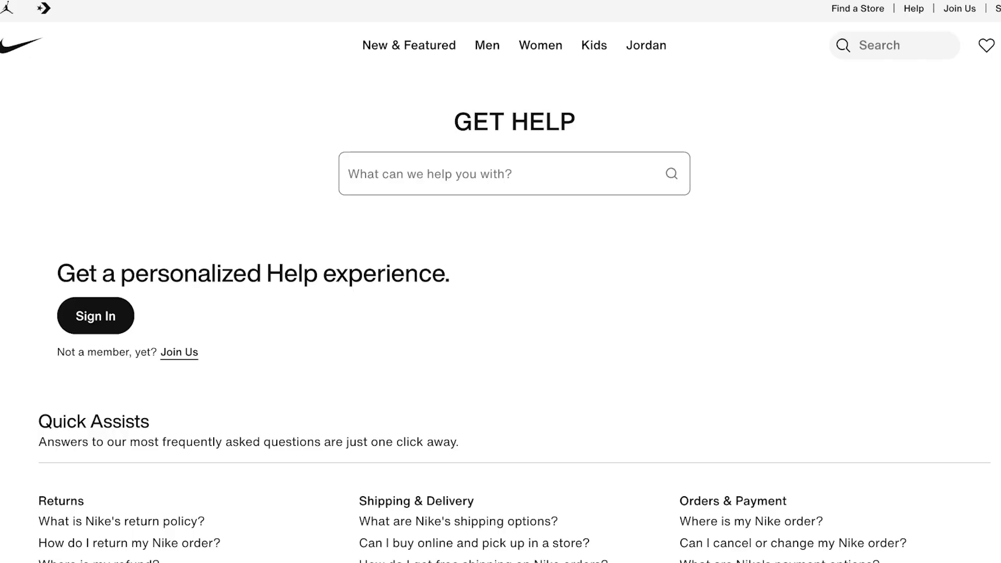
scroll(500, 281, down, 1)
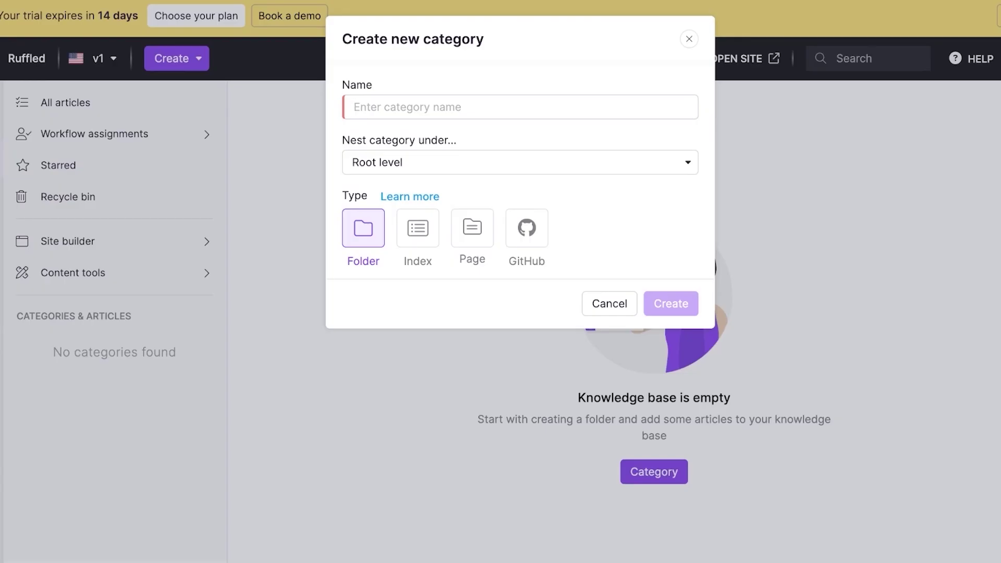
text(Retu)
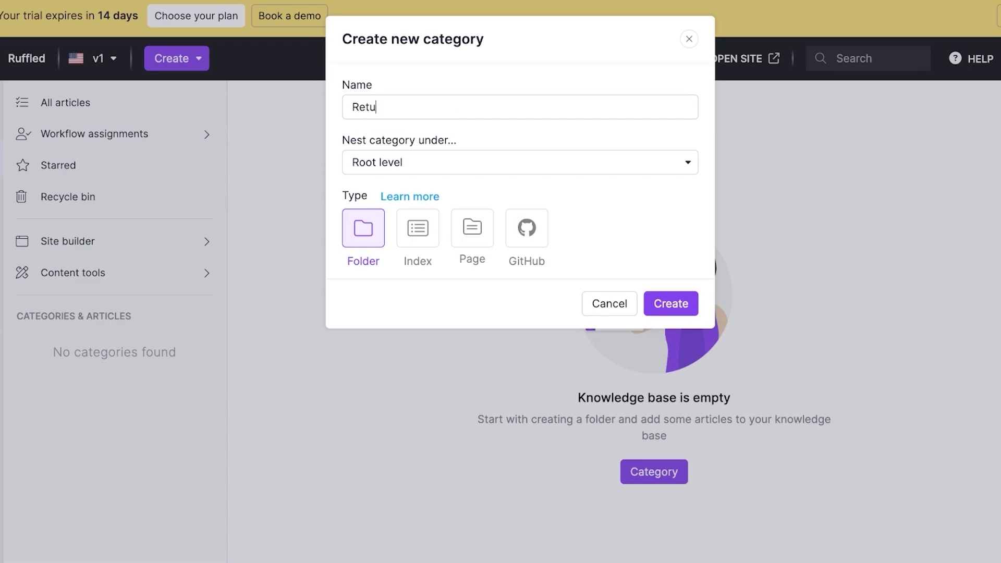
text(rns)
key(Tab)
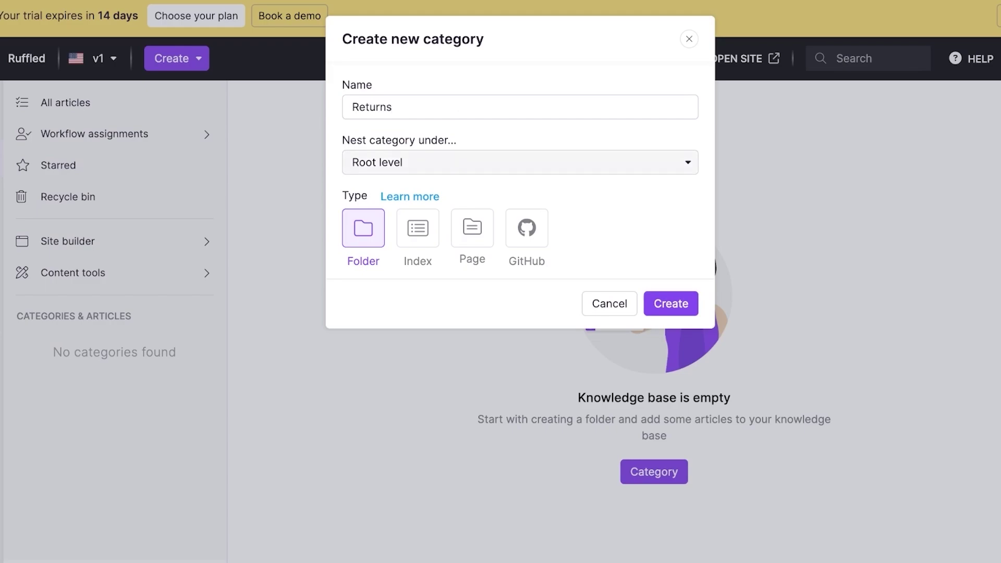
click(520, 162)
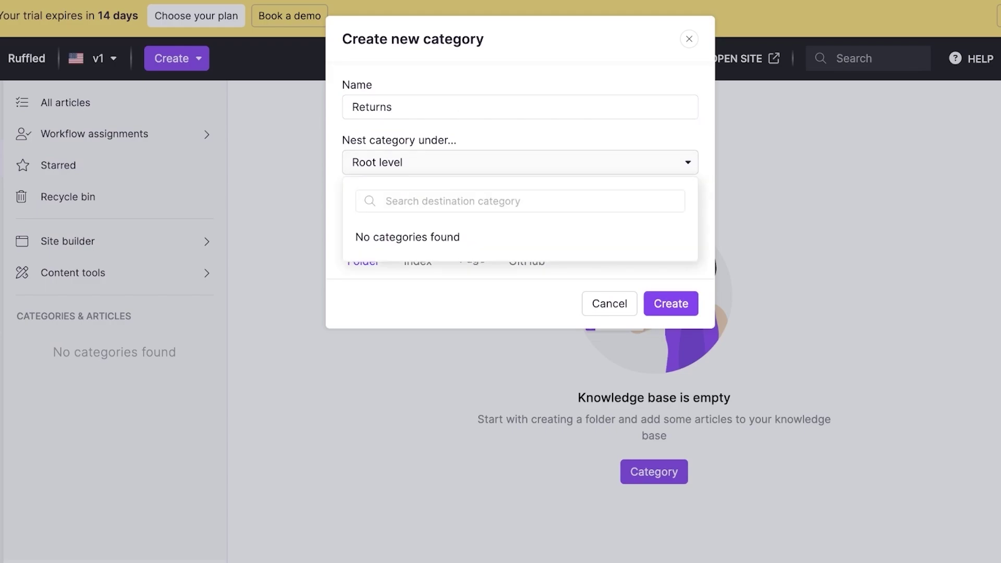
key(Escape)
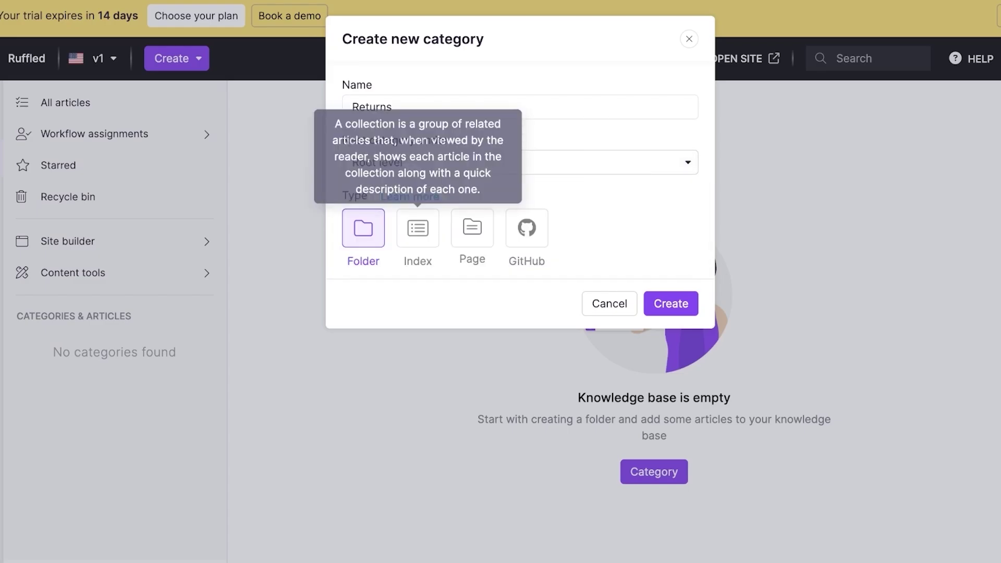
mouse_move(363, 228)
key(Return)
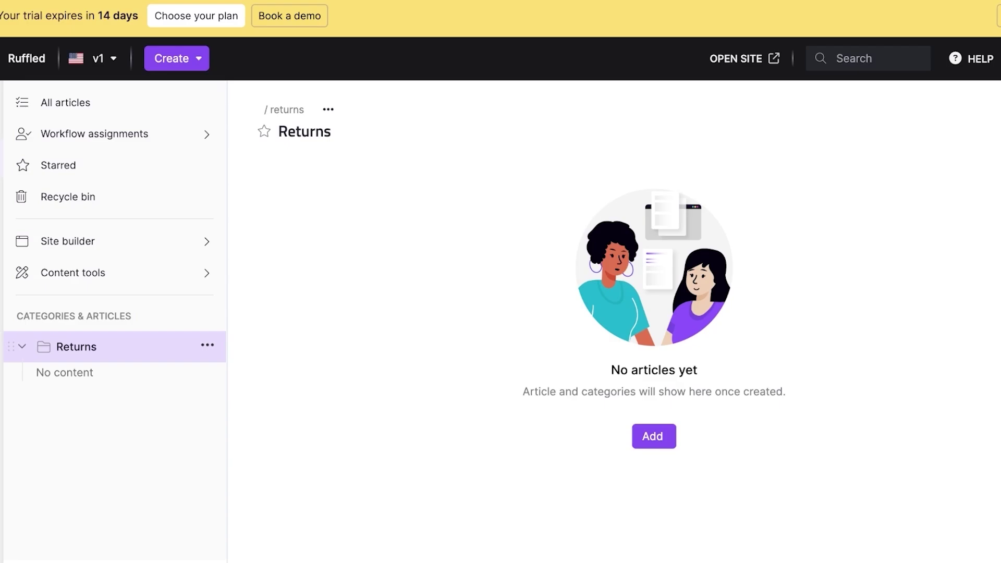
Add a new article named "How to issue a return" to the Returns category.
click(653, 436)
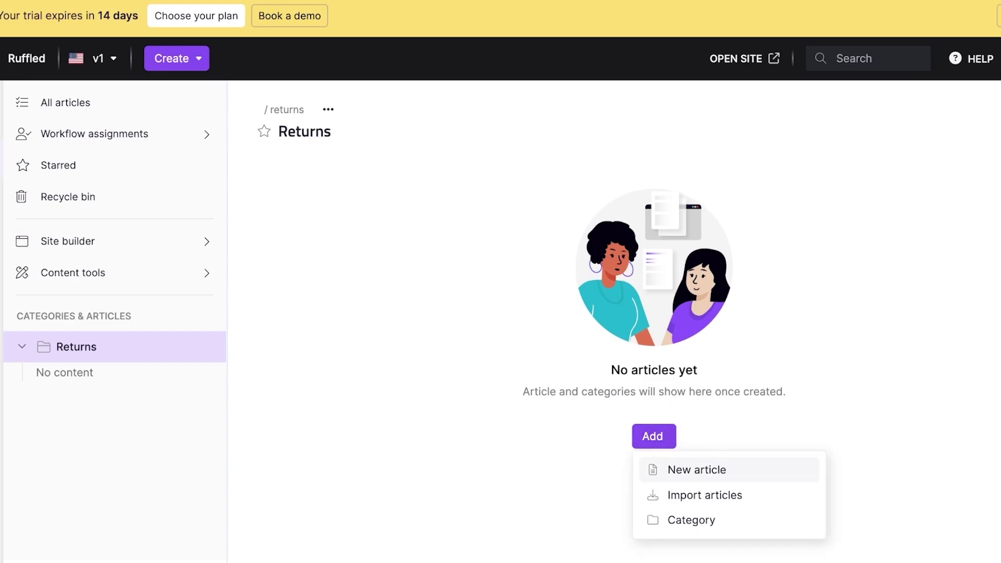
click(696, 469)
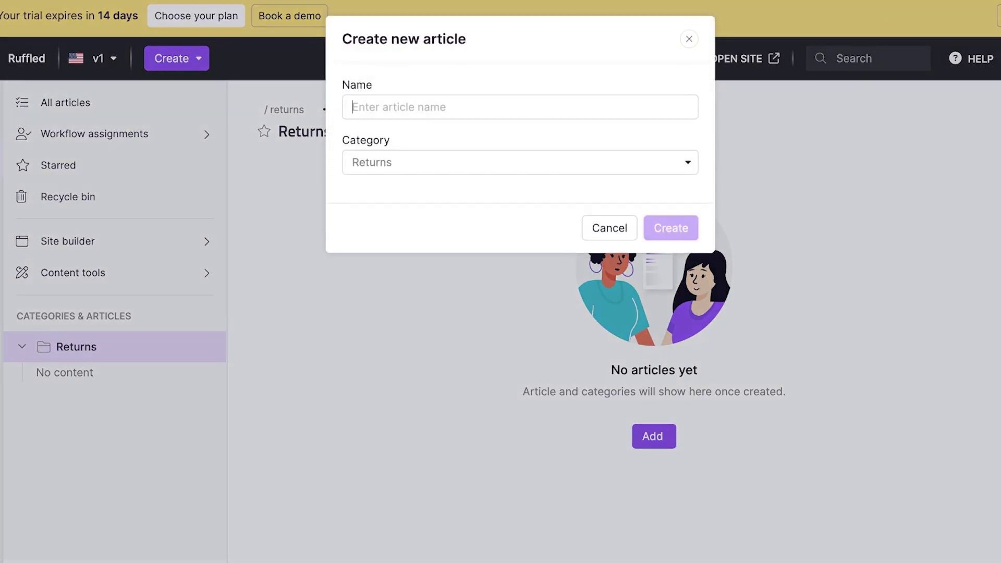
text(How to iss)
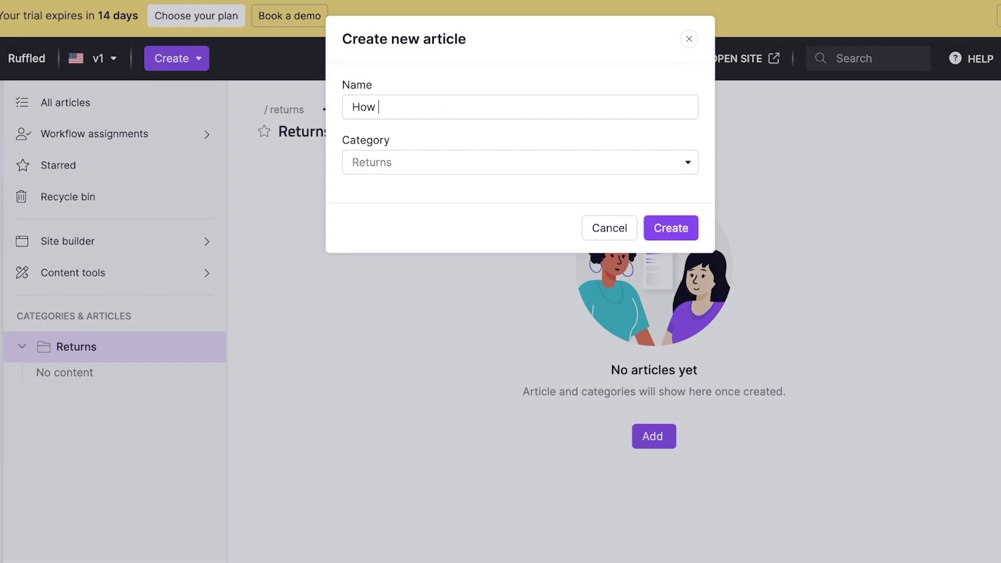
text(ue a return)
key(Return)
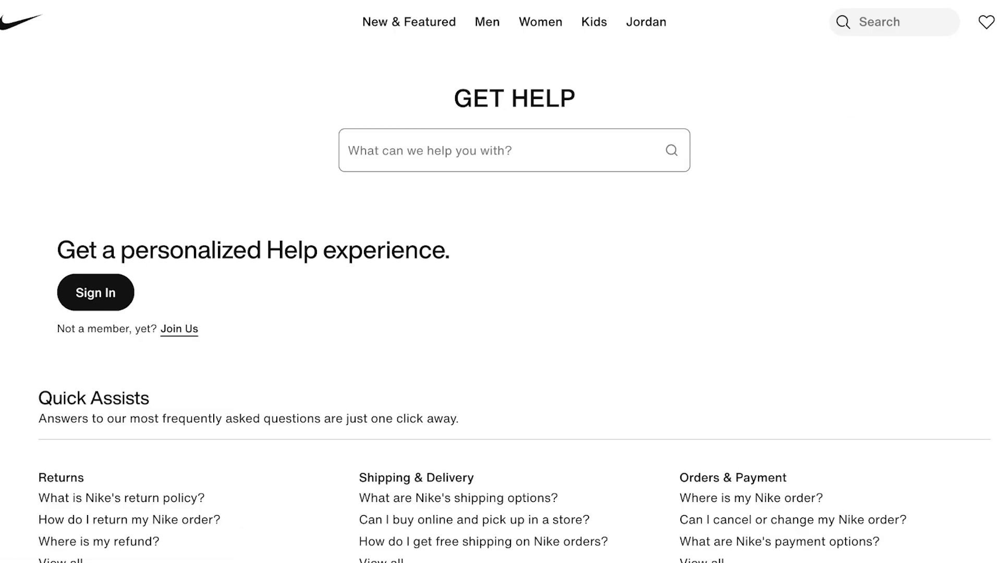
Copy the text from "give you 60 days" through "you'll" on Nike's return policy page into the Document360 article.
click(121, 498)
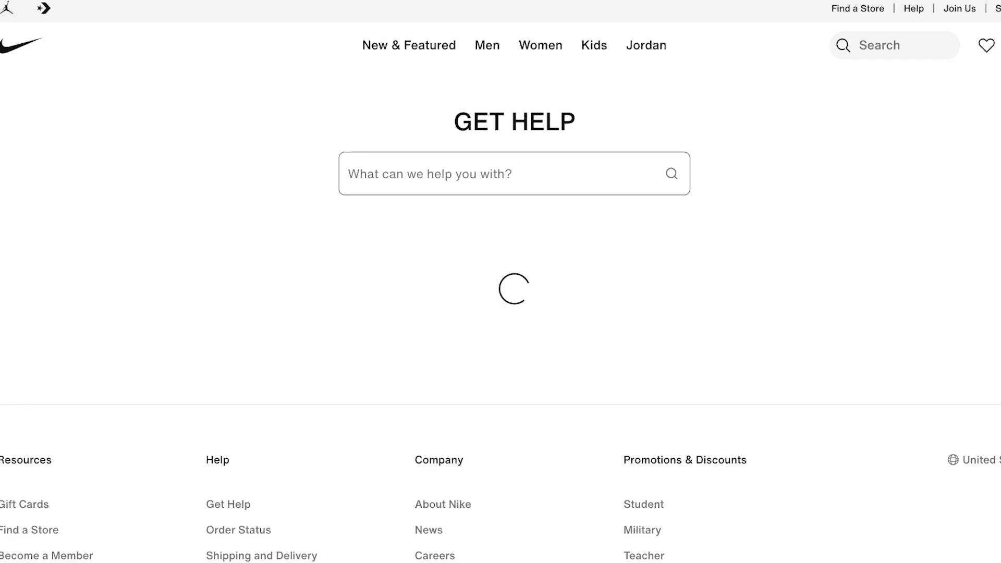
scroll(500, 282, down, 3)
scroll(99, 352, down, 4)
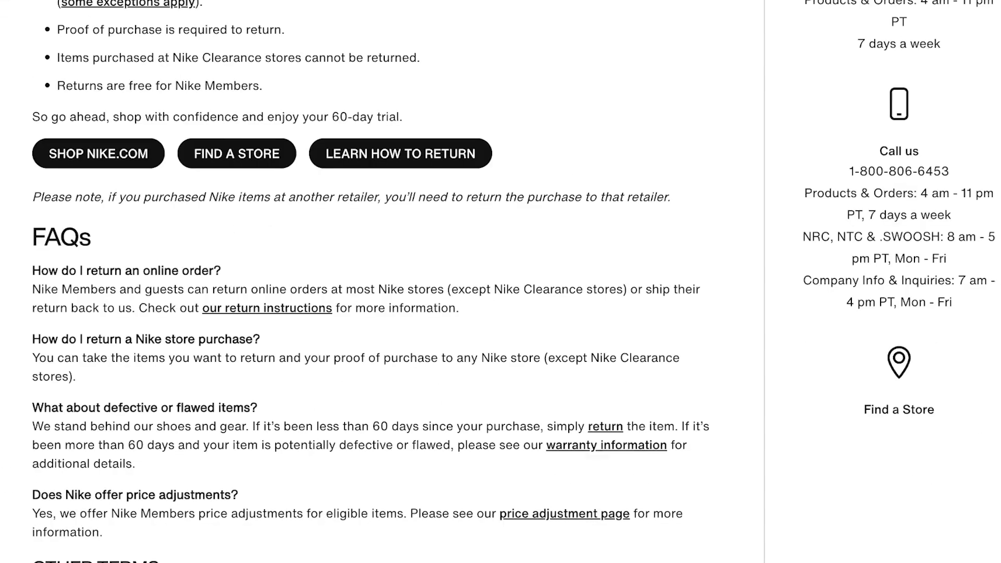
drag(51, 132, 415, 408)
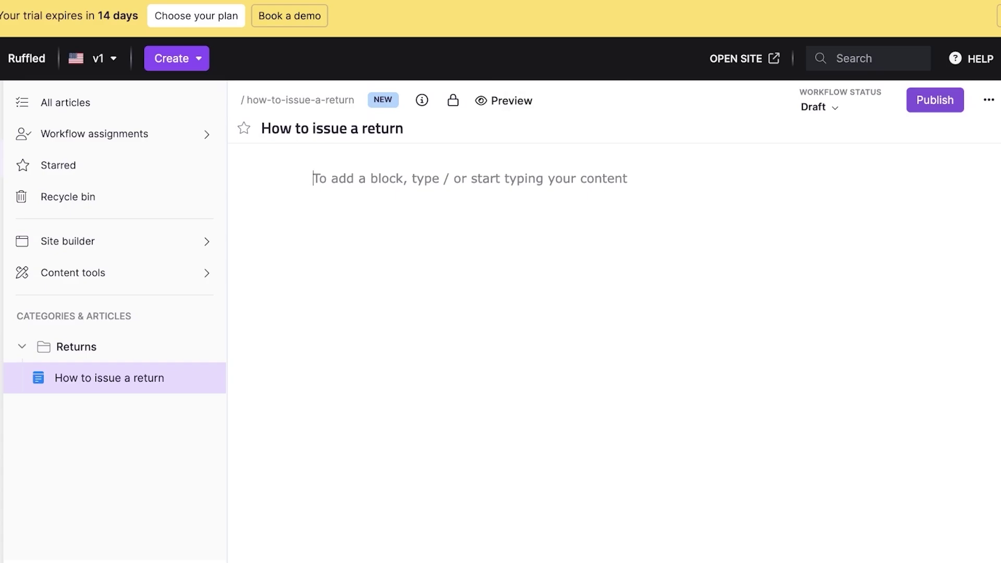
text(give you 60 days to try out your Nike purchase to make sure it works for you. Here’s what you need to know: You can return most items for any reason within 60 days of an online order delivery or Nike store purchase (some exceptions apply). Proof of purchase is required to return. Items purchased at Nike Clearance stores cannot be returned. Returns are free for Nike Members. So go ahead, shop with confidence and enjoy your 60-day trial. SHOP NIKE.COM	FIND A STORE	LEARN HOW TO RETURN Please note, if you purchased Nike items at another retailer, you’ll)
Publish the "How to issue a return" article without a comment and review its published content.
click(935, 100)
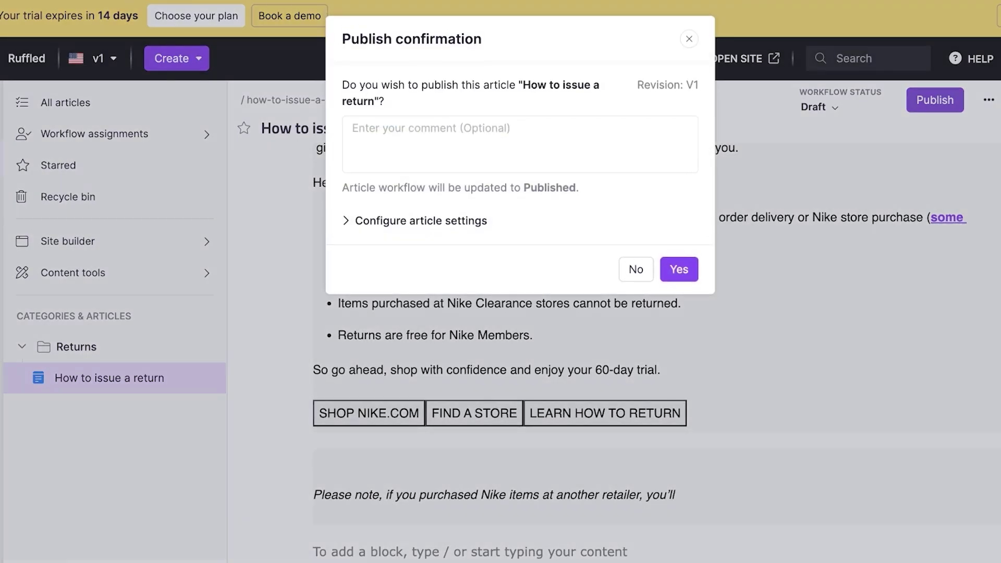
click(679, 269)
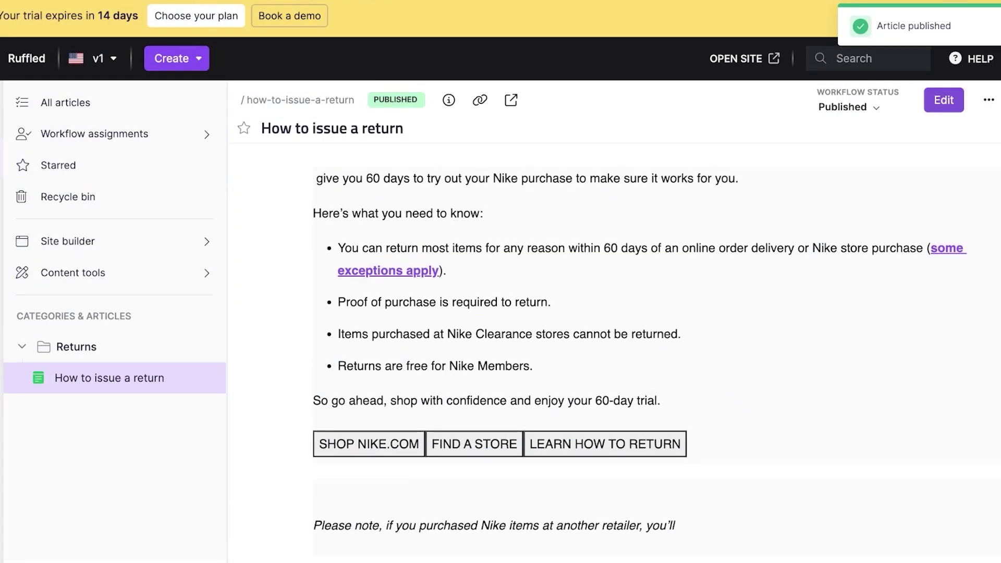
scroll(640, 337, down, 1)
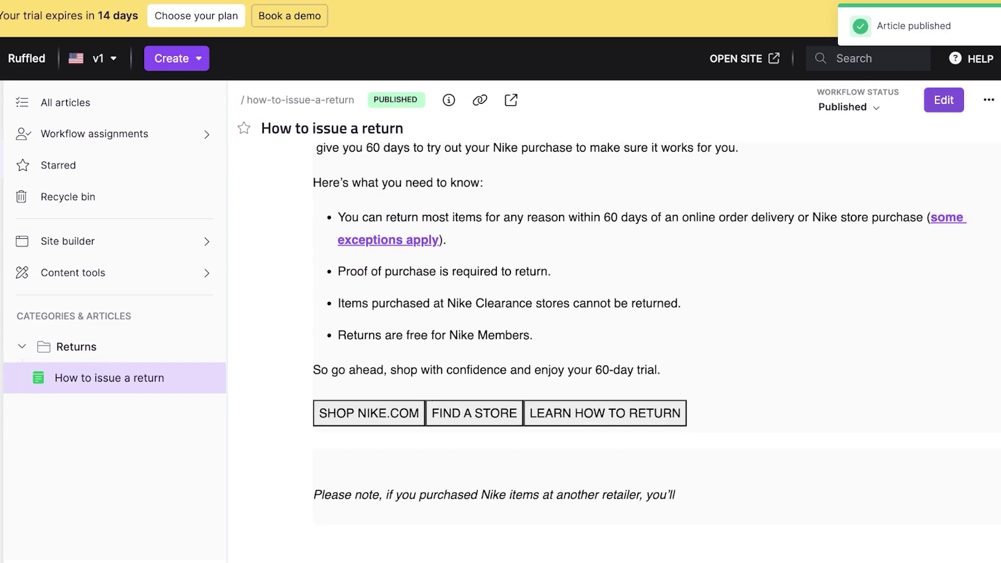
scroll(604, 338, up, 1)
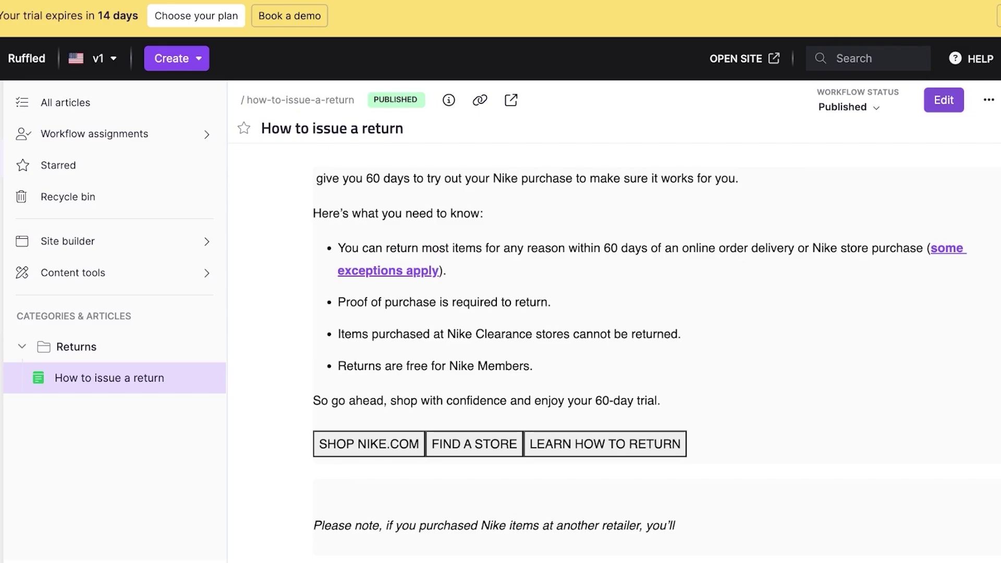
scroll(640, 337, down, 1)
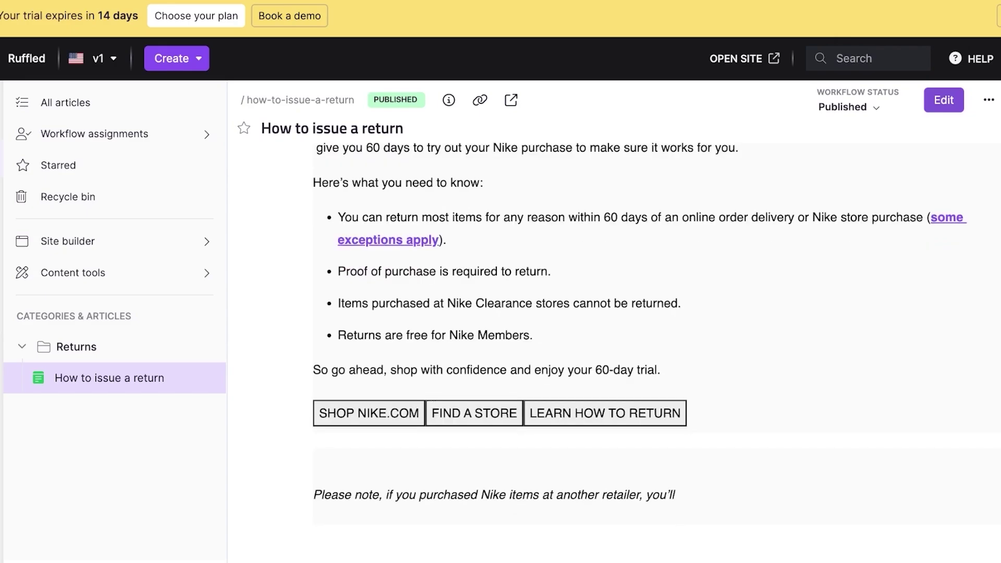
scroll(640, 338, up, 1)
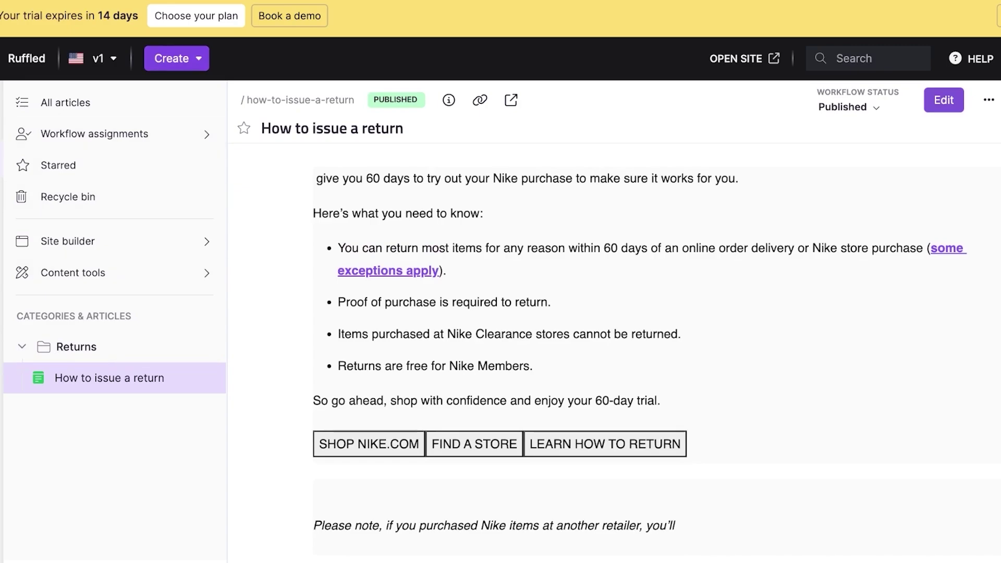
Create a root-level folder category named "Shipping & Delivery".
click(177, 58)
click(203, 92)
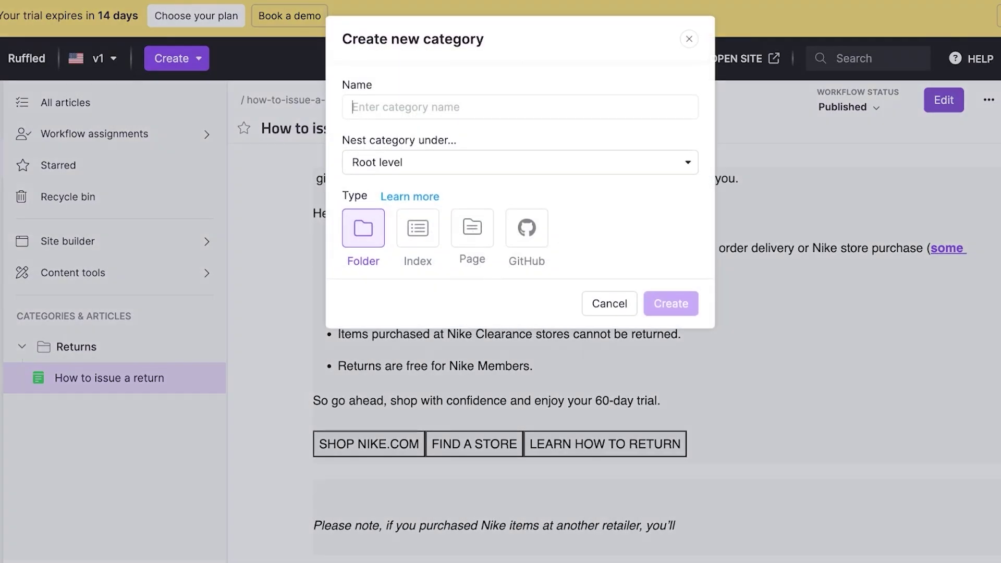
text(S)
key(BackSpace)
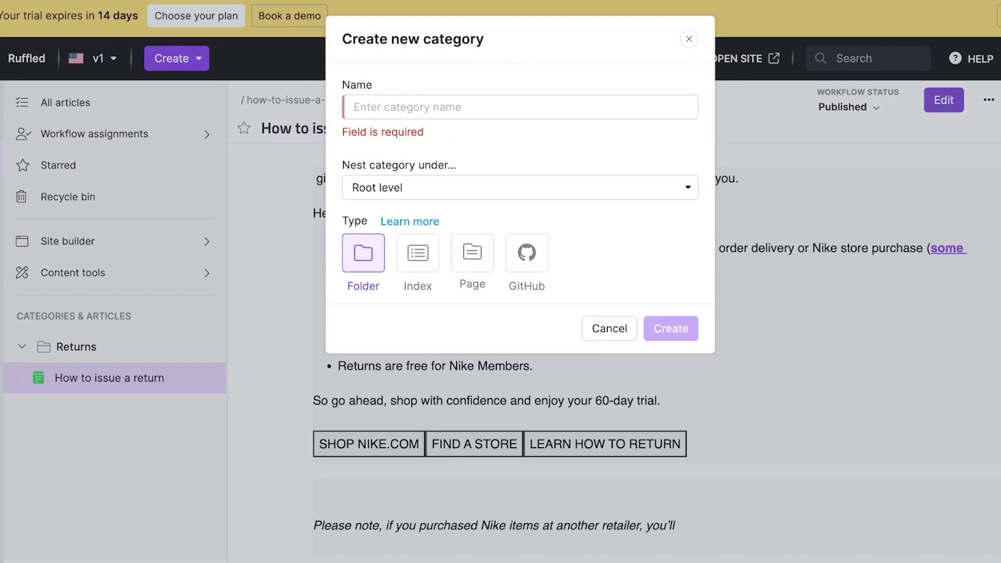
text(Sh)
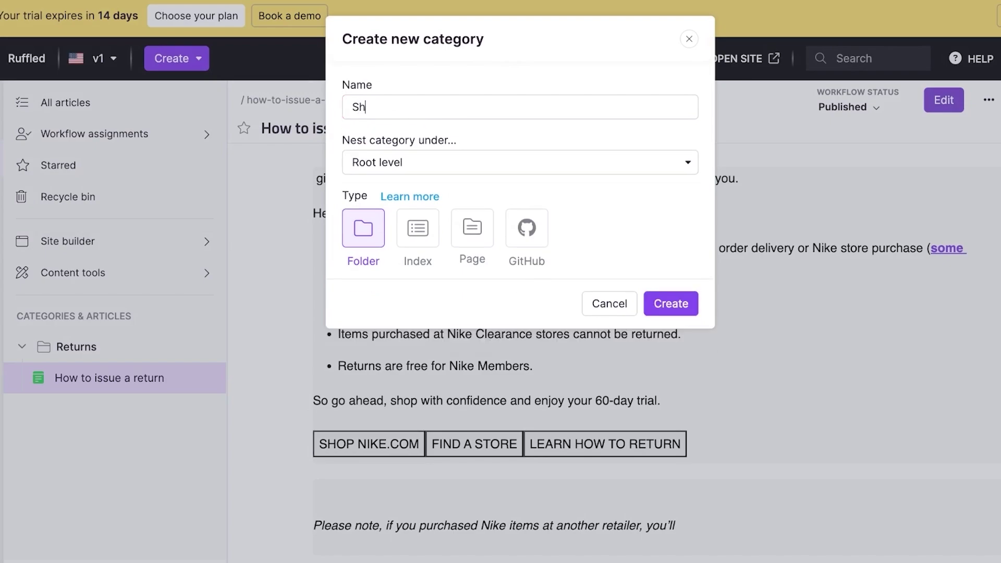
text(ipping & Delivery)
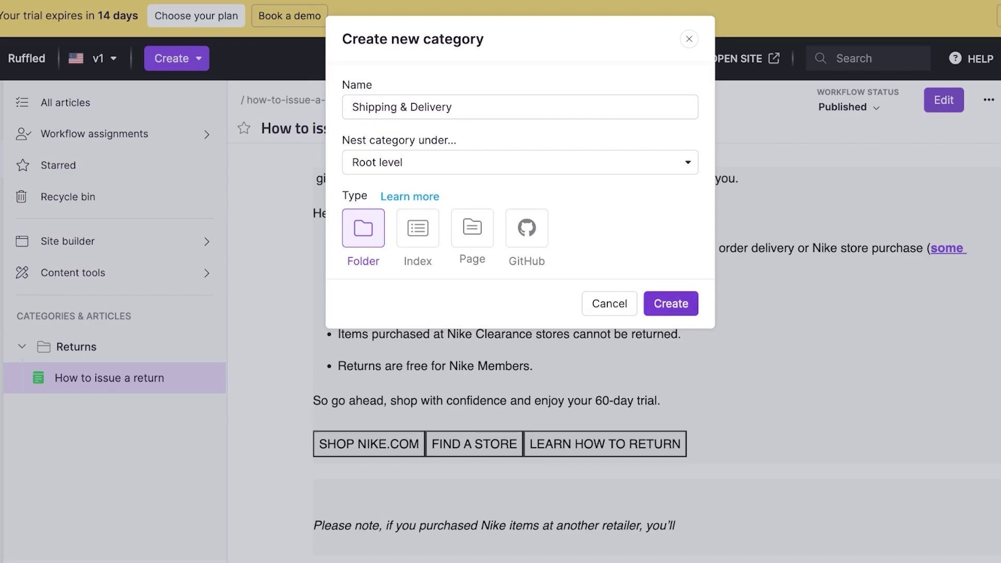
key(Return)
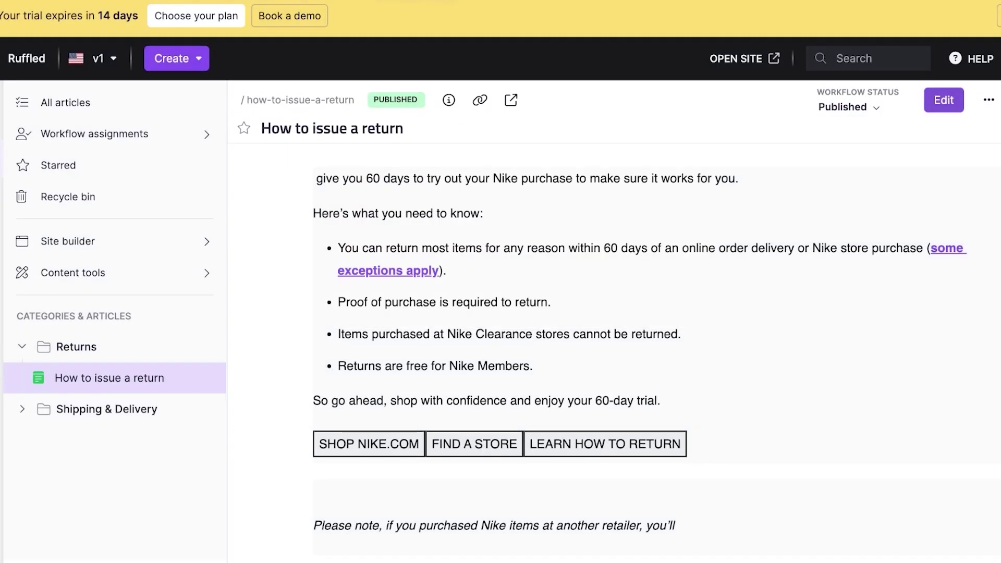
Start a new article inside the Shipping & Delivery category.
click(107, 409)
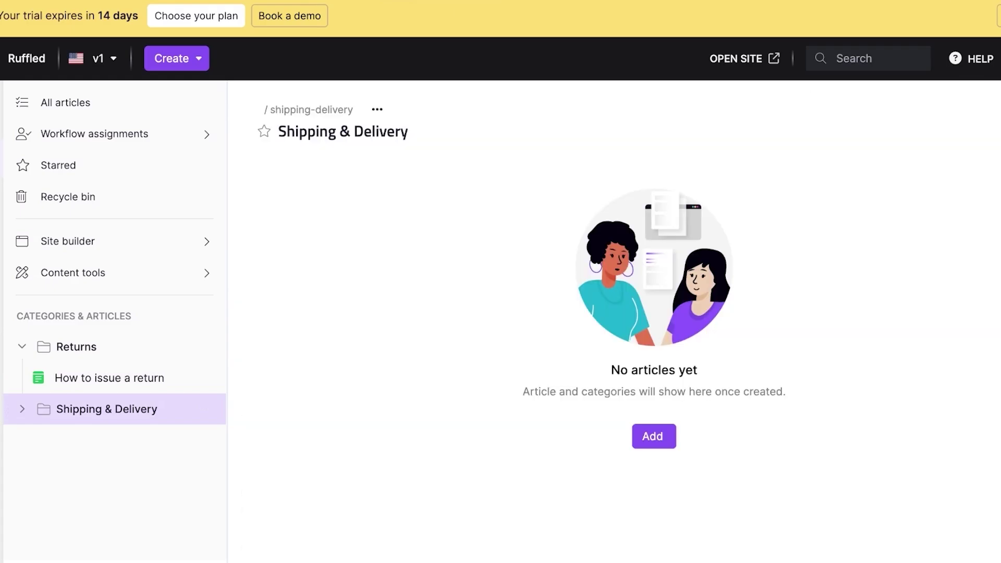
click(653, 436)
click(696, 469)
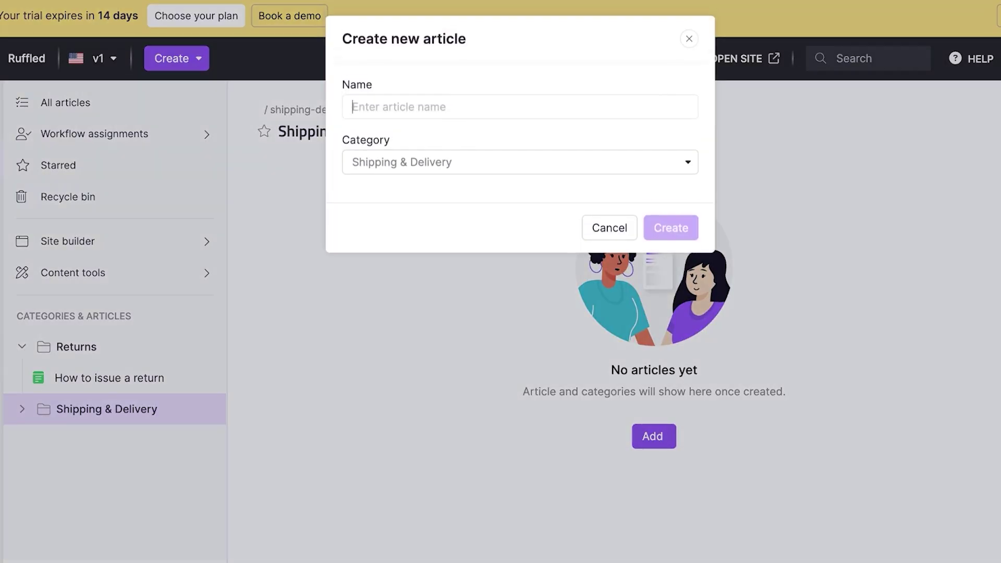
text(Standar)
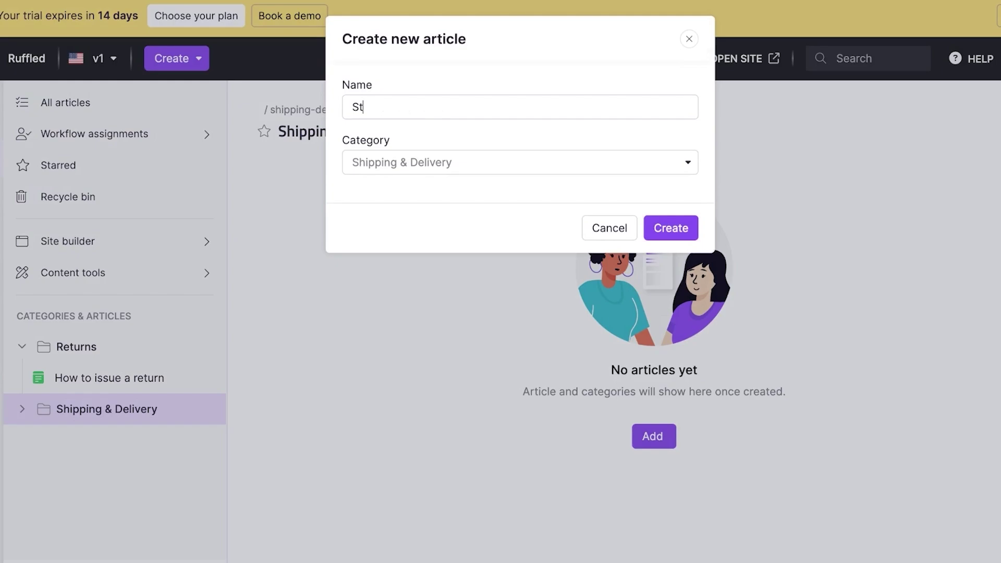
key(BackSpace)
key(BackSpace)
key(BackSpace)
key(BackSpace)
key(BackSpace)
key(BackSpace)
key(BackSpace)
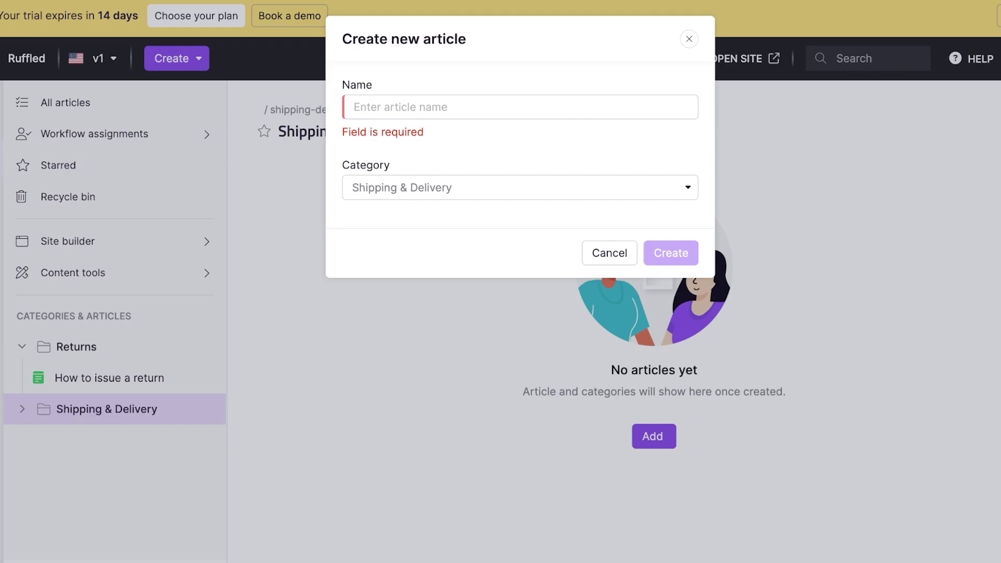
Name the new article "How long does standard shipping take?" and create it.
text(How)
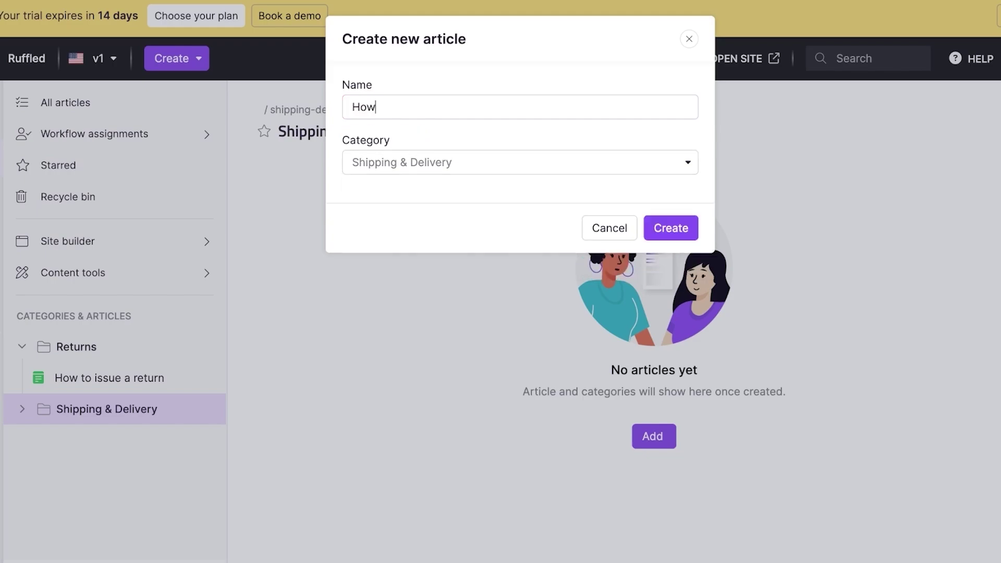
text( long does standard shipping take)
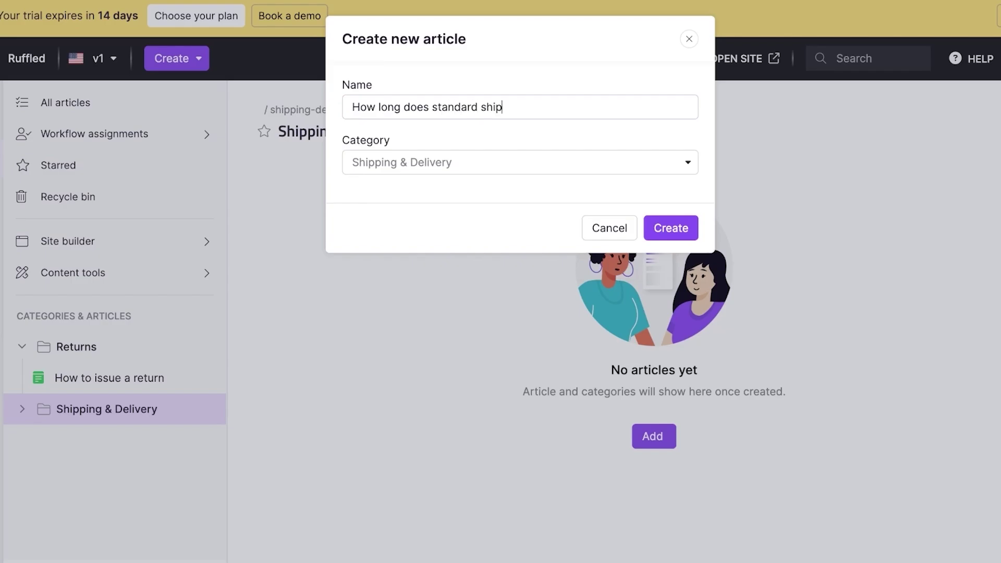
text(?)
key(Return)
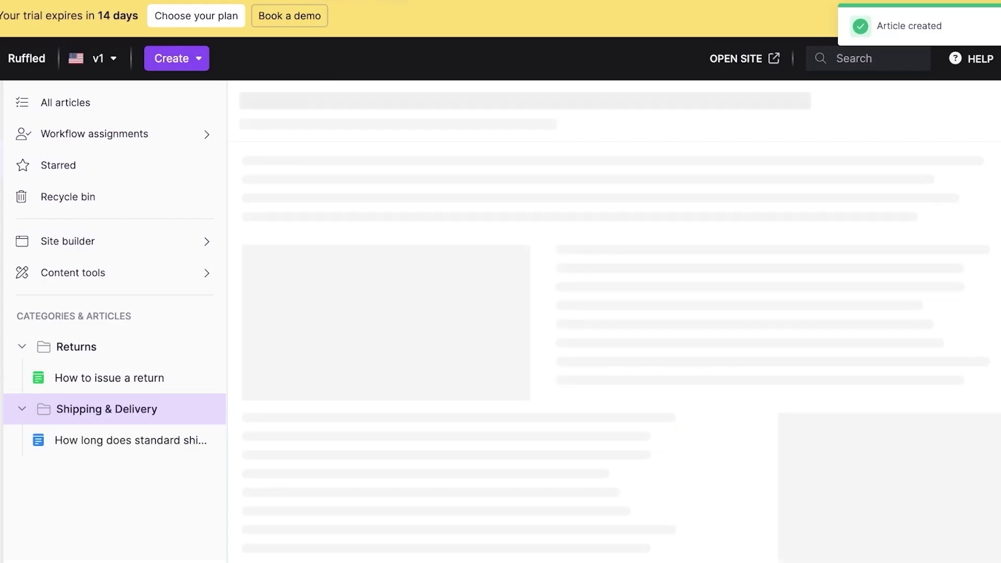
Write "3-4 days" as the article's body text and browse the available content blocks on a new line.
text(3-4 days)
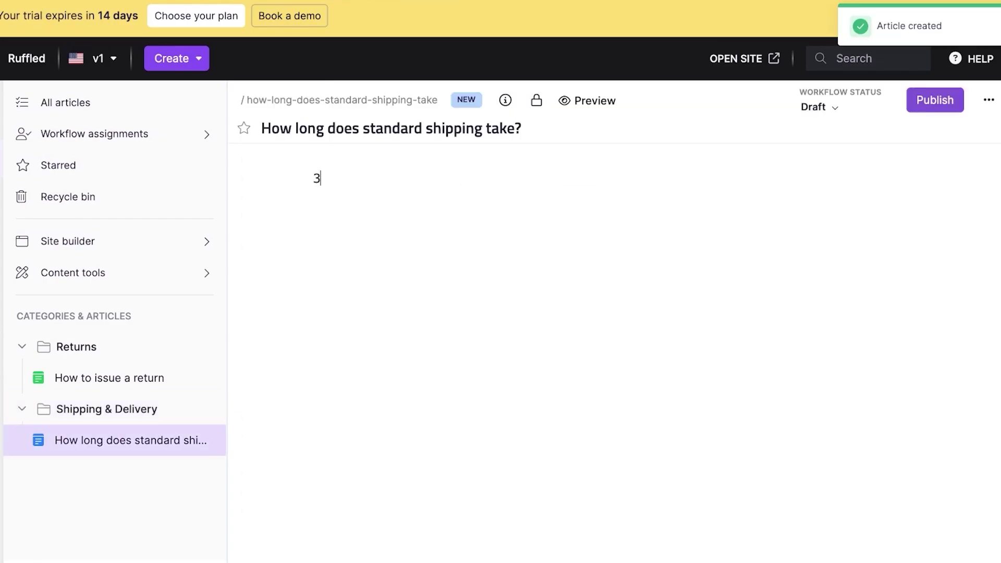
key(Return)
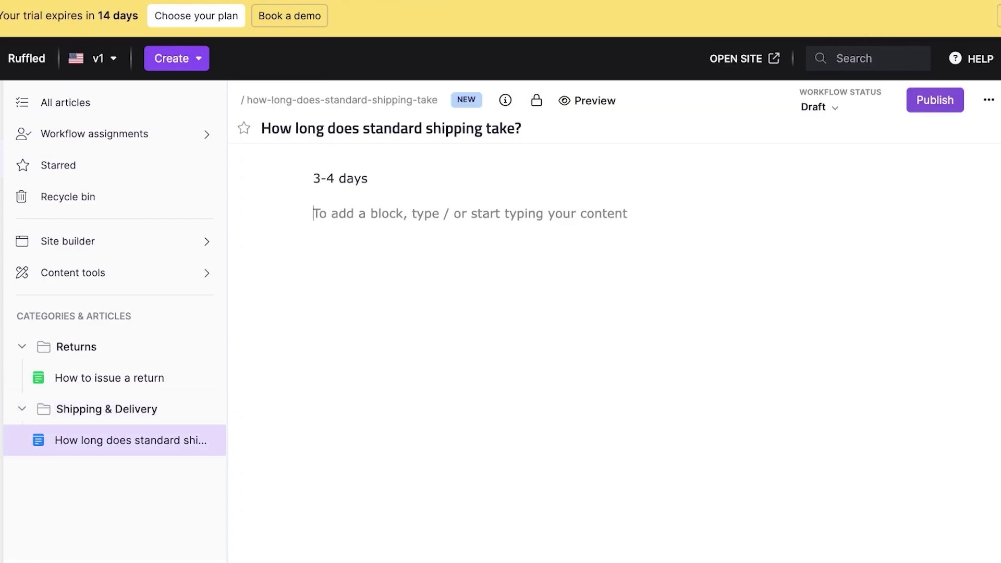
text(/)
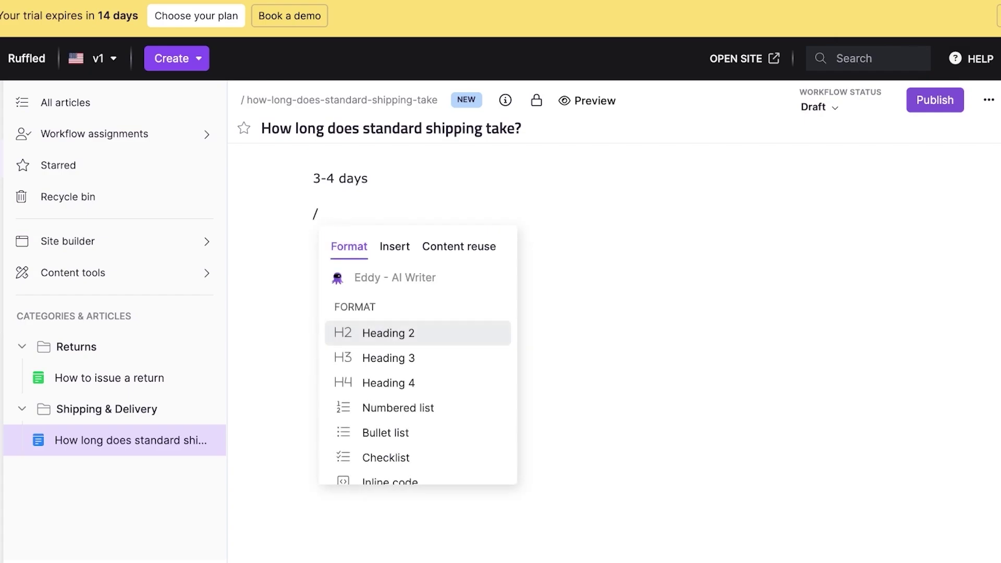
scroll(417, 365, down, 10)
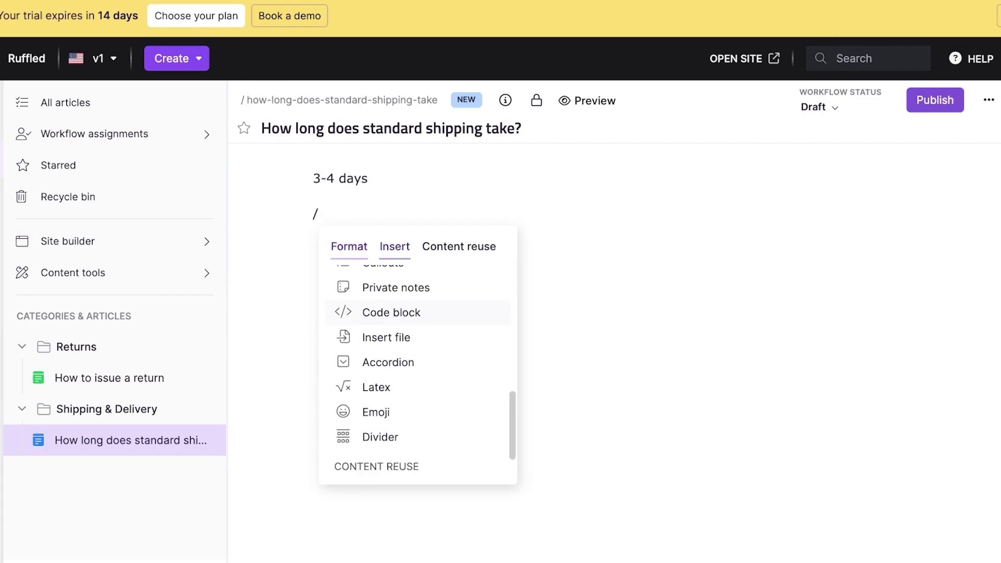
scroll(417, 365, up, 8)
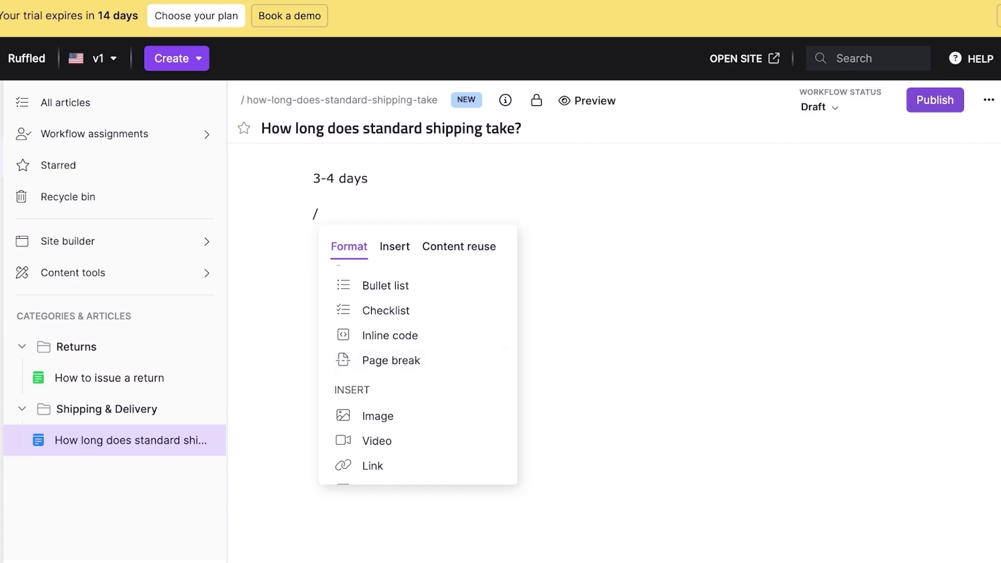
Publish the shipping article and collapse the Shipping & Delivery and Returns categories.
click(934, 100)
click(678, 269)
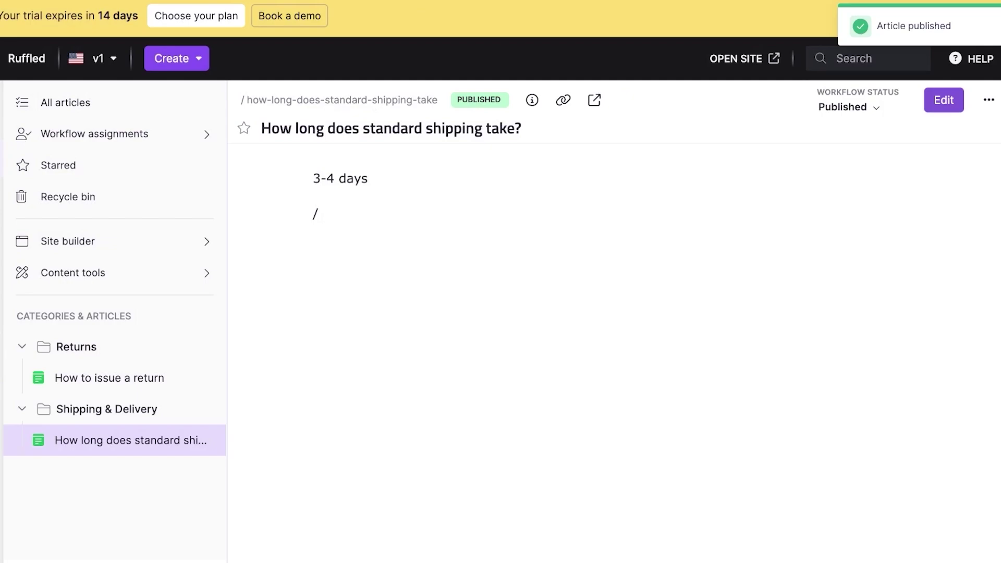
click(22, 409)
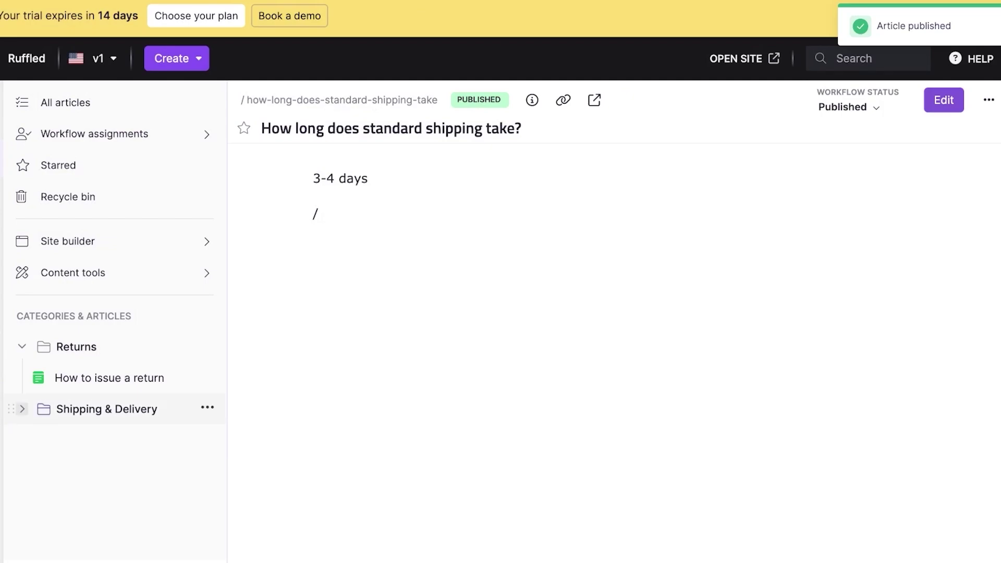
click(22, 346)
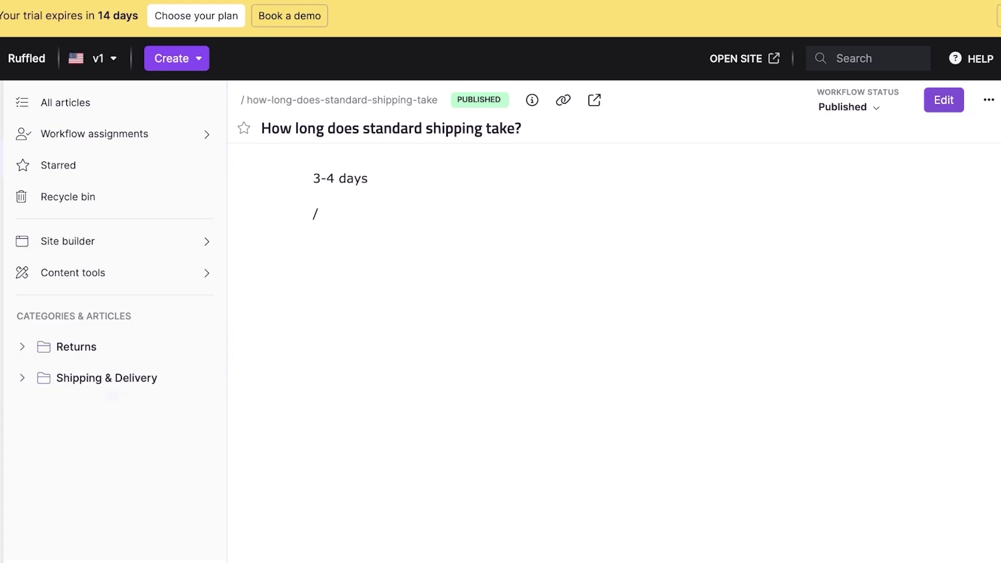
Open the site customization editor and bring up the header's primary navigation items.
click(67, 245)
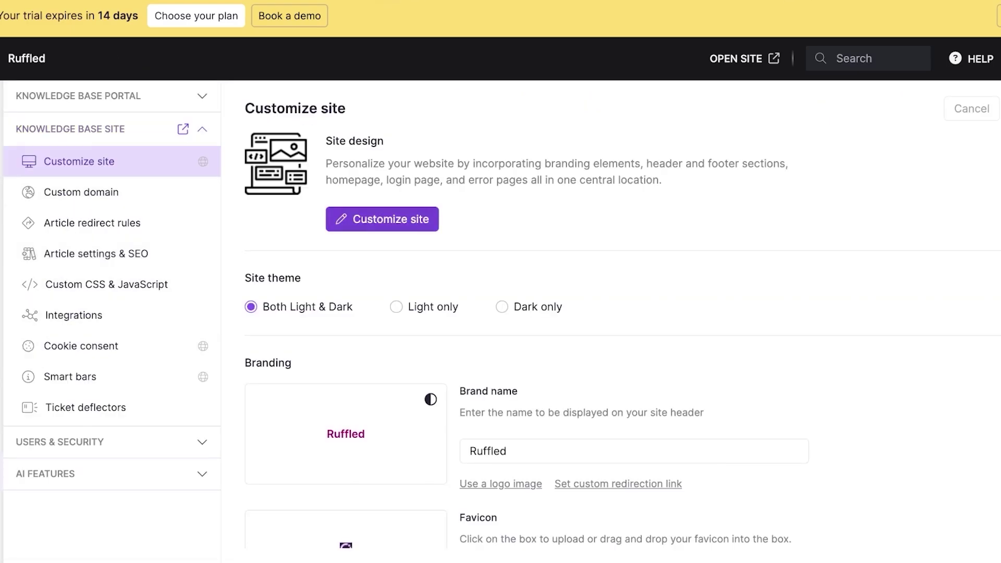
click(382, 219)
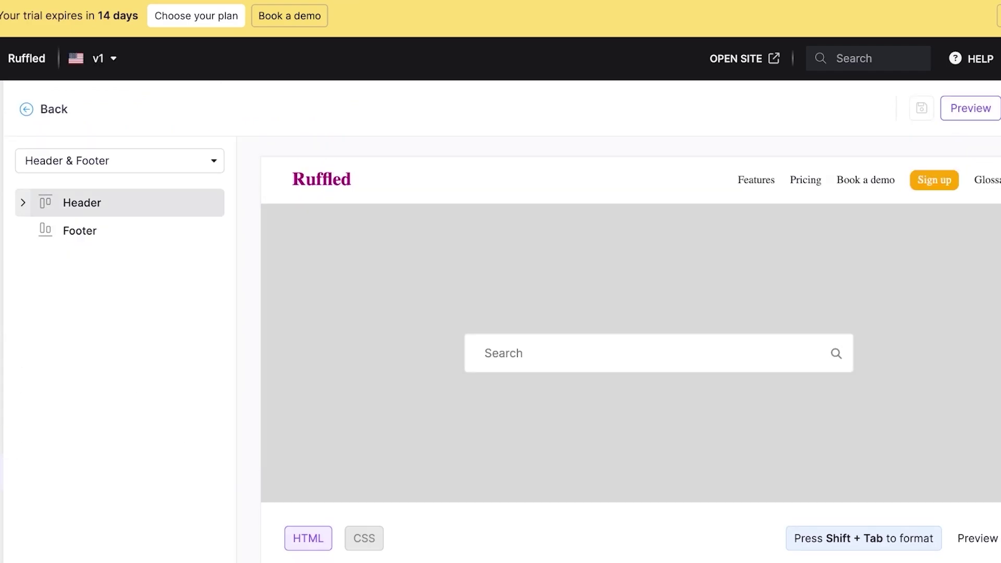
click(23, 202)
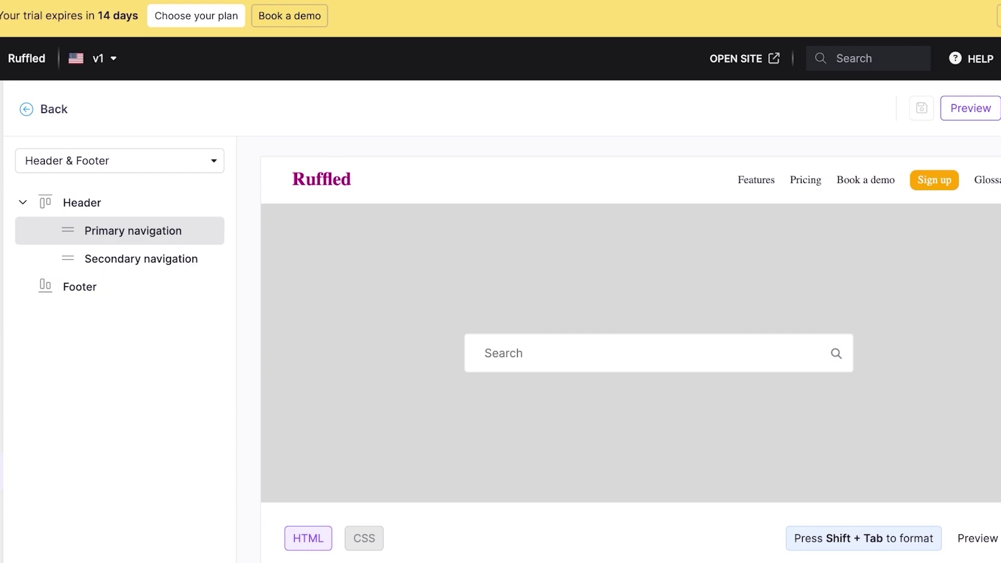
click(133, 231)
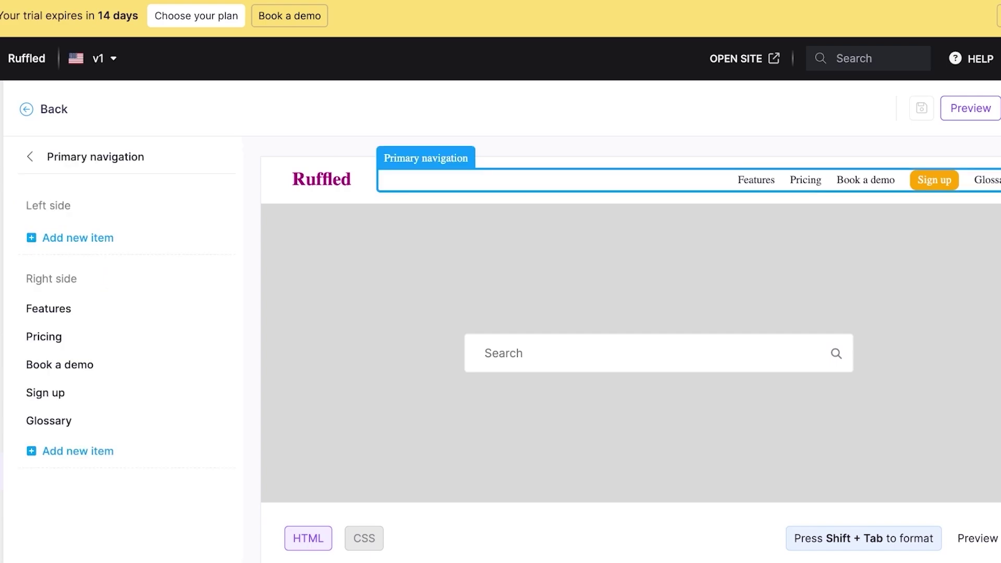
Delete the Features, Pricing, Book a demo, Sign up and Glossary items from the header's primary navigation.
click(208, 308)
click(208, 309)
click(208, 309)
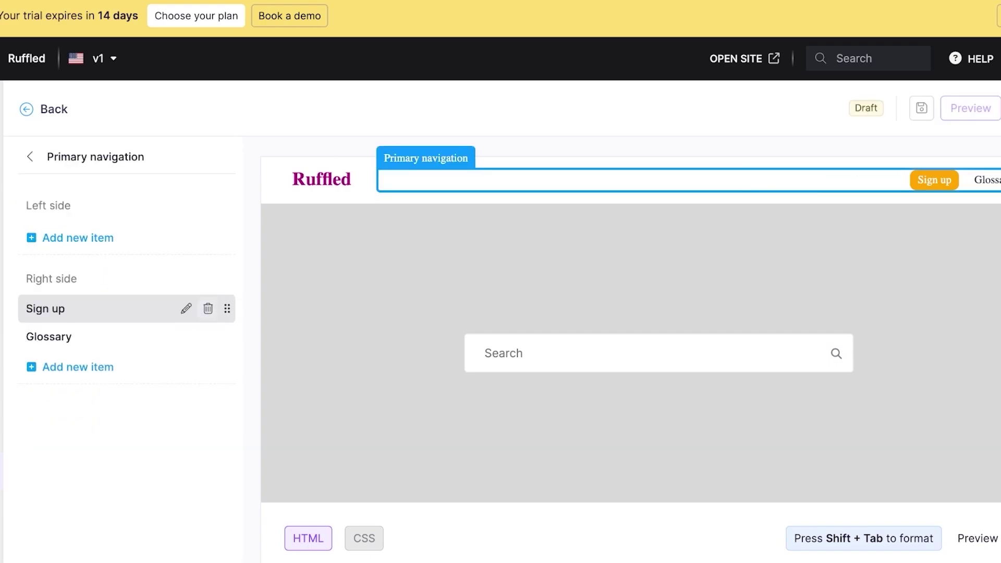
click(208, 308)
click(208, 309)
click(30, 156)
Save the header and footer changes and switch the site editor to the Home page.
scroll(630, 349, down, 4)
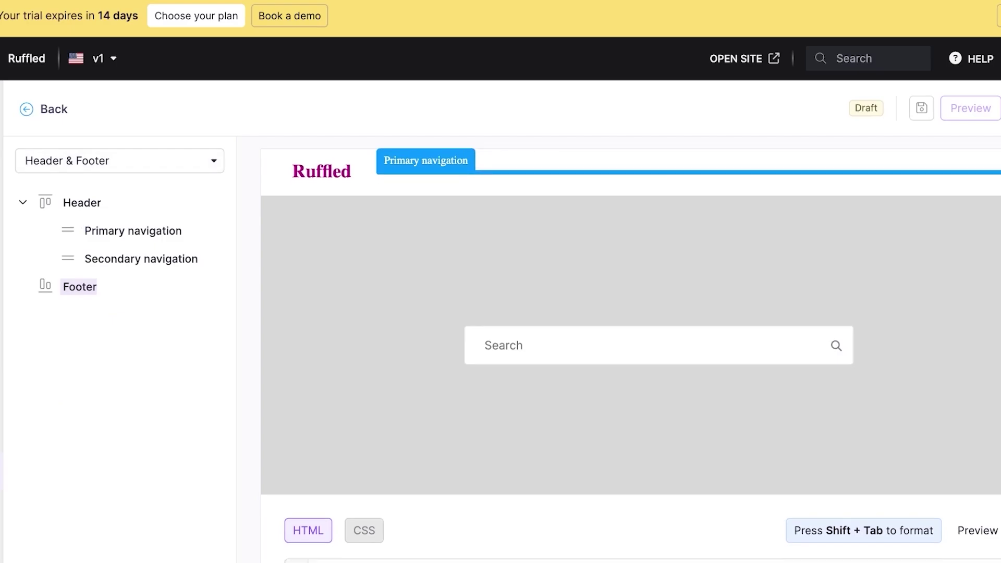
click(120, 160)
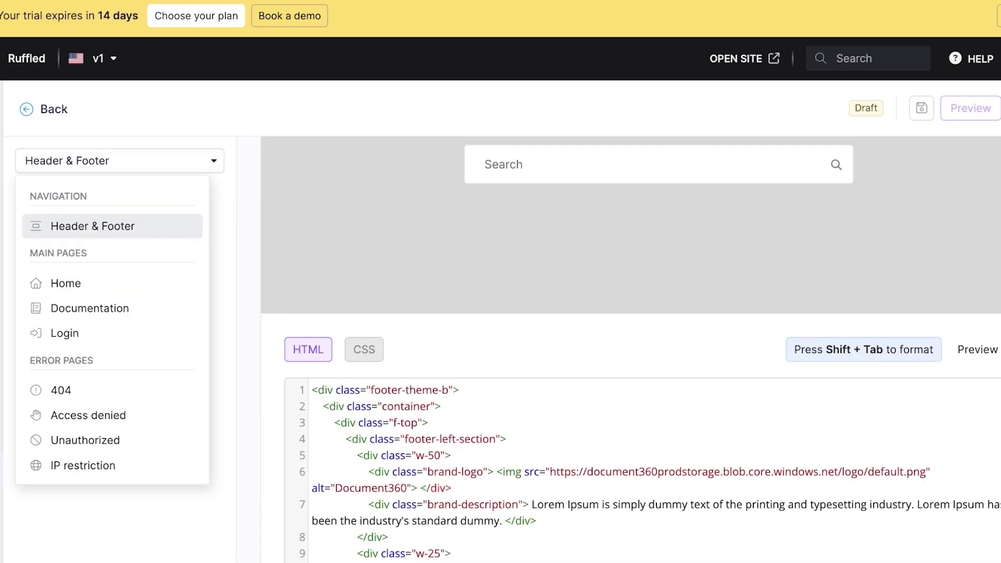
click(78, 283)
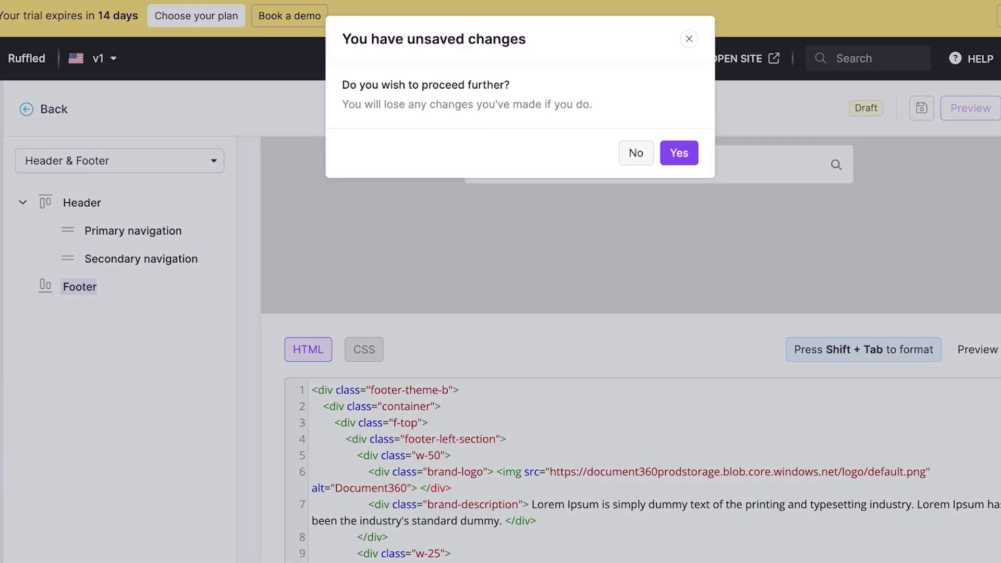
click(636, 152)
click(921, 108)
click(119, 161)
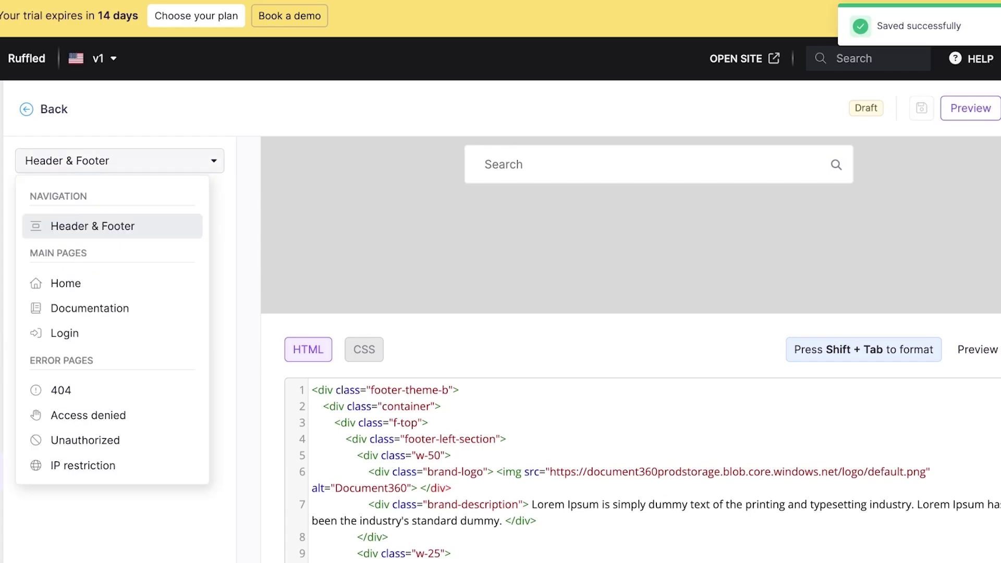
click(65, 282)
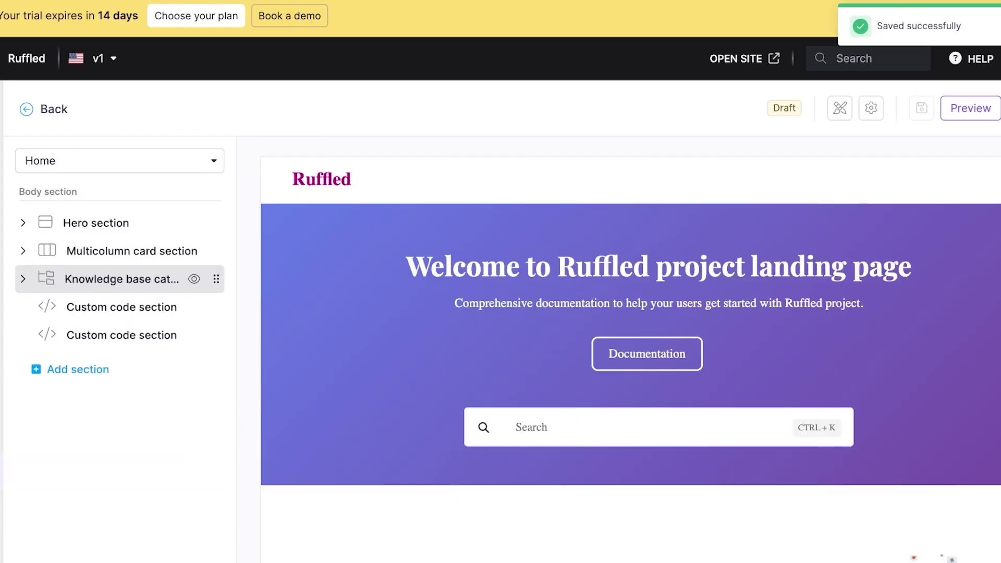
Delete the Documentation, Category Manager and Editor cards from the home page's multicolumn card section.
scroll(630, 349, down, 3)
scroll(631, 349, down, 3)
click(384, 354)
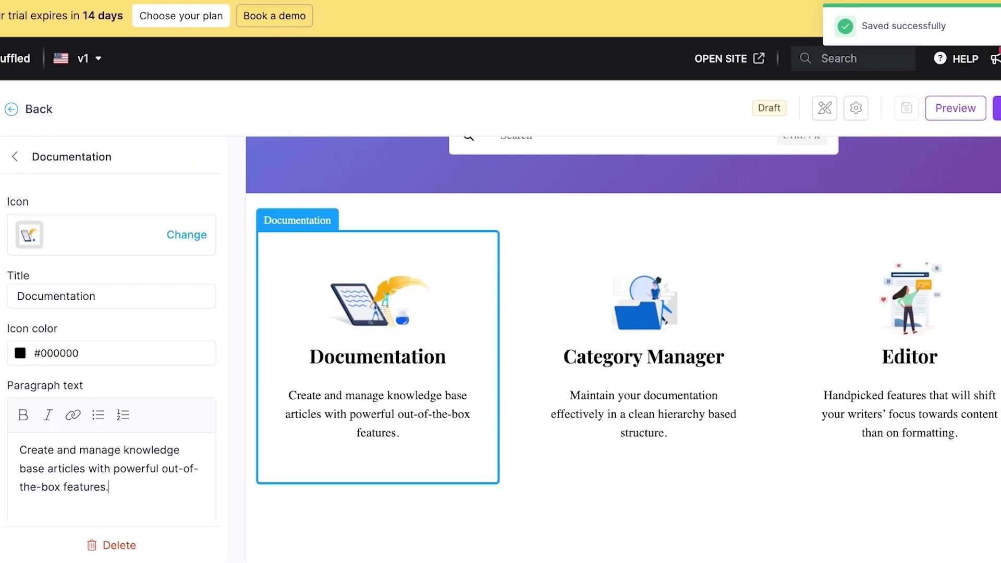
scroll(111, 349, down, 5)
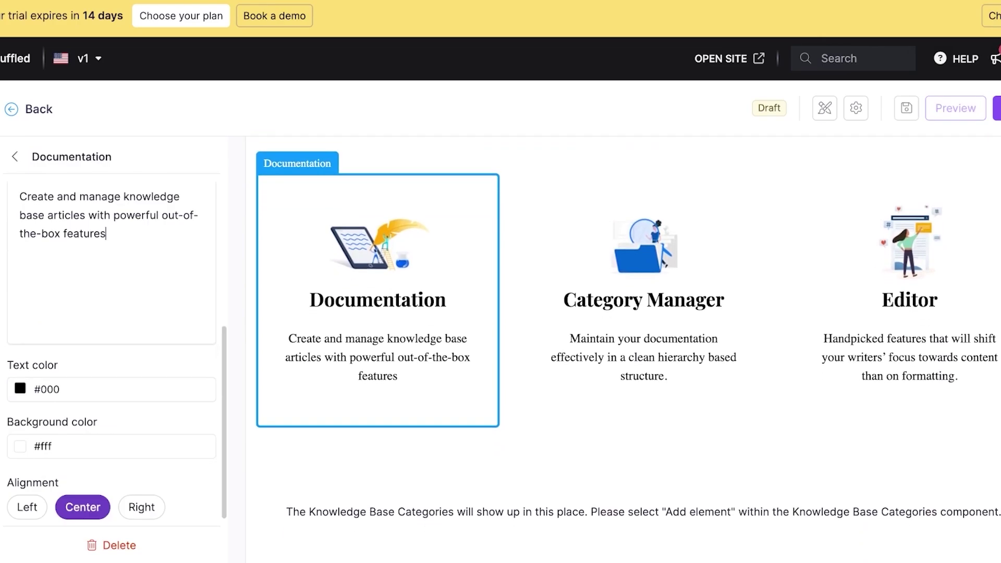
click(112, 546)
click(663, 133)
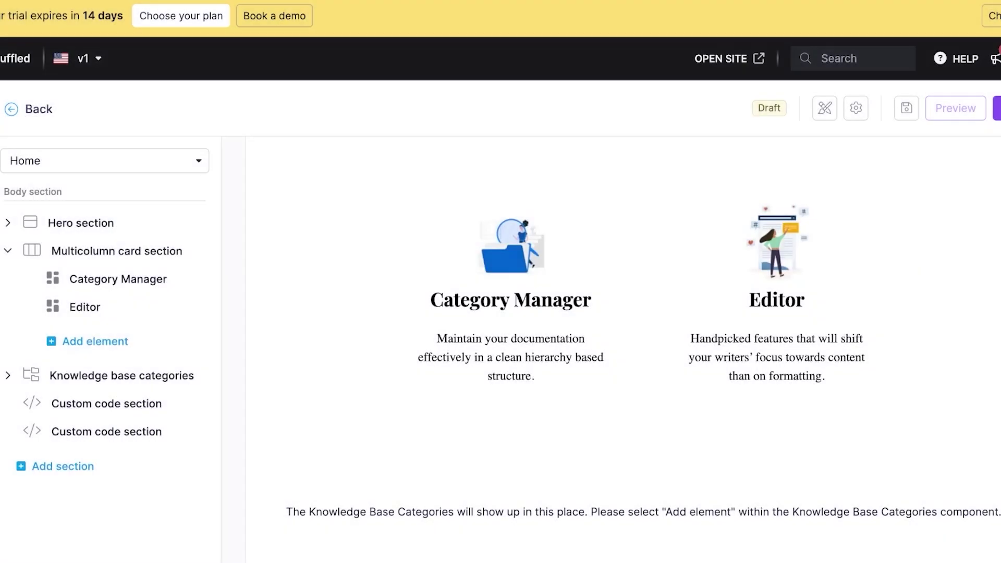
click(511, 323)
click(111, 545)
click(663, 132)
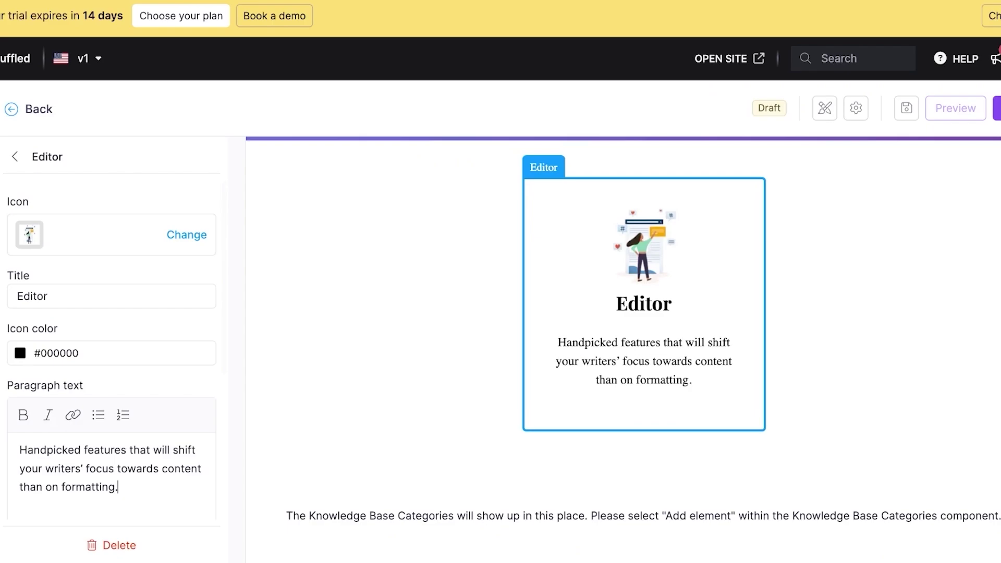
click(111, 545)
click(664, 132)
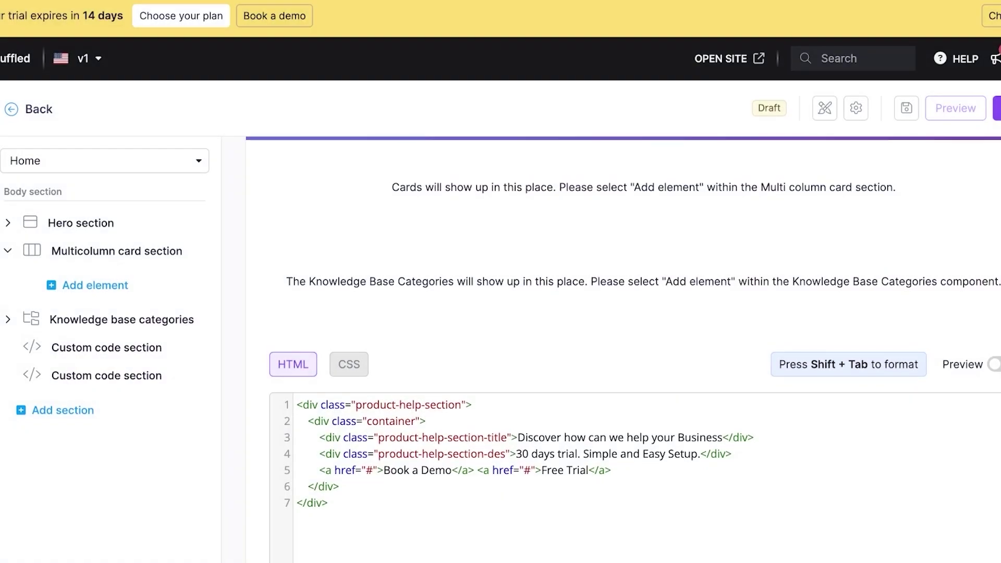
Change the hero section's welcome heading to "Get Help".
click(644, 303)
scroll(623, 313, down, 2)
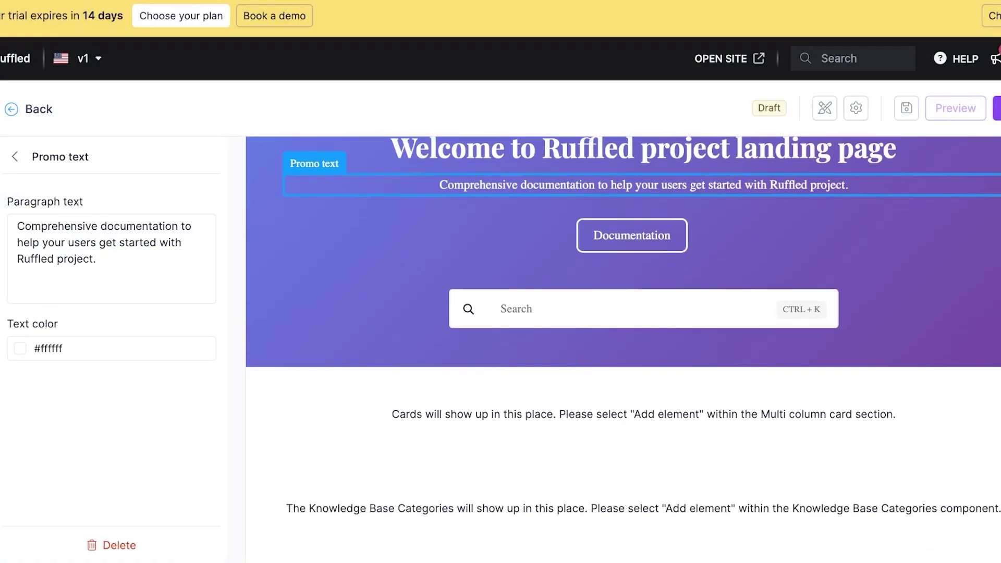
click(643, 149)
scroll(623, 312, up, 1)
triple_click(521, 230)
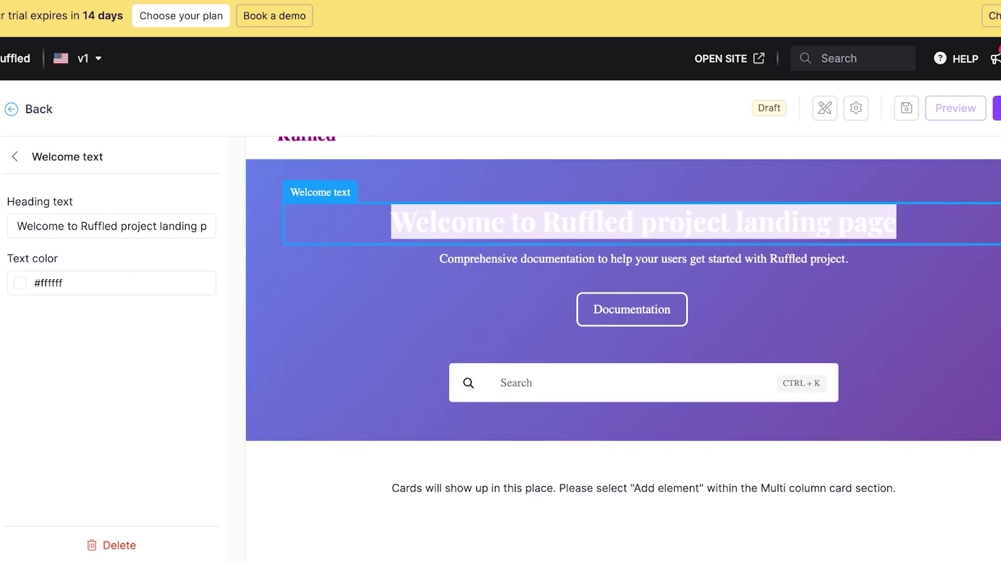
scroll(623, 313, down, 1)
scroll(623, 312, down, 1)
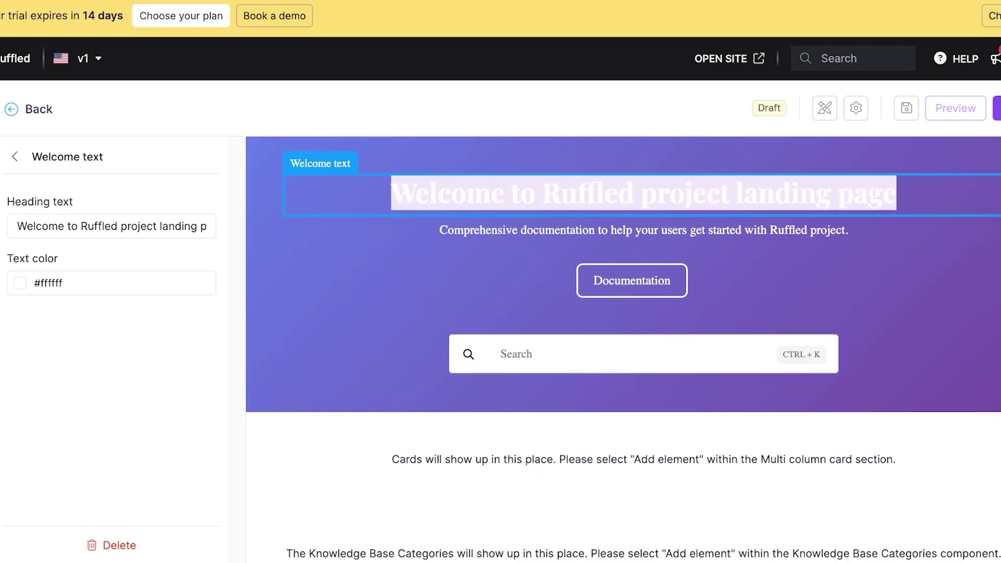
triple_click(112, 227)
text(Get He)
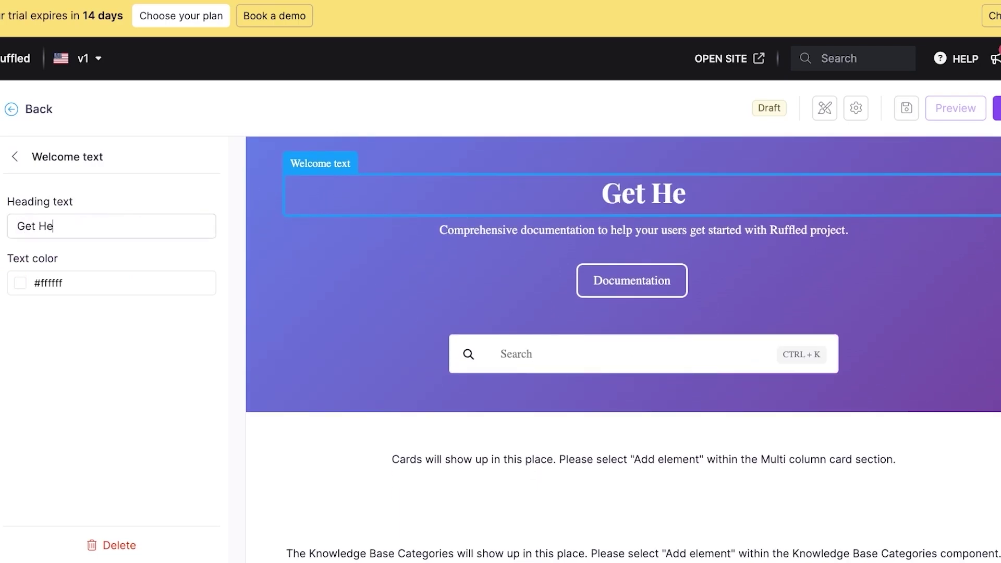
text(lp)
click(14, 156)
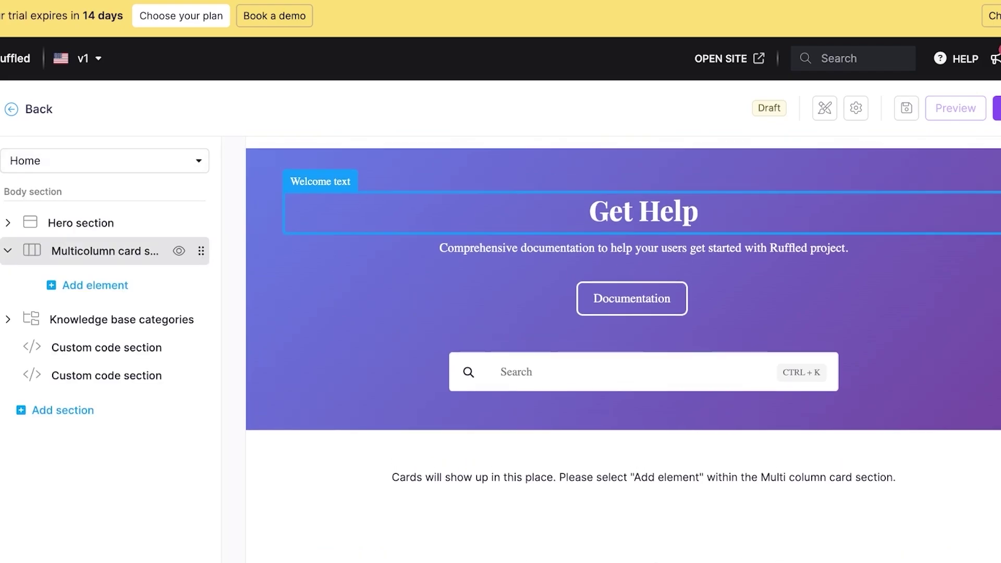
Delete the empty multicolumn card section from the home page.
click(104, 251)
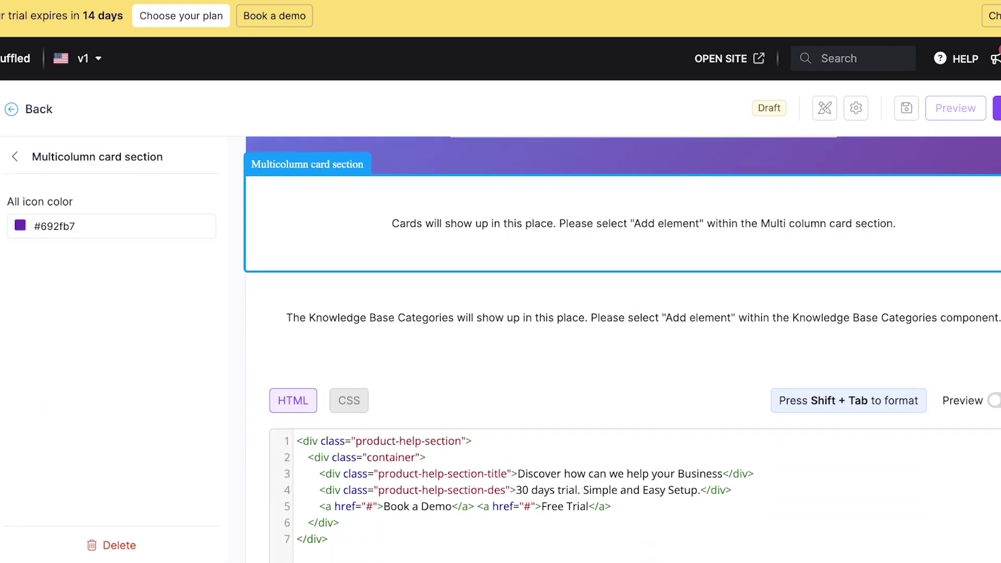
click(111, 544)
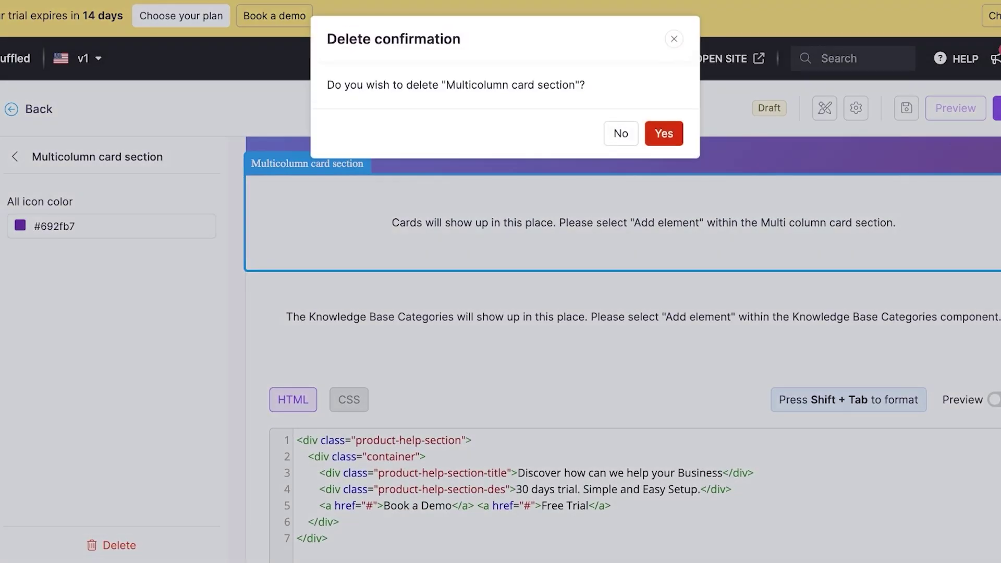
click(661, 117)
Open the hero section's background and alignment settings.
click(81, 222)
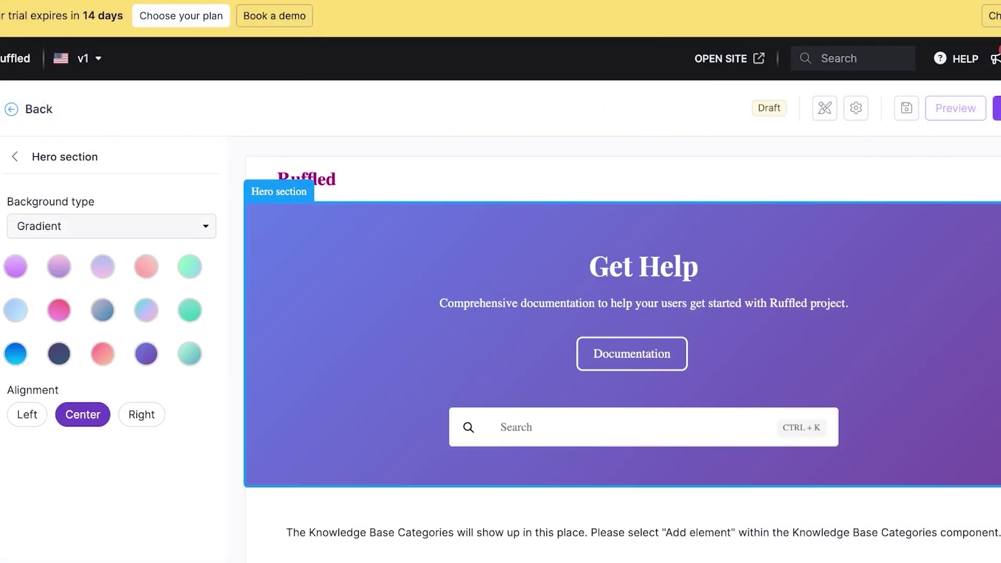